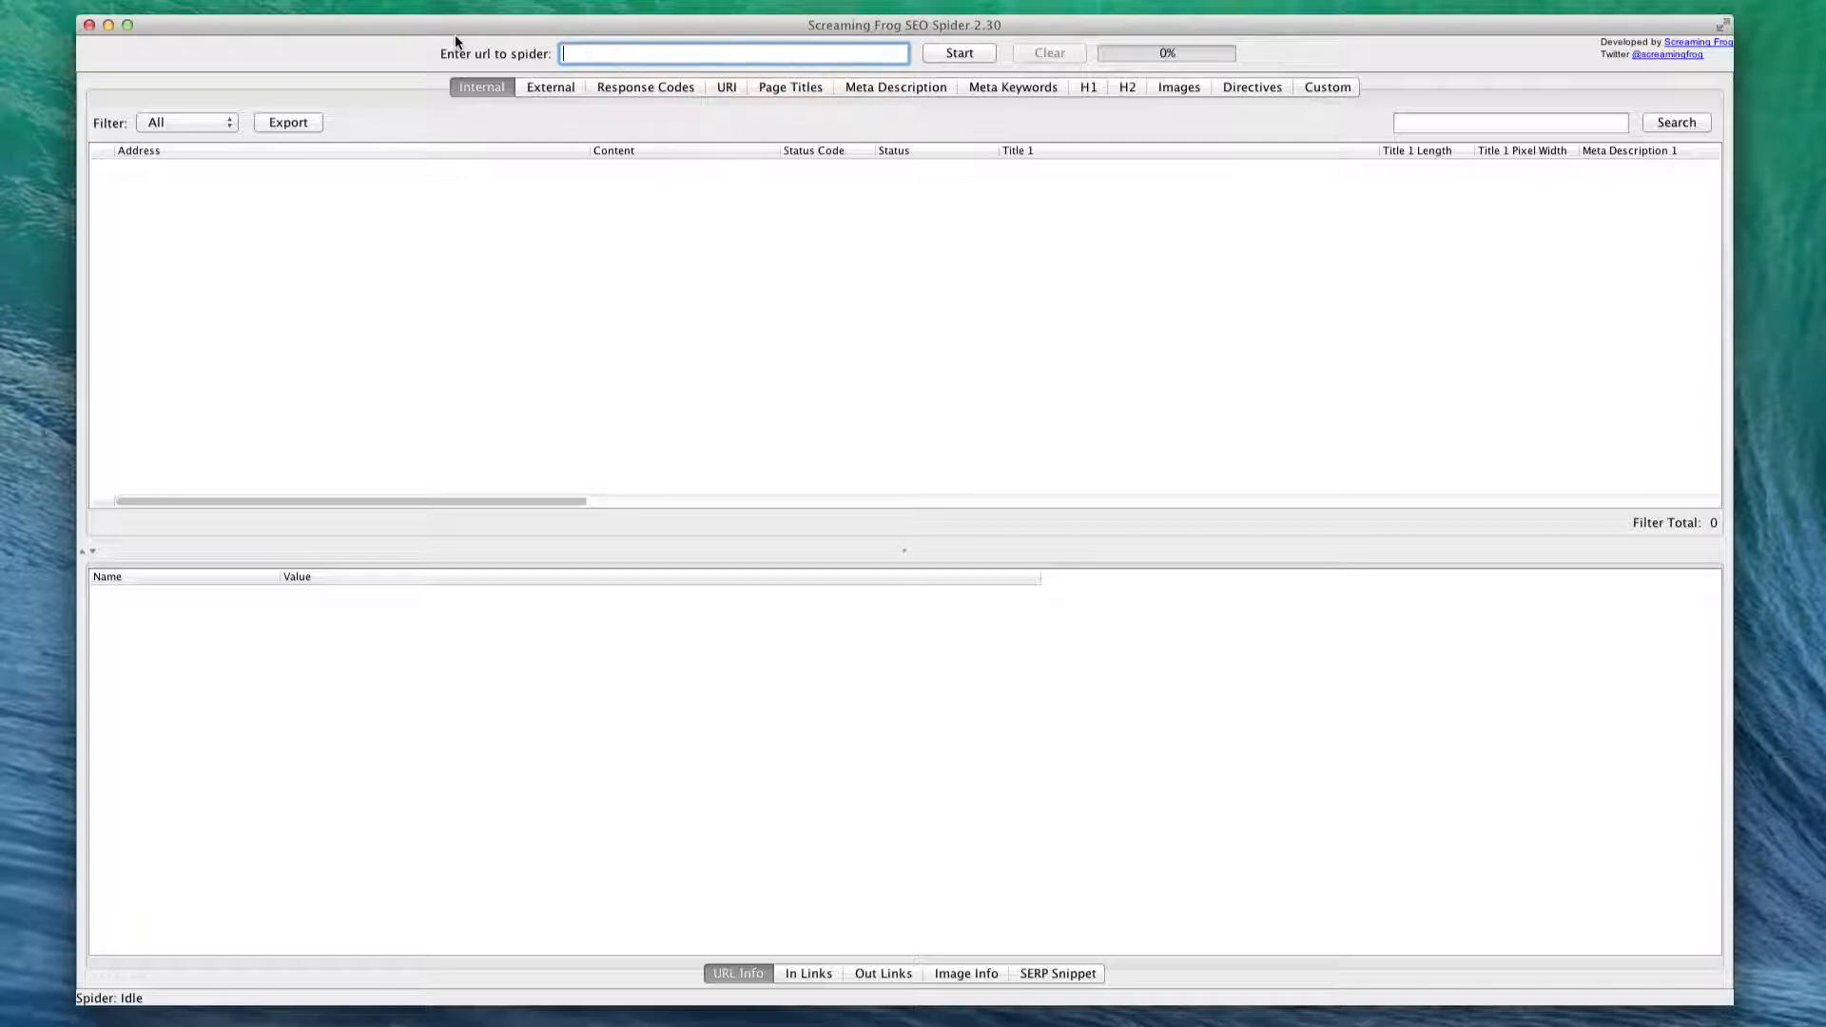
{"action": "type", "text": "http://www.zappos.com/"}
{"action": "left_click", "coordinate": [961, 54]}
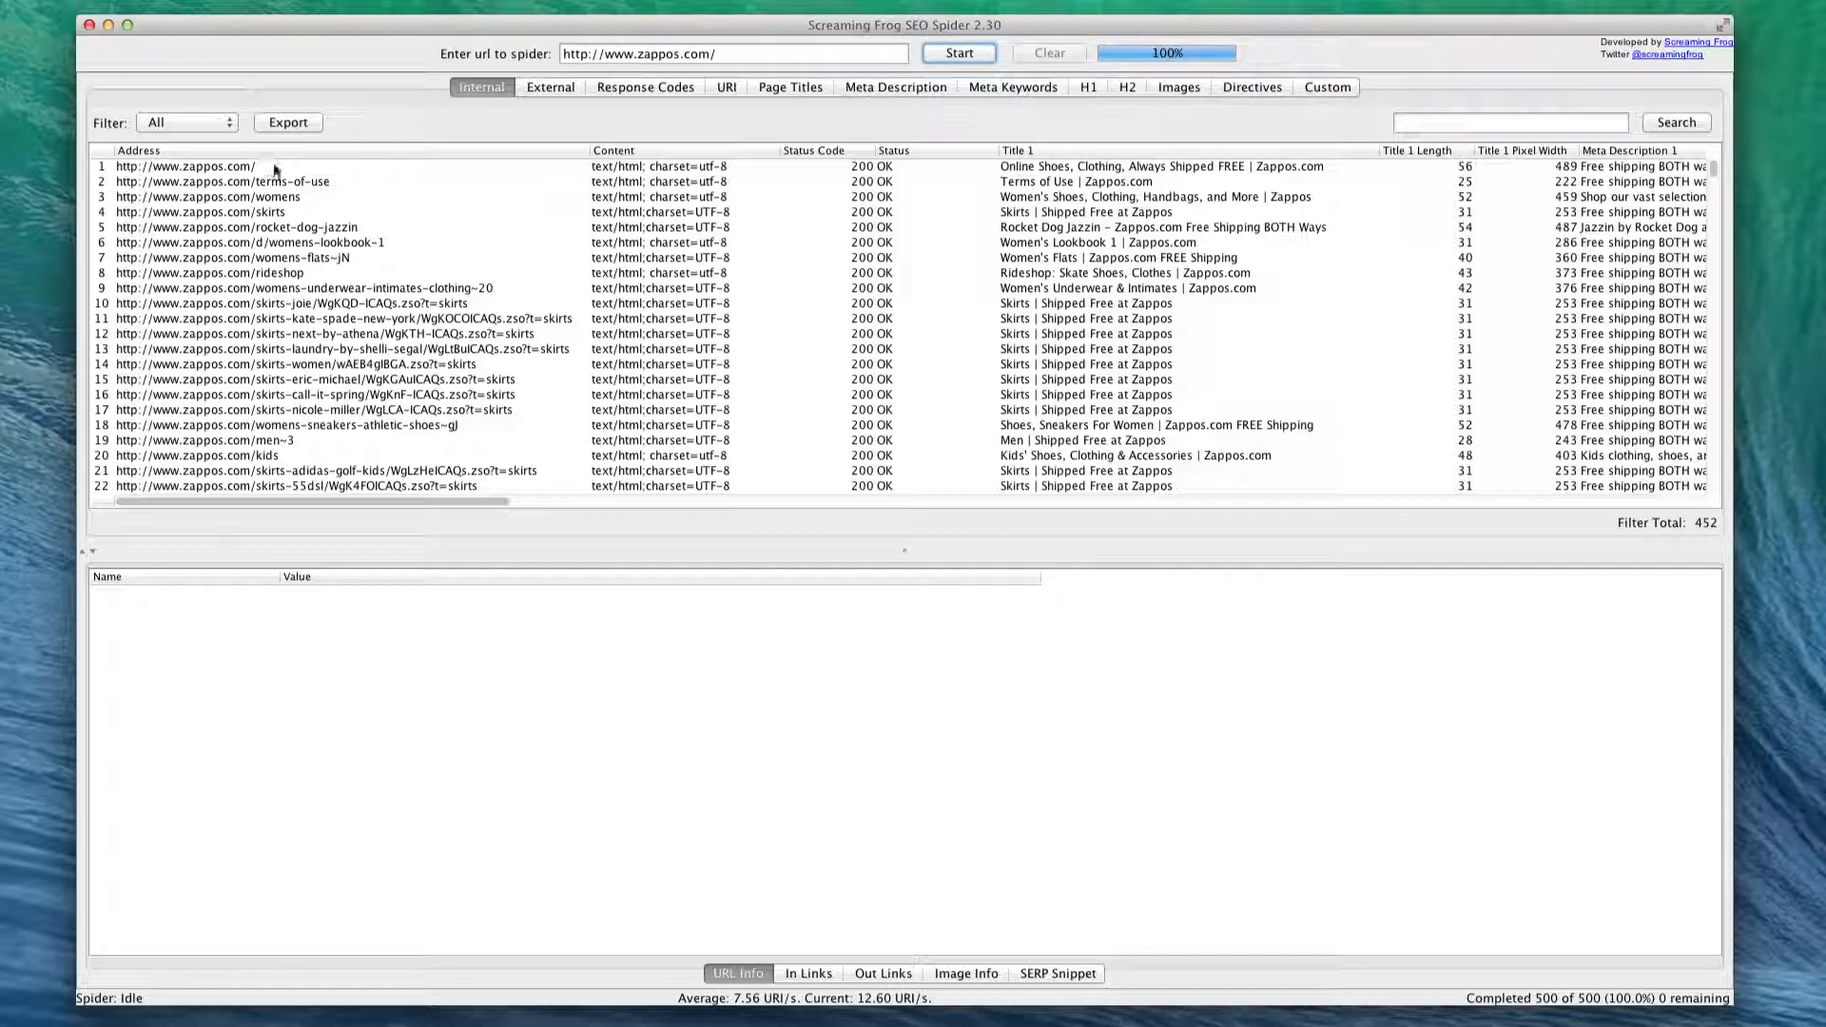
- Look over the crawled internal URLs and their data columns, from titles and meta descriptions to canonicals, word count and inlinks
{"action": "scroll", "coordinate": [590, 205], "scroll_direction": "down", "scroll_amount": 10}
{"action": "scroll", "coordinate": [588, 200], "scroll_direction": "up", "scroll_amount": 10}
{"action": "scroll", "coordinate": [572, 216], "scroll_direction": "right", "scroll_amount": 15}
{"action": "scroll", "coordinate": [572, 219], "scroll_direction": "left", "scroll_amount": 10}
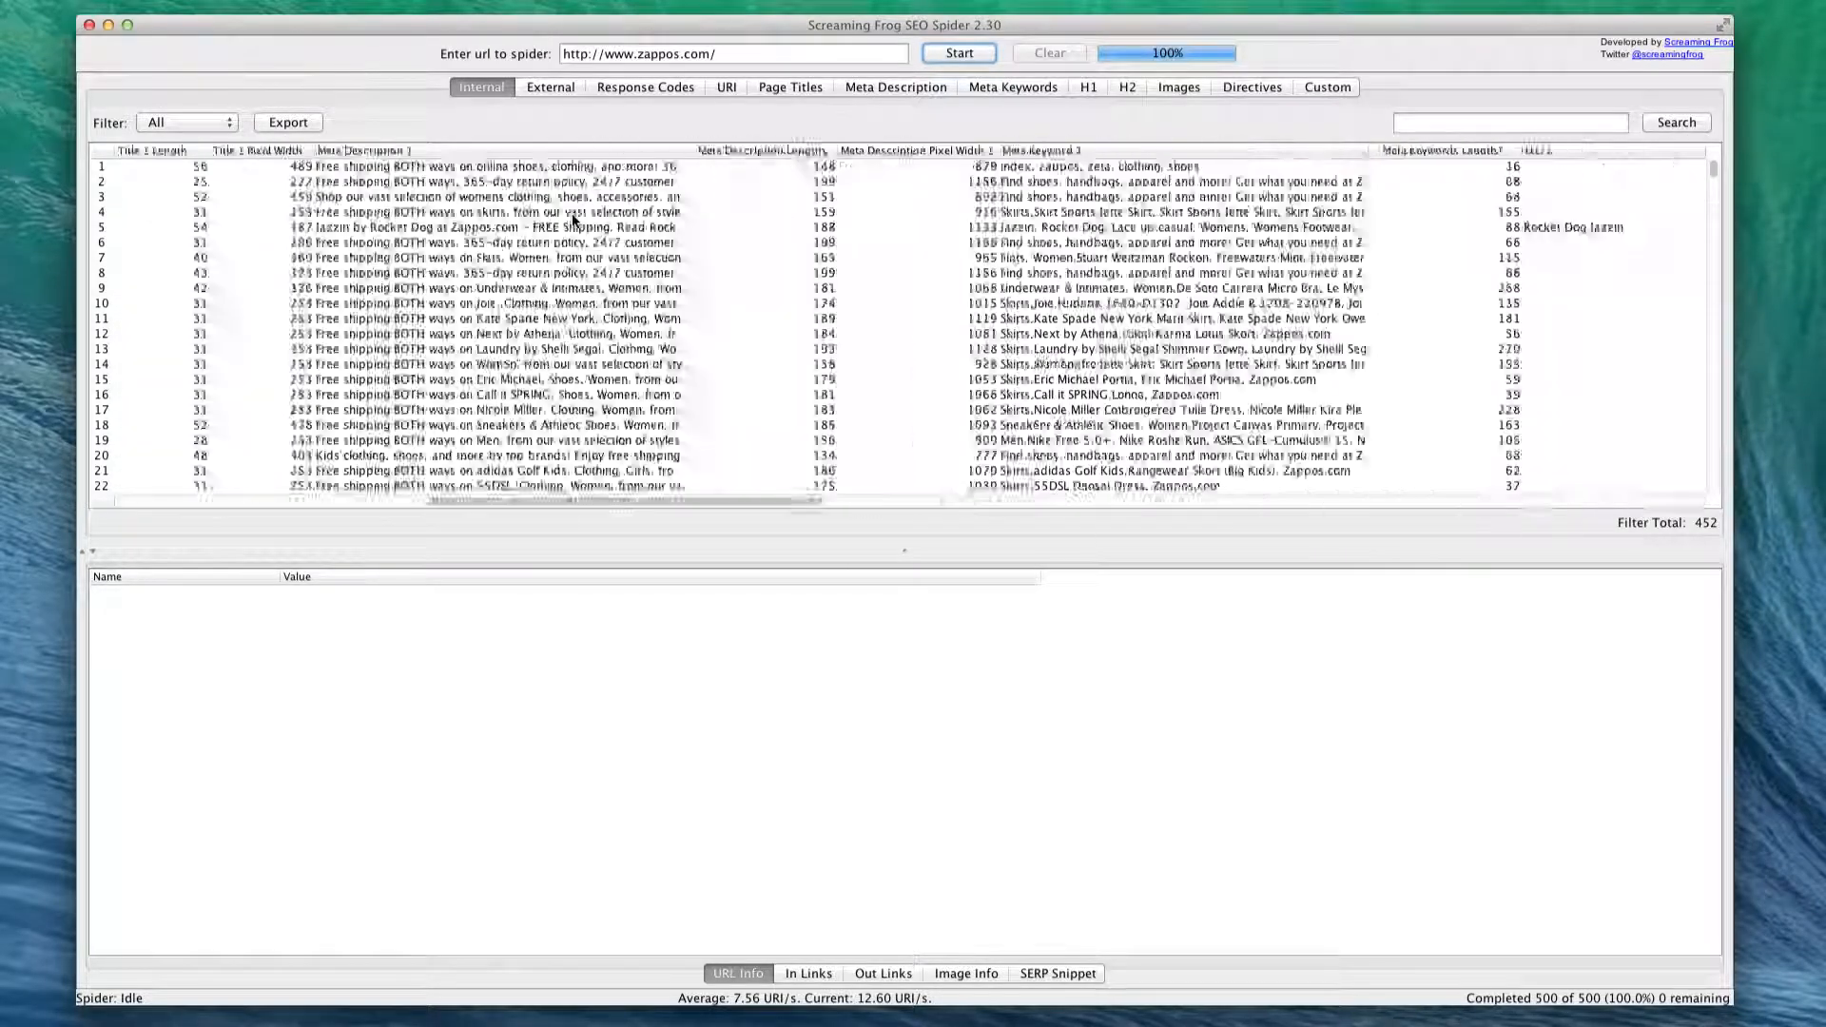
{"action": "scroll", "coordinate": [572, 221], "scroll_direction": "right", "scroll_amount": 10}
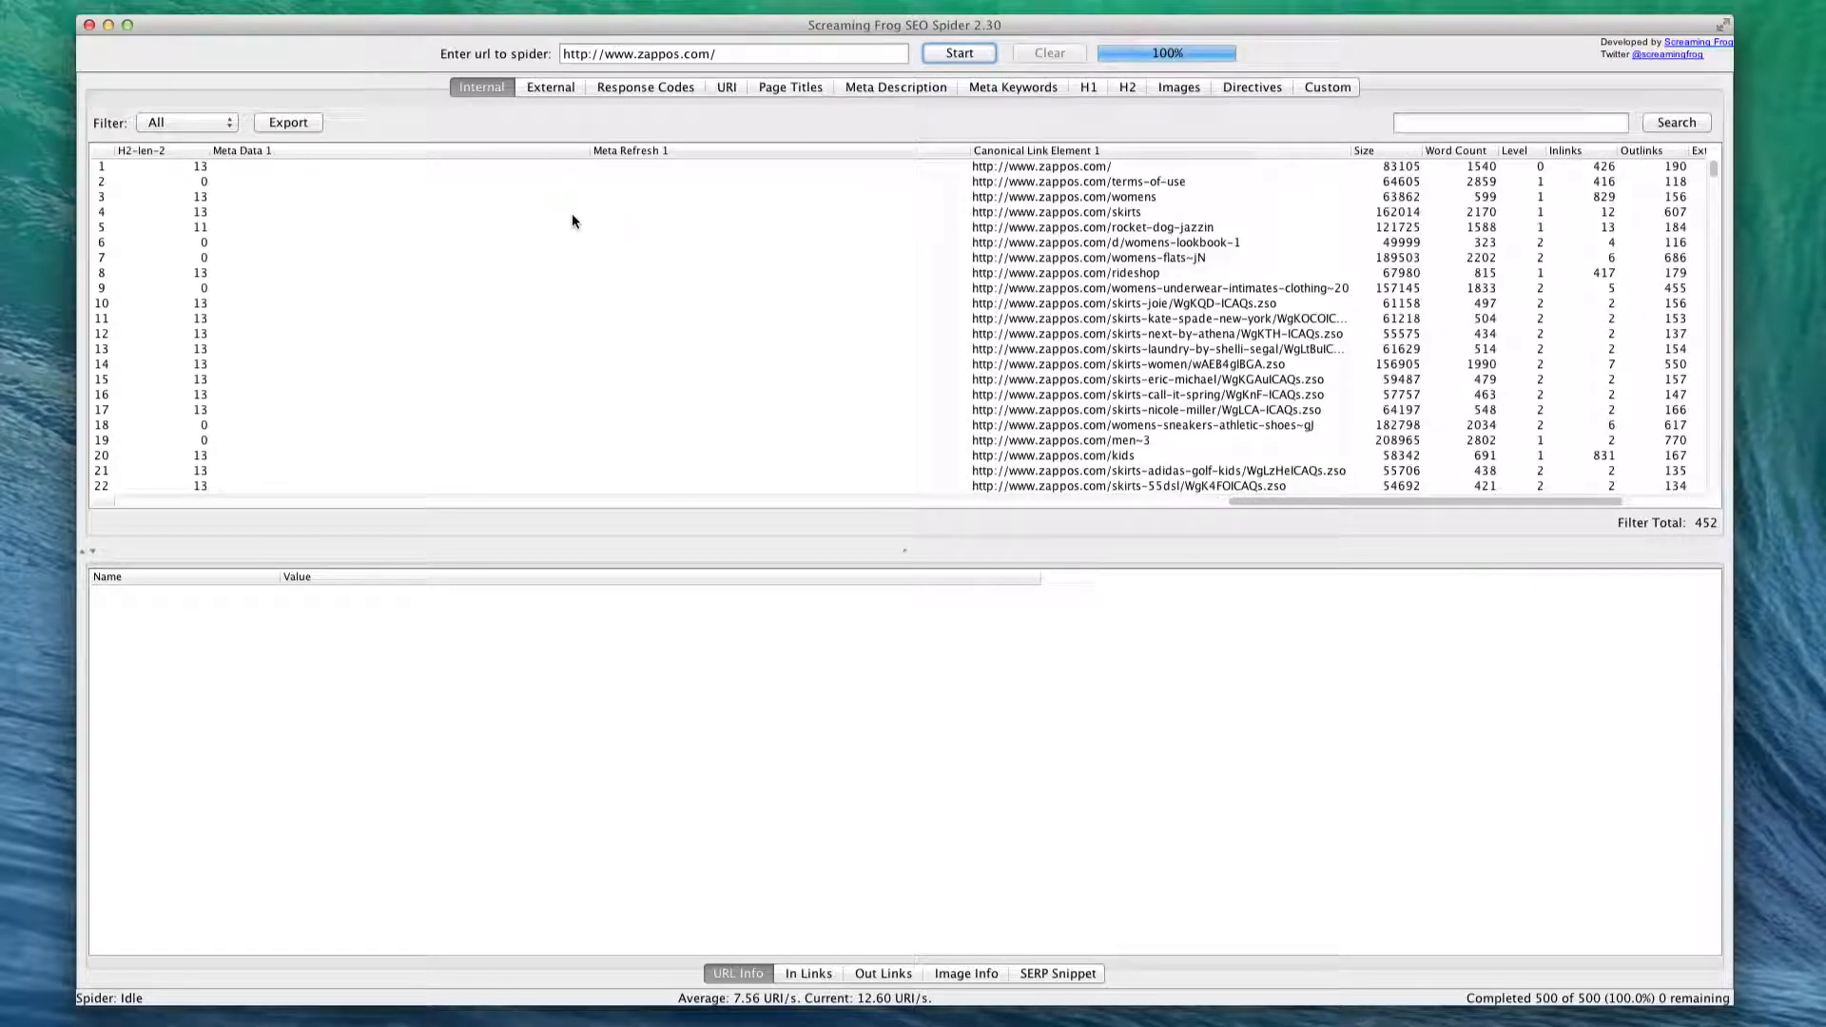
{"action": "scroll", "coordinate": [573, 221], "scroll_direction": "left", "scroll_amount": 10}
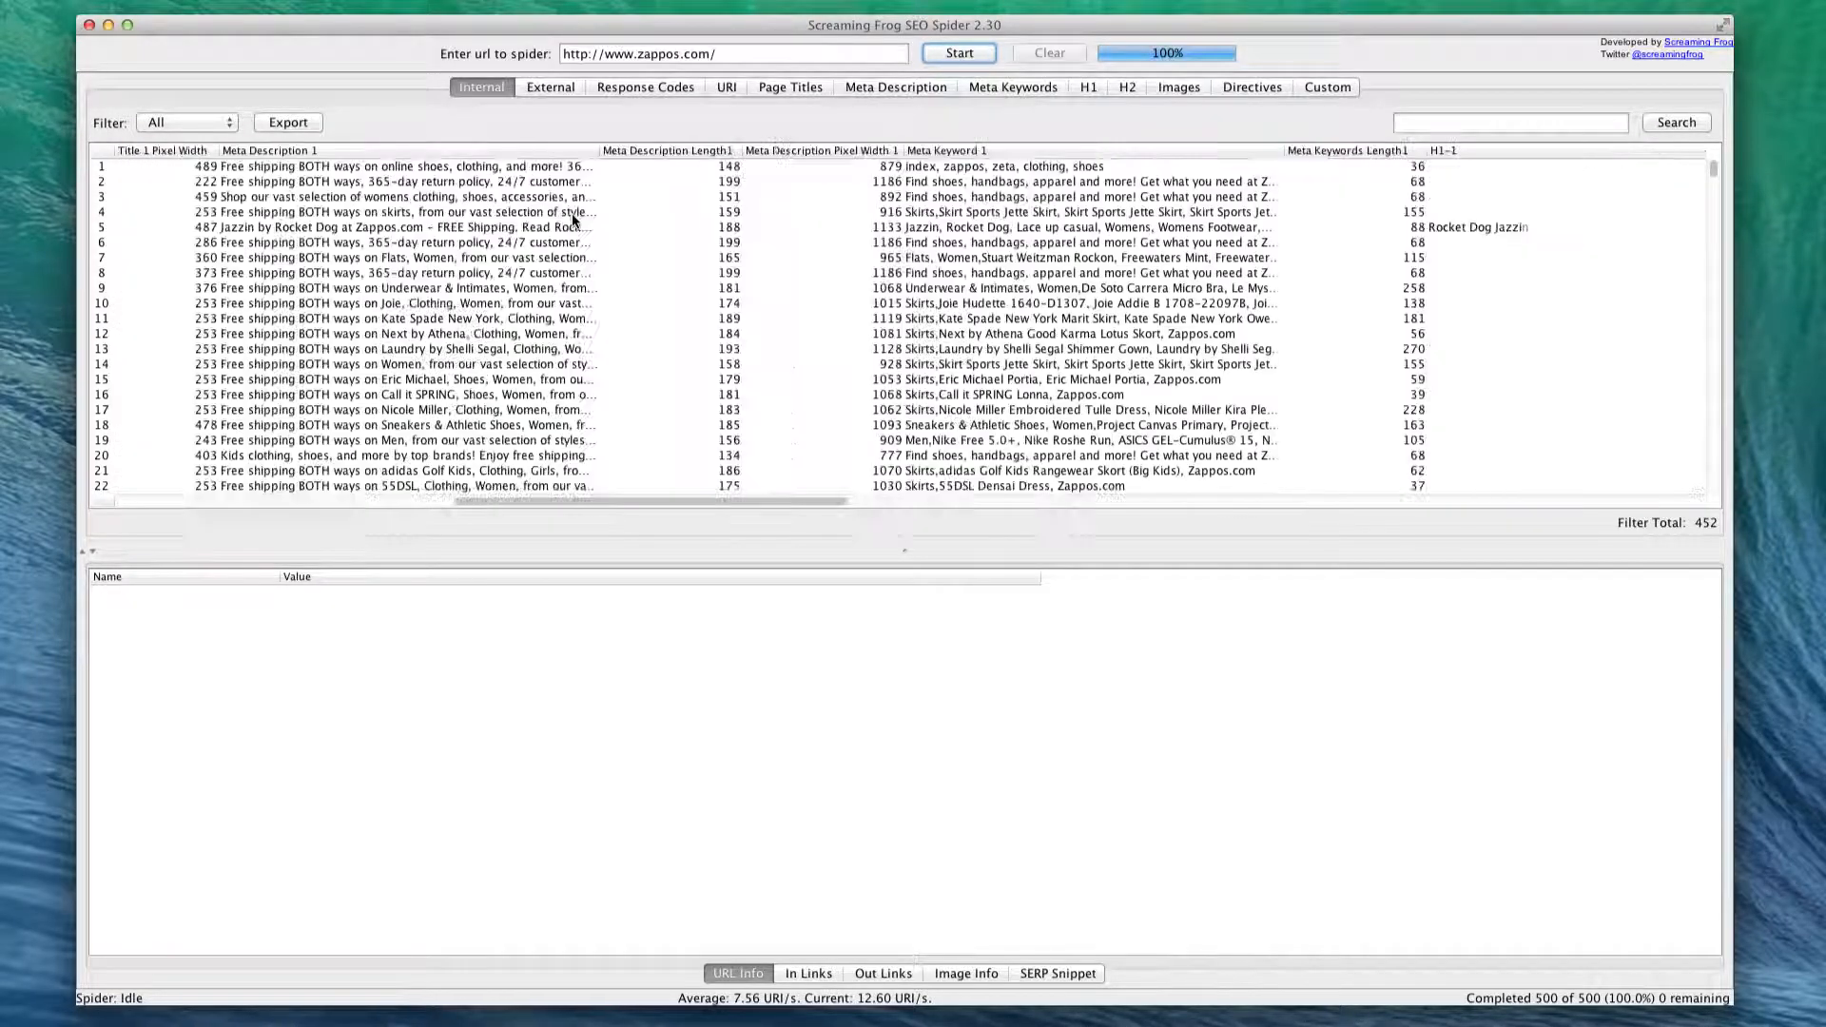
{"action": "scroll", "coordinate": [573, 213], "scroll_direction": "left", "scroll_amount": 8}
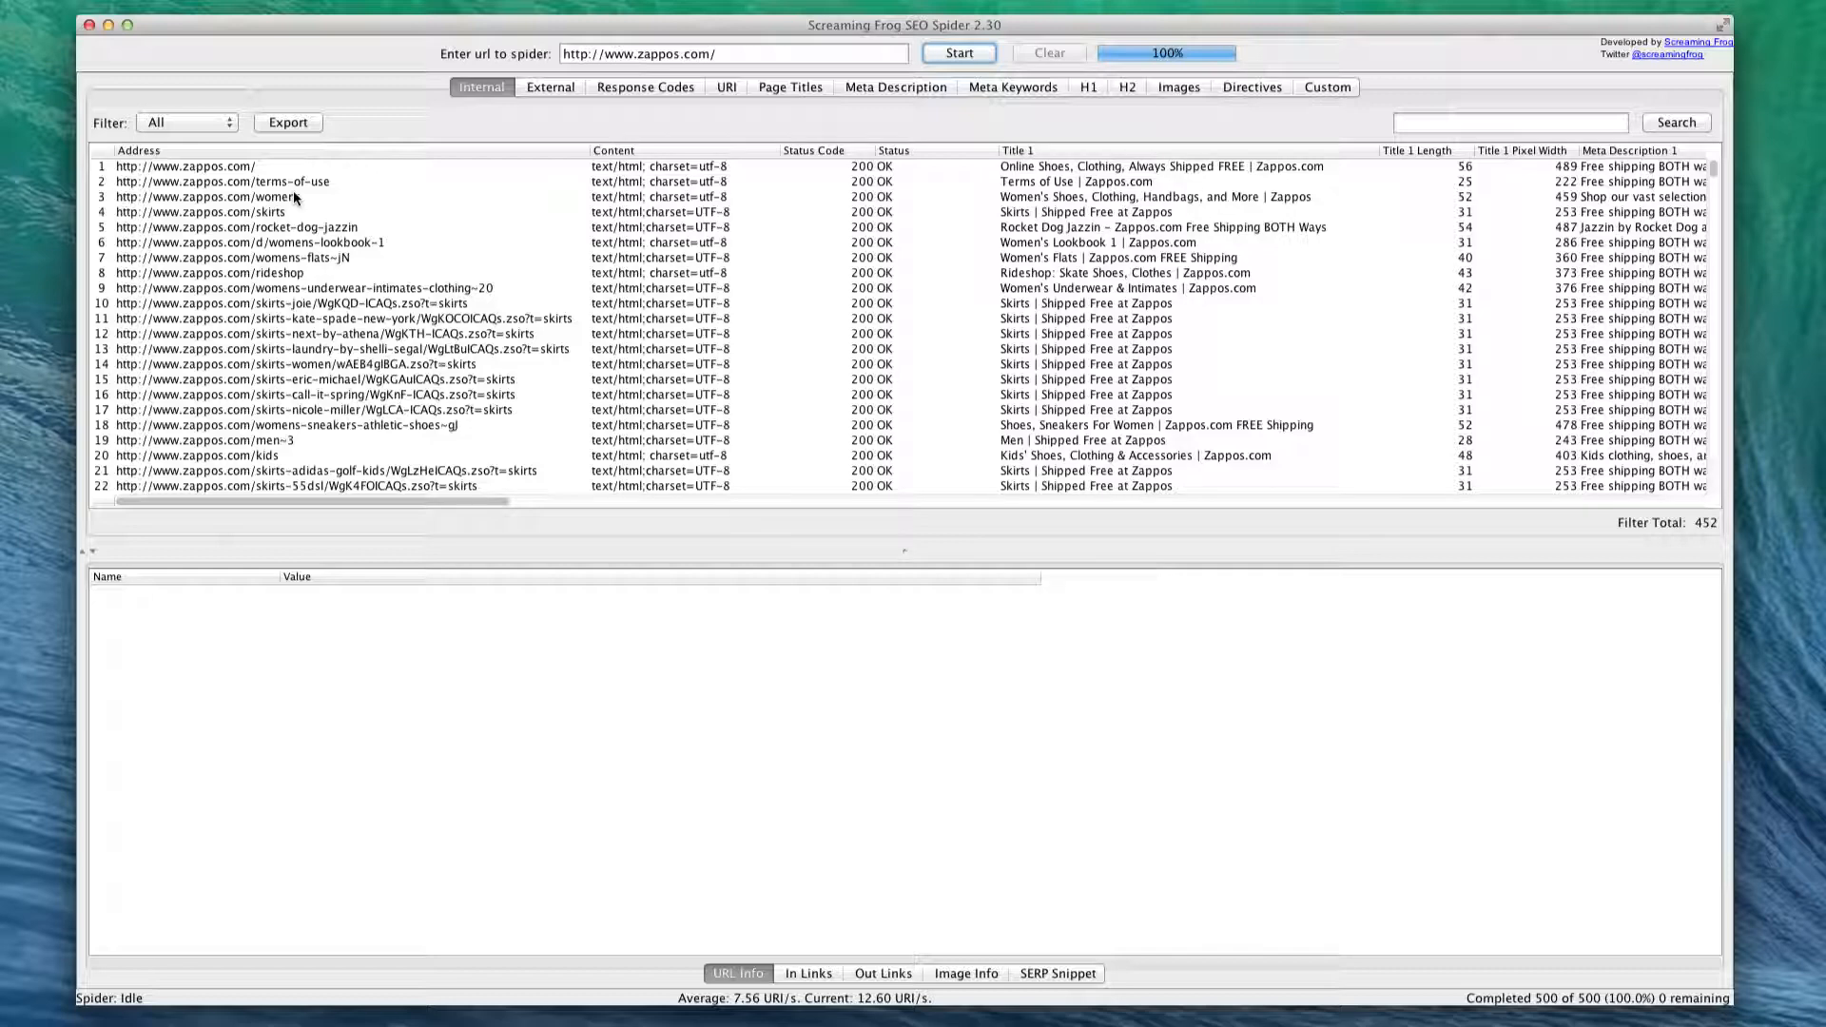
- Review the list of external URLs found in the crawl
{"action": "left_click", "coordinate": [531, 85]}
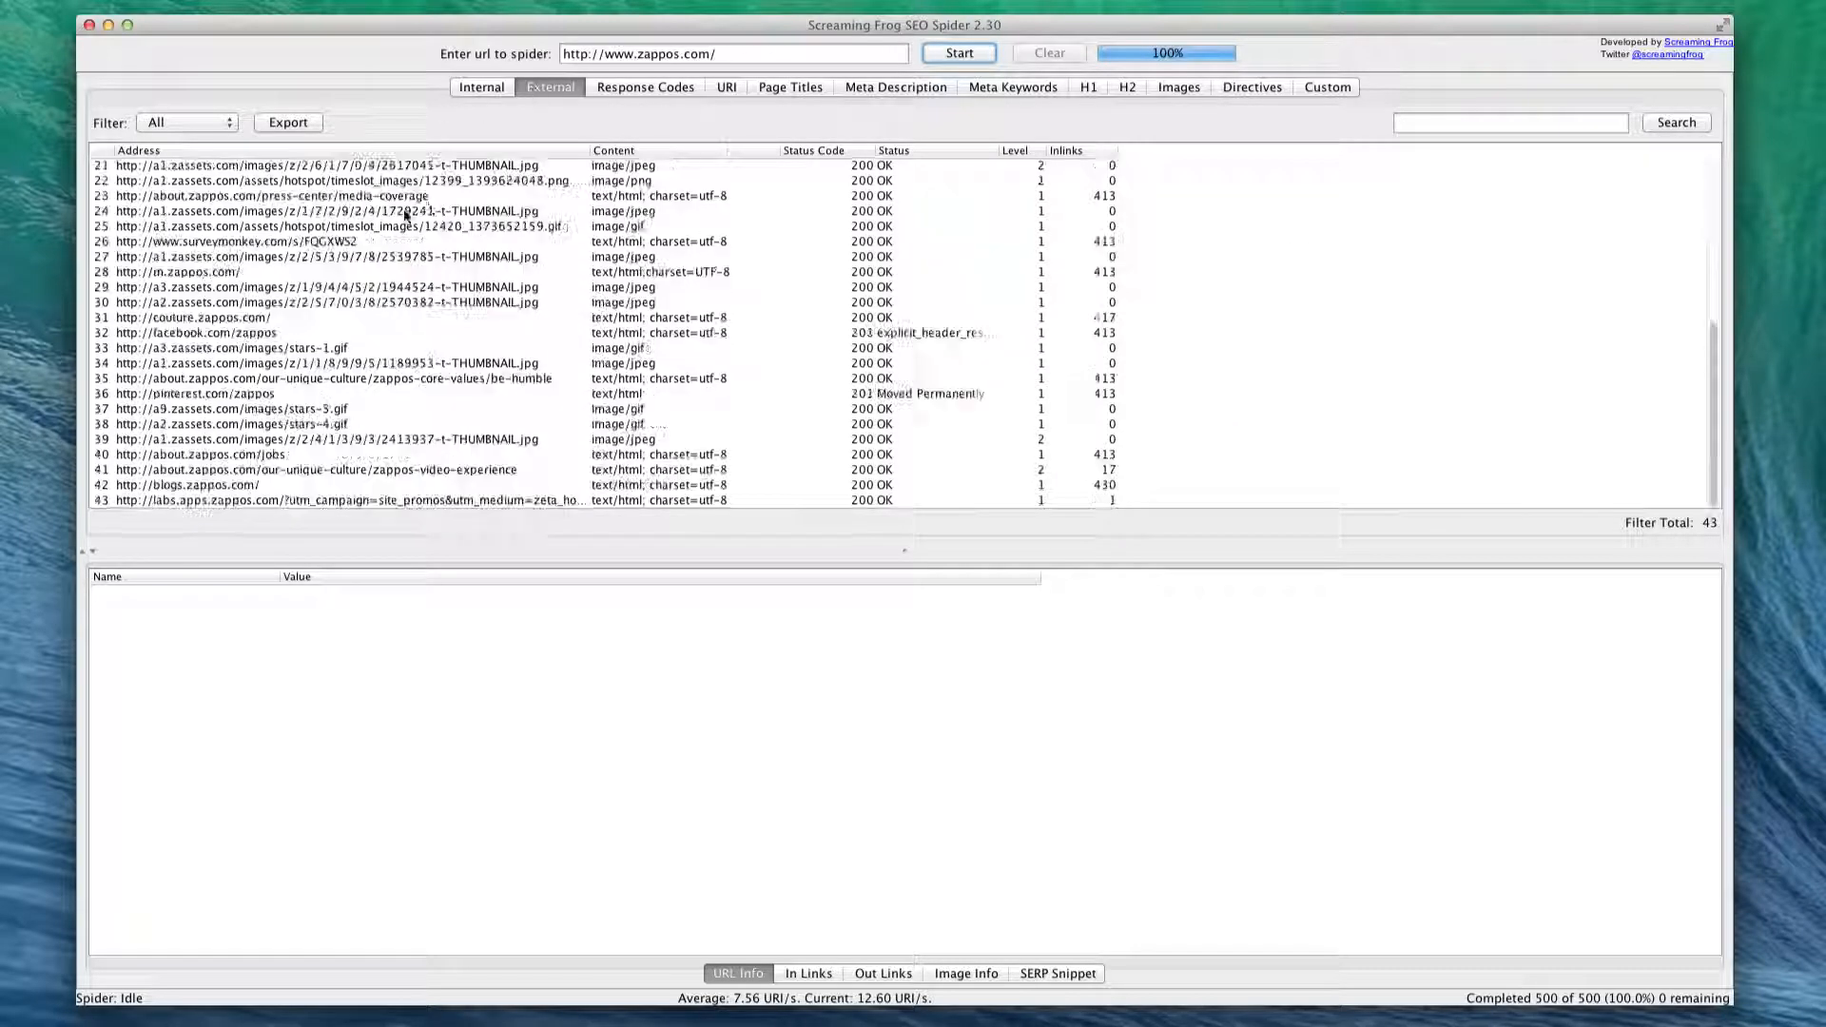
{"action": "scroll", "coordinate": [448, 286], "scroll_direction": "down", "scroll_amount": 3}
{"action": "scroll", "coordinate": [447, 284], "scroll_direction": "up", "scroll_amount": 5}
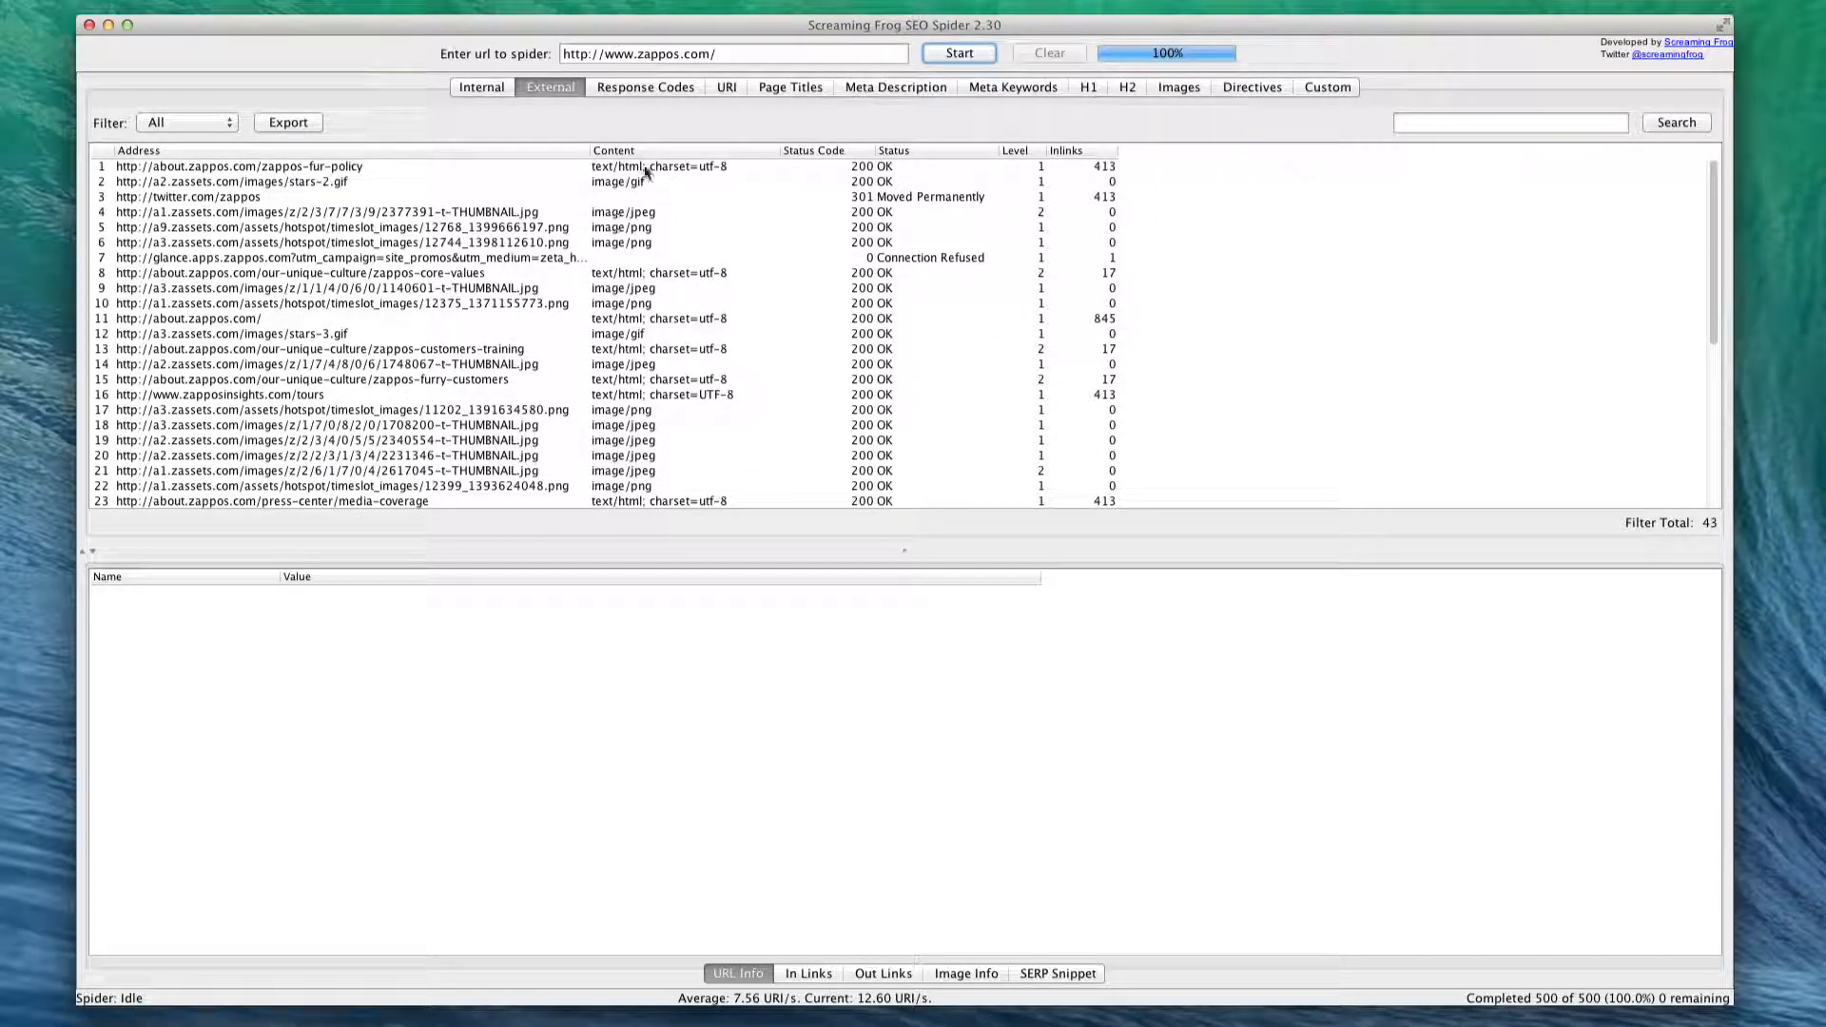
- Browse the crawl's response codes, URI, page title, meta description and meta keyword reports
{"action": "left_click", "coordinate": [597, 86]}
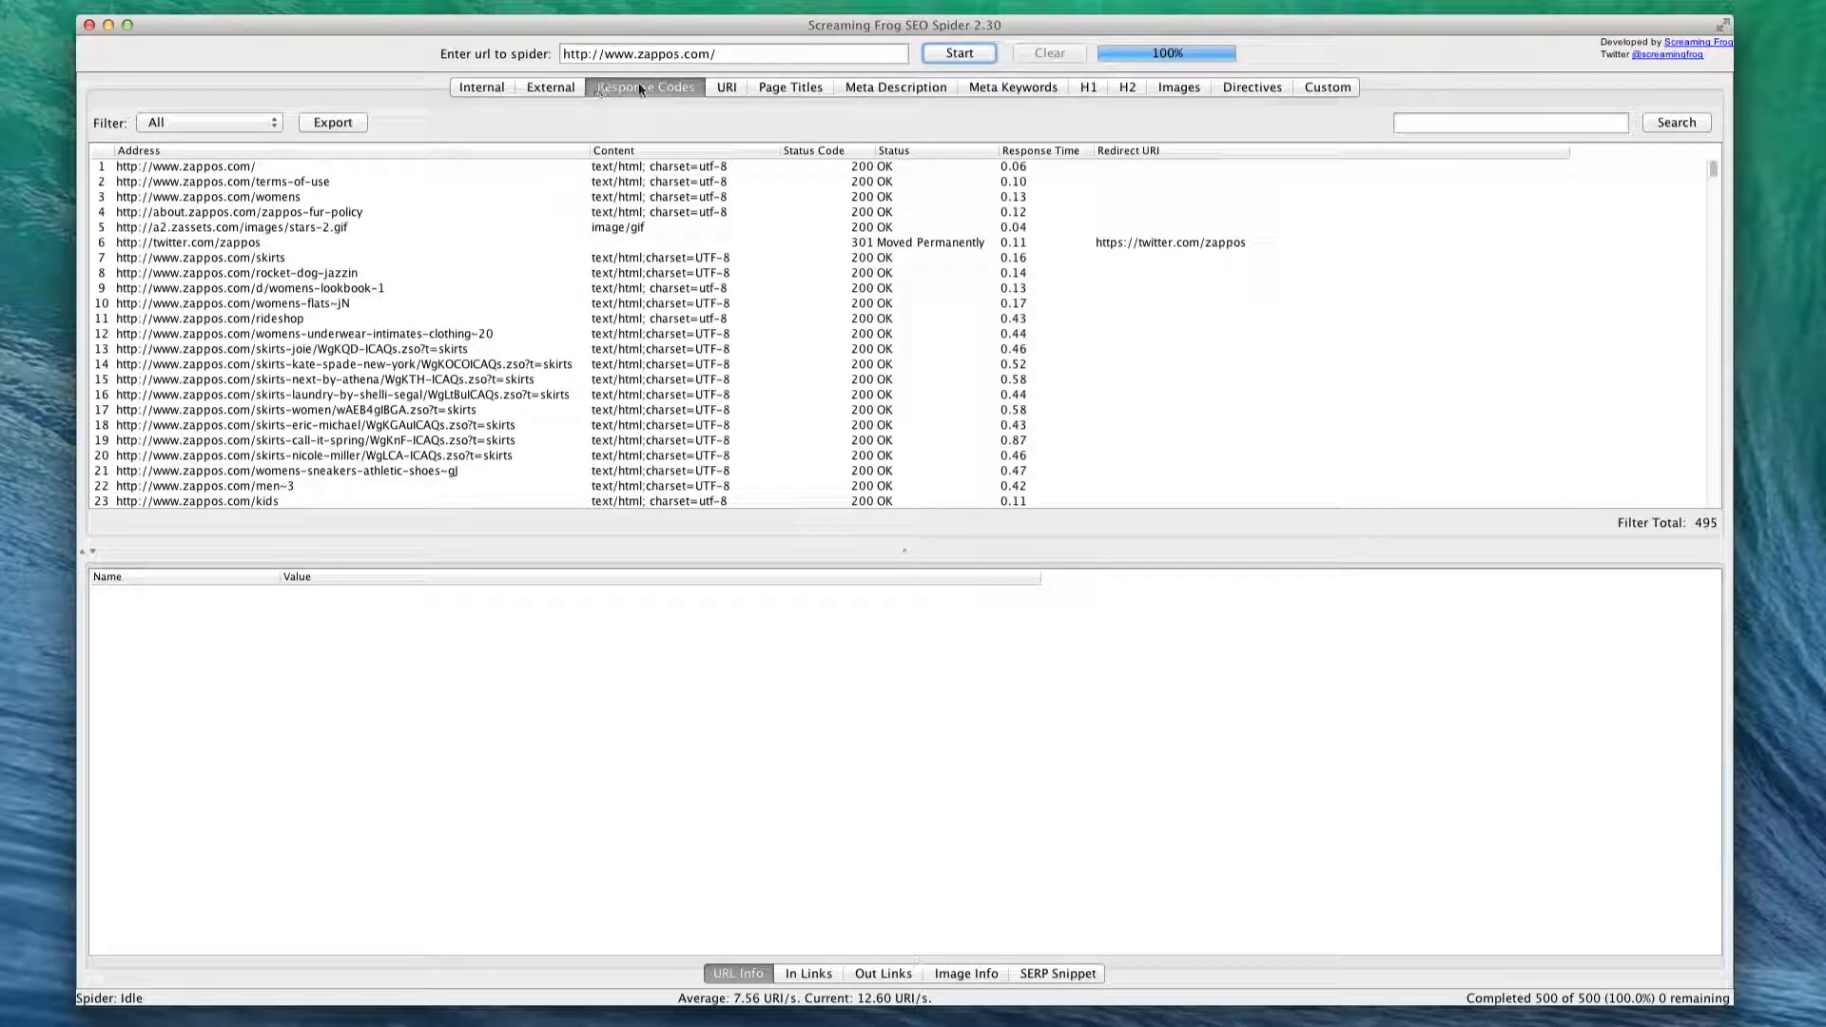
{"action": "left_click", "coordinate": [723, 87]}
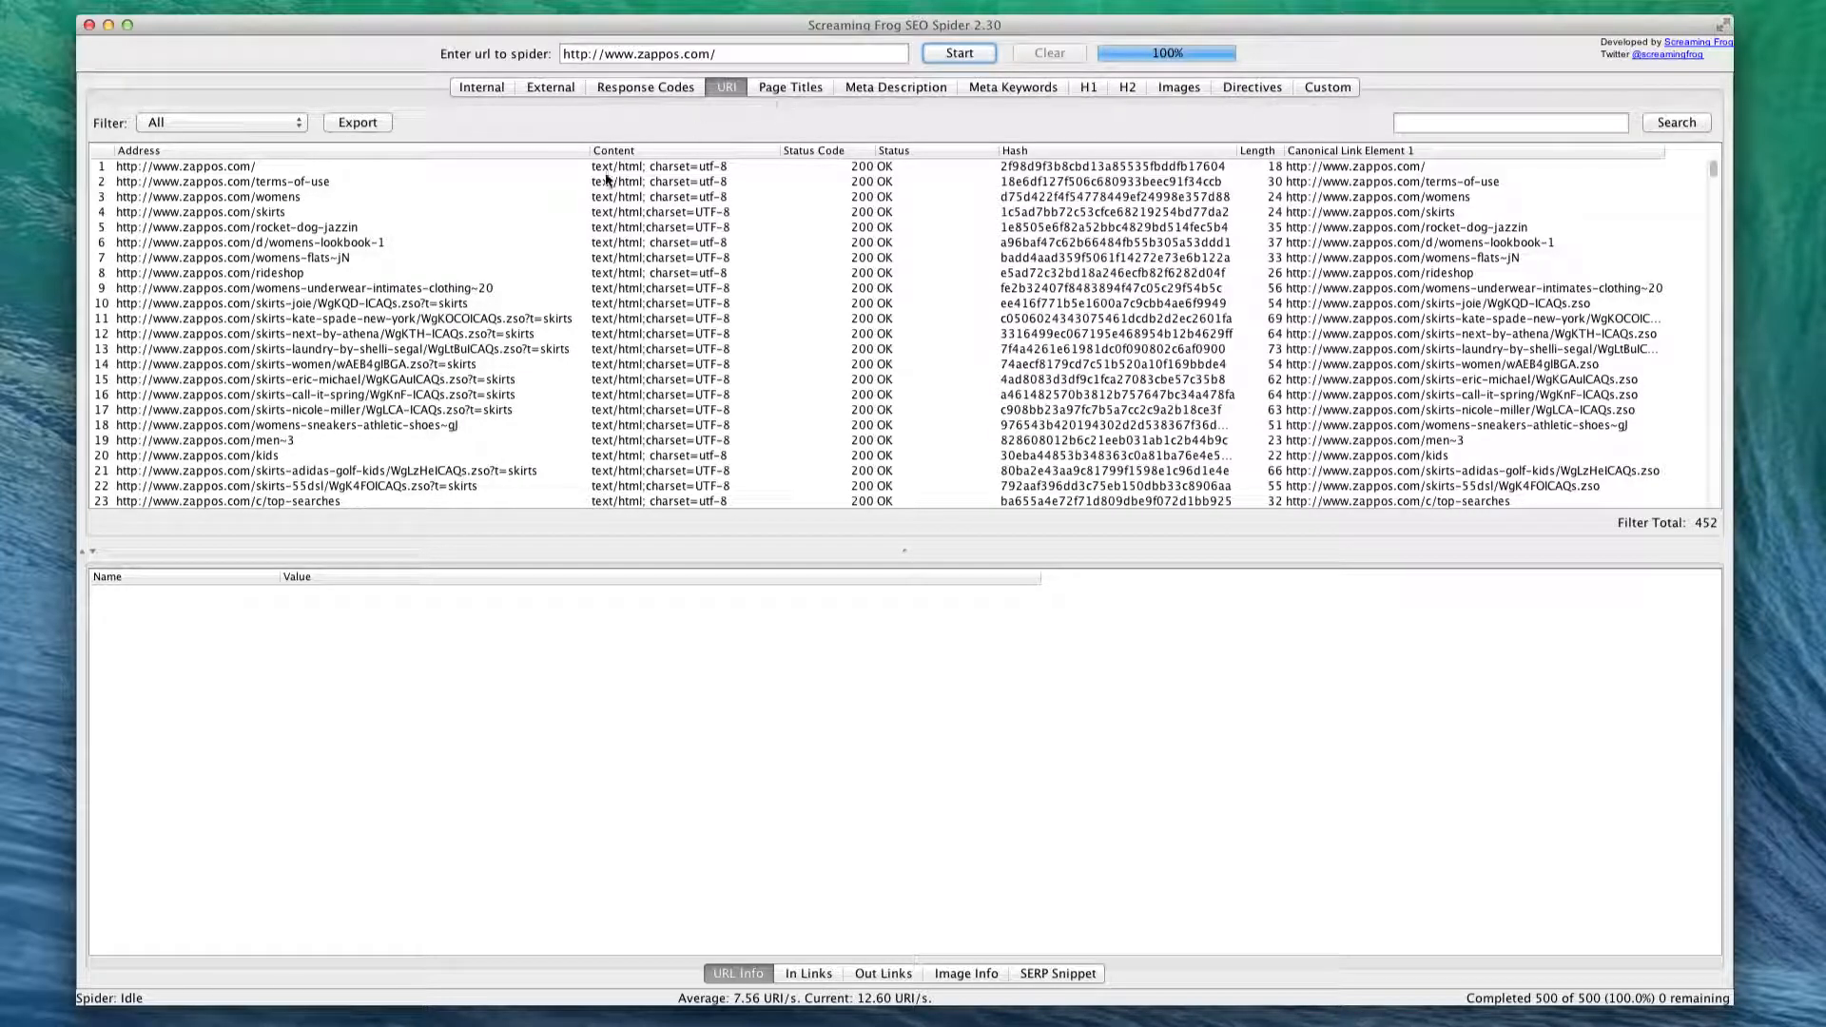
{"action": "left_click", "coordinate": [807, 88]}
{"action": "left_click", "coordinate": [898, 85]}
{"action": "left_click", "coordinate": [1016, 86]}
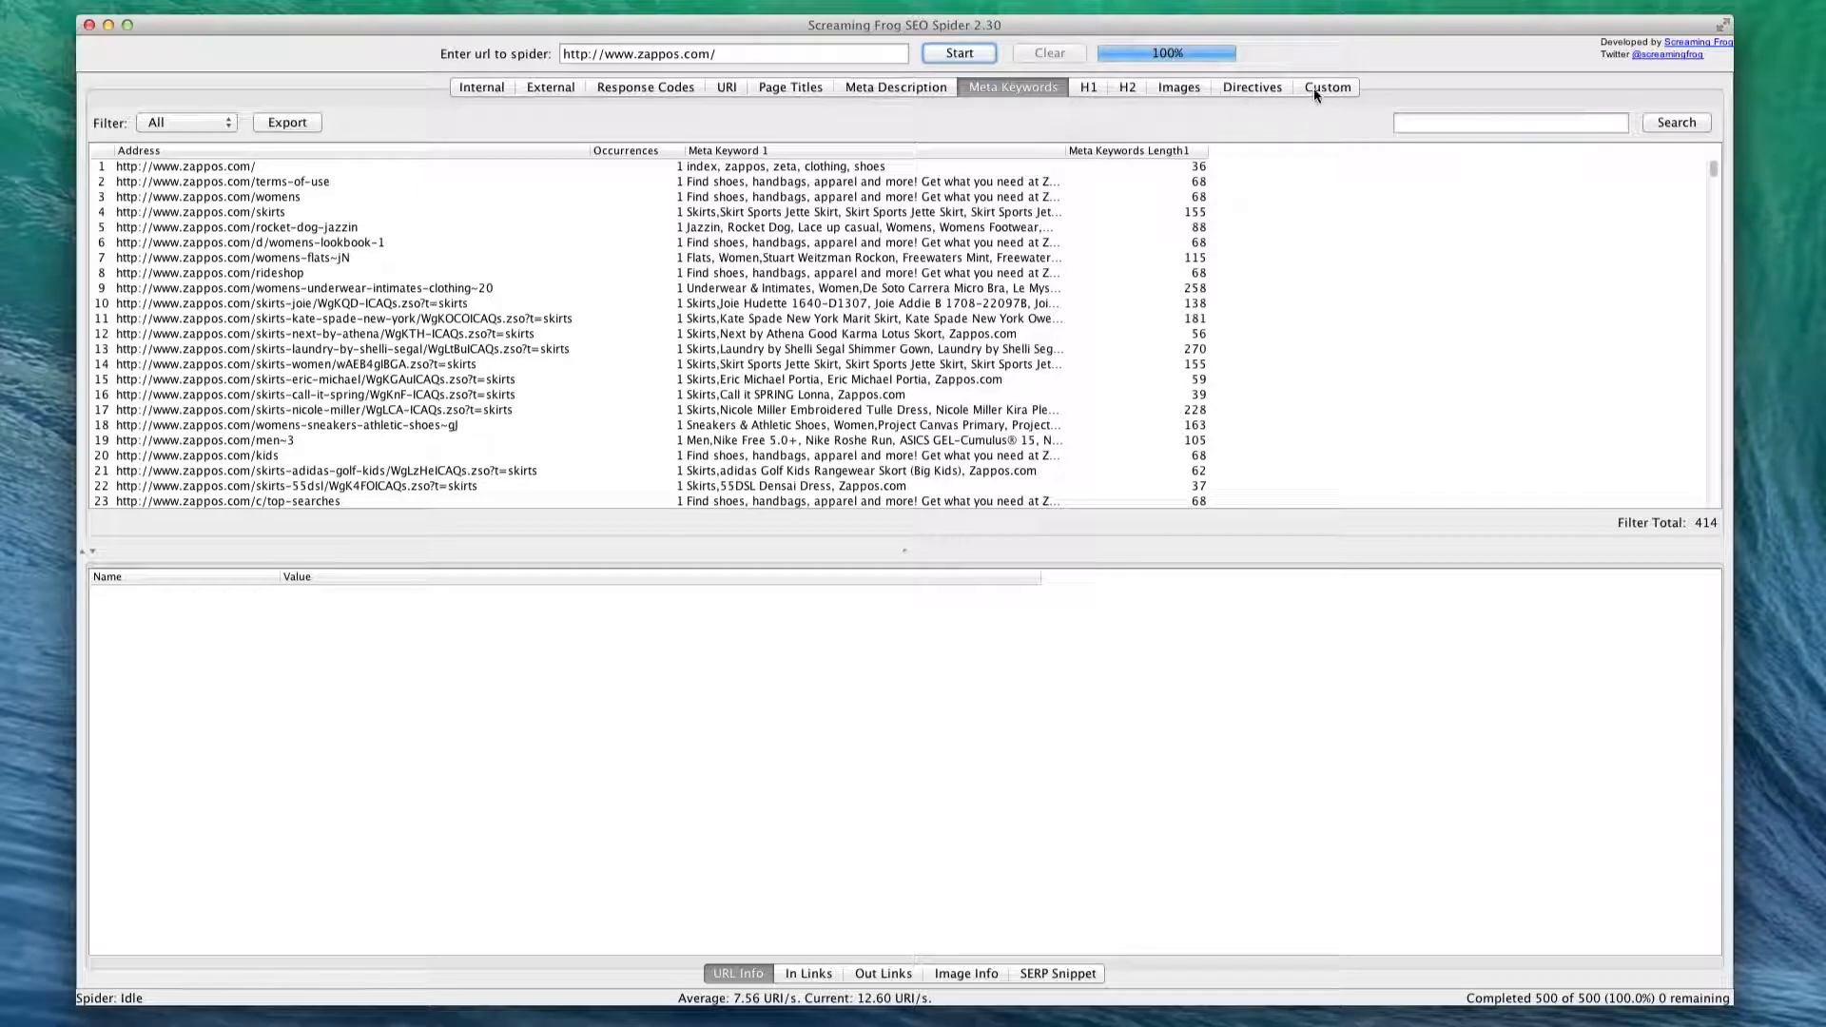
{"action": "left_click", "coordinate": [467, 90]}
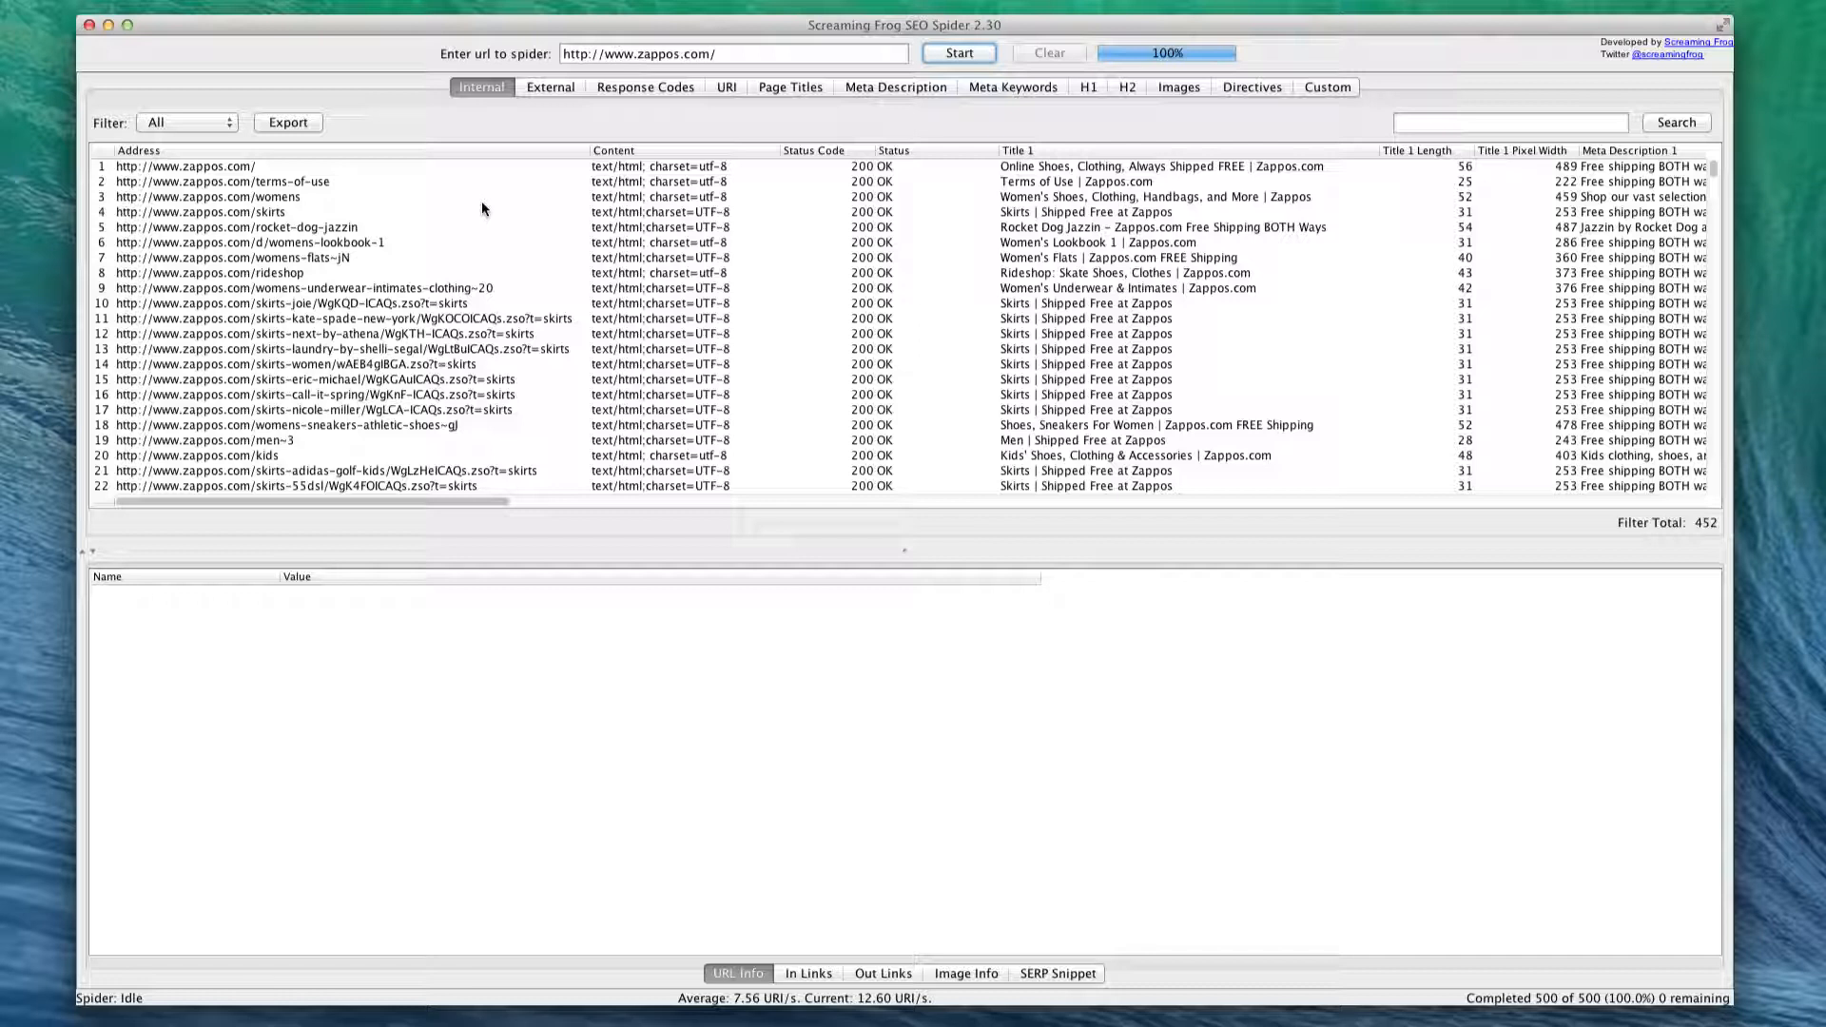
{"action": "scroll", "coordinate": [368, 230], "scroll_direction": "down", "scroll_amount": 4}
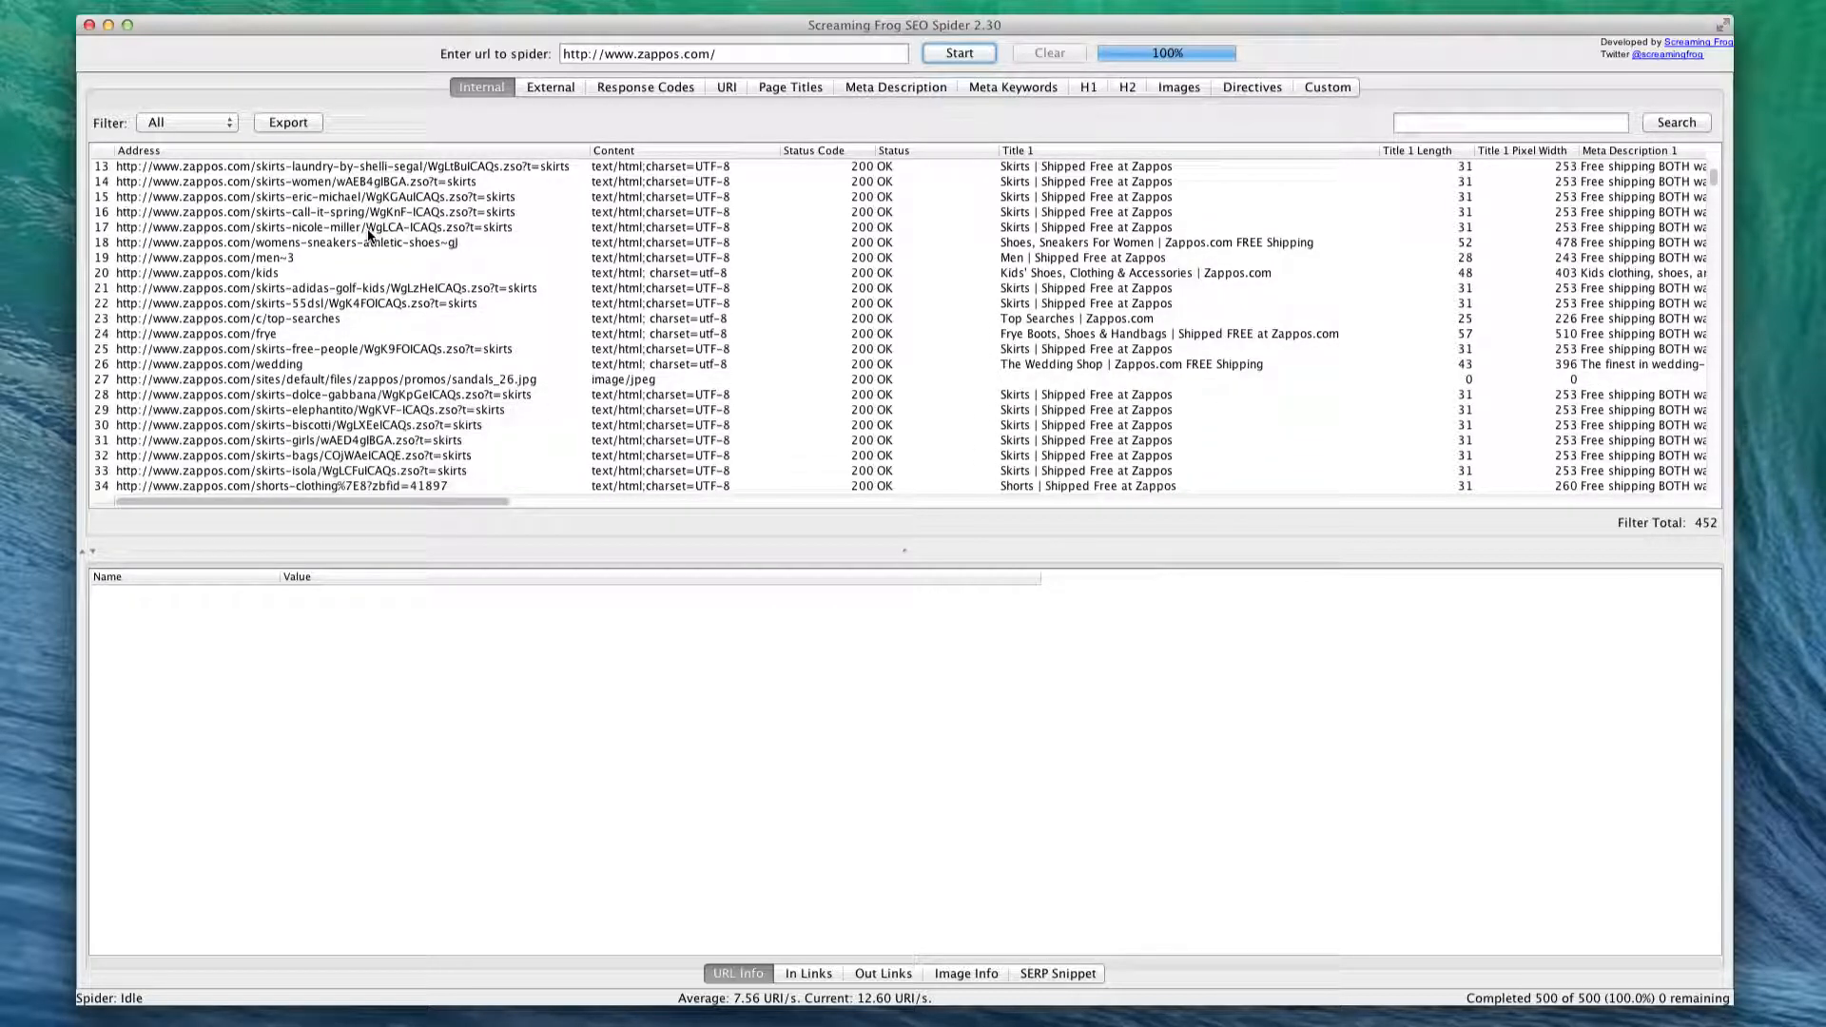
{"action": "left_click", "coordinate": [228, 274]}
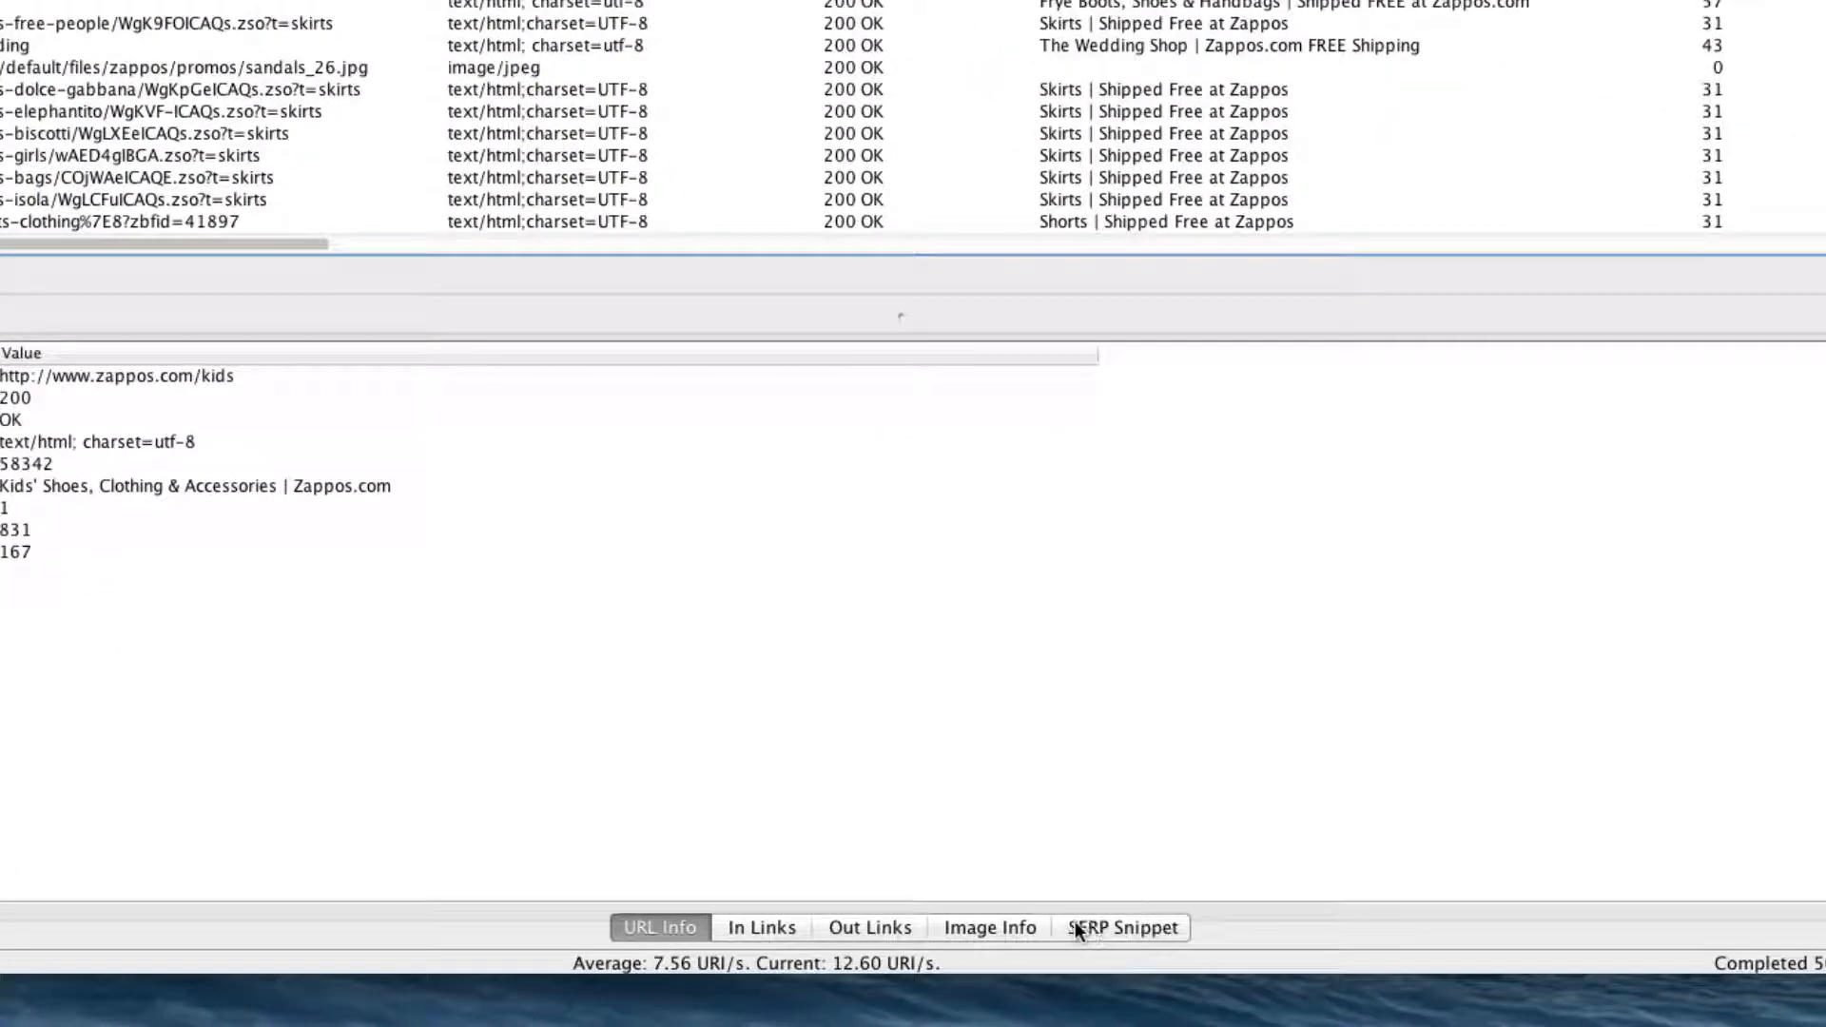
{"action": "left_click", "coordinate": [1078, 929]}
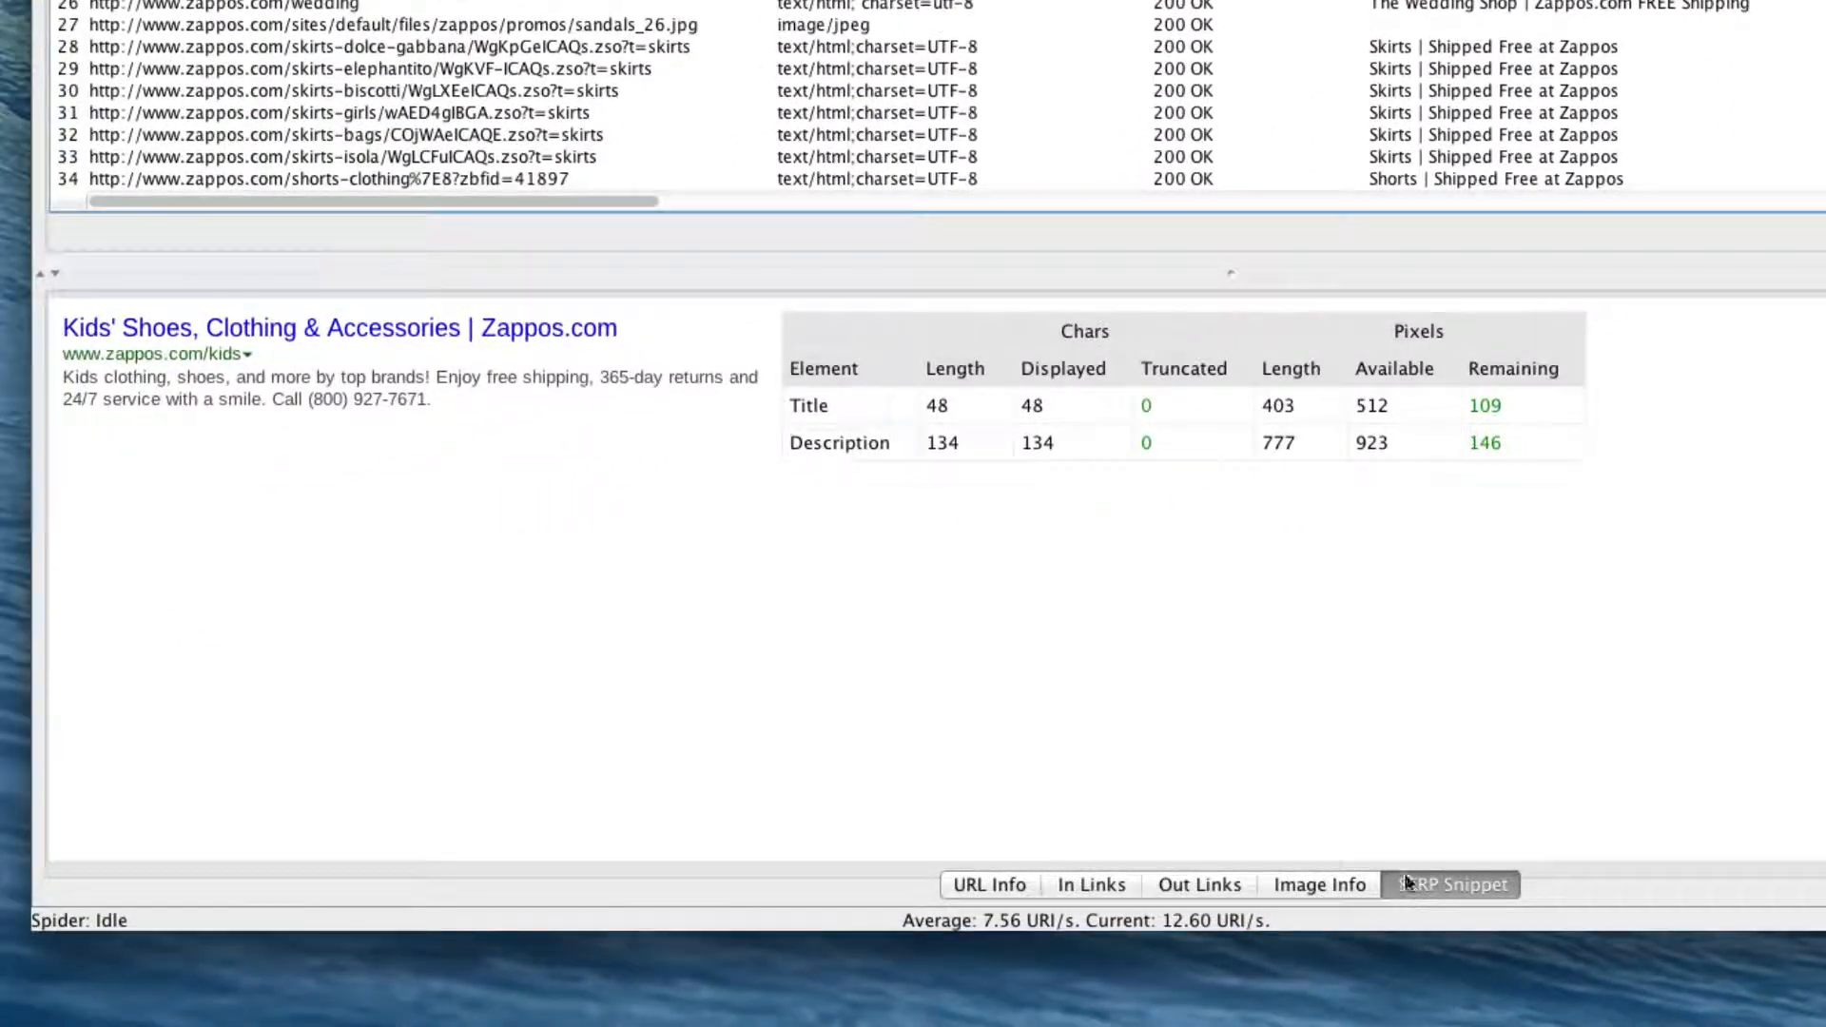
{"action": "double_click", "coordinate": [1148, 405]}
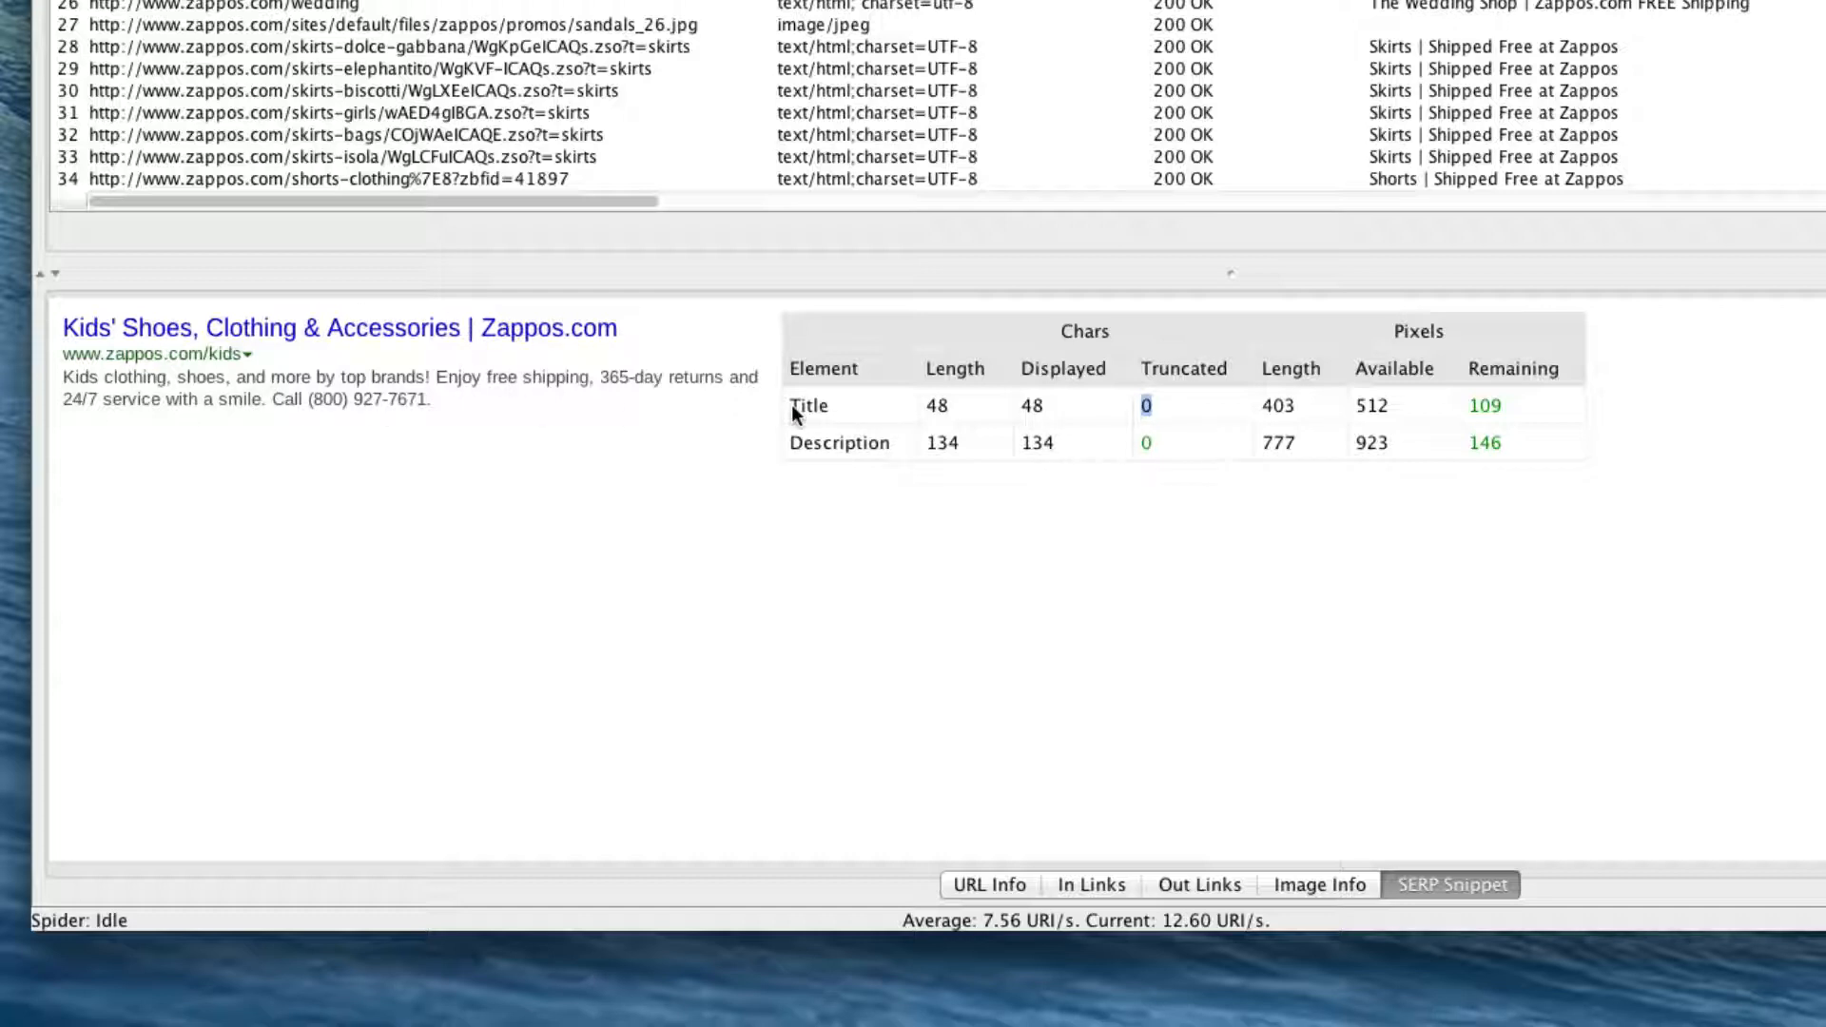
{"action": "left_click", "coordinate": [902, 347]}
{"action": "left_click", "coordinate": [1064, 880]}
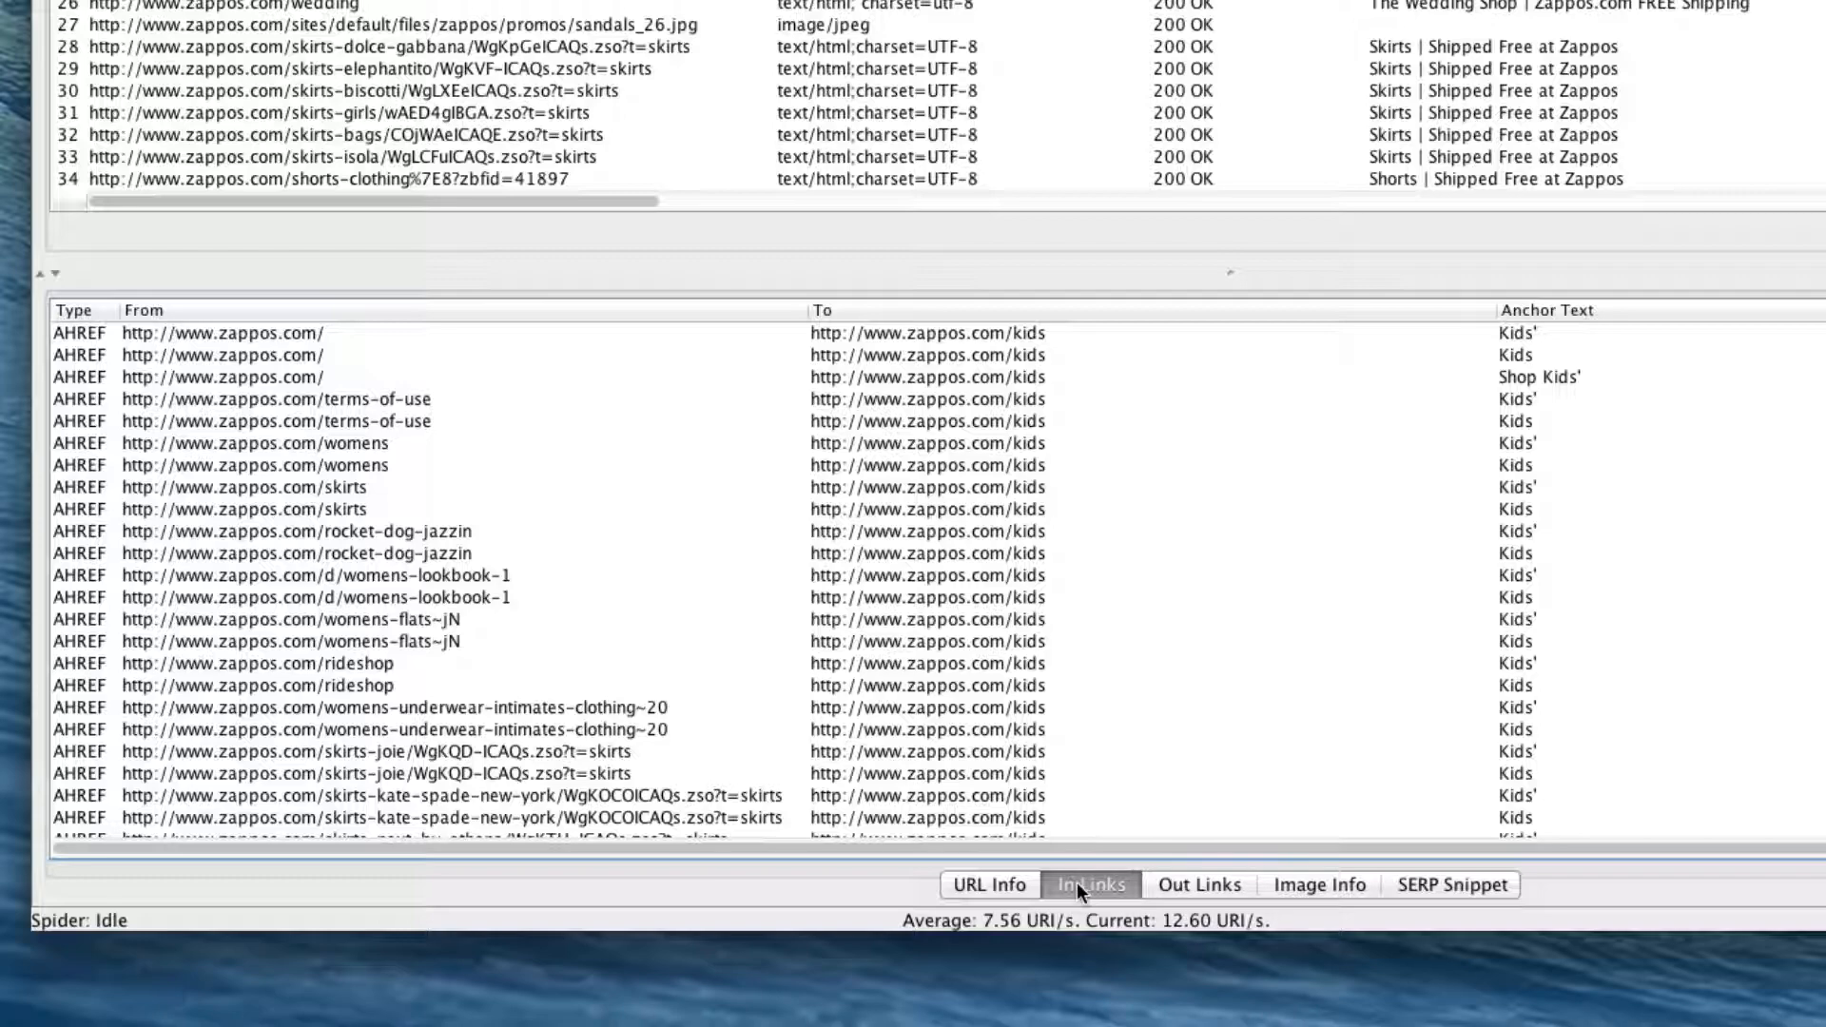
{"action": "scroll", "coordinate": [738, 582], "scroll_direction": "down", "scroll_amount": 15}
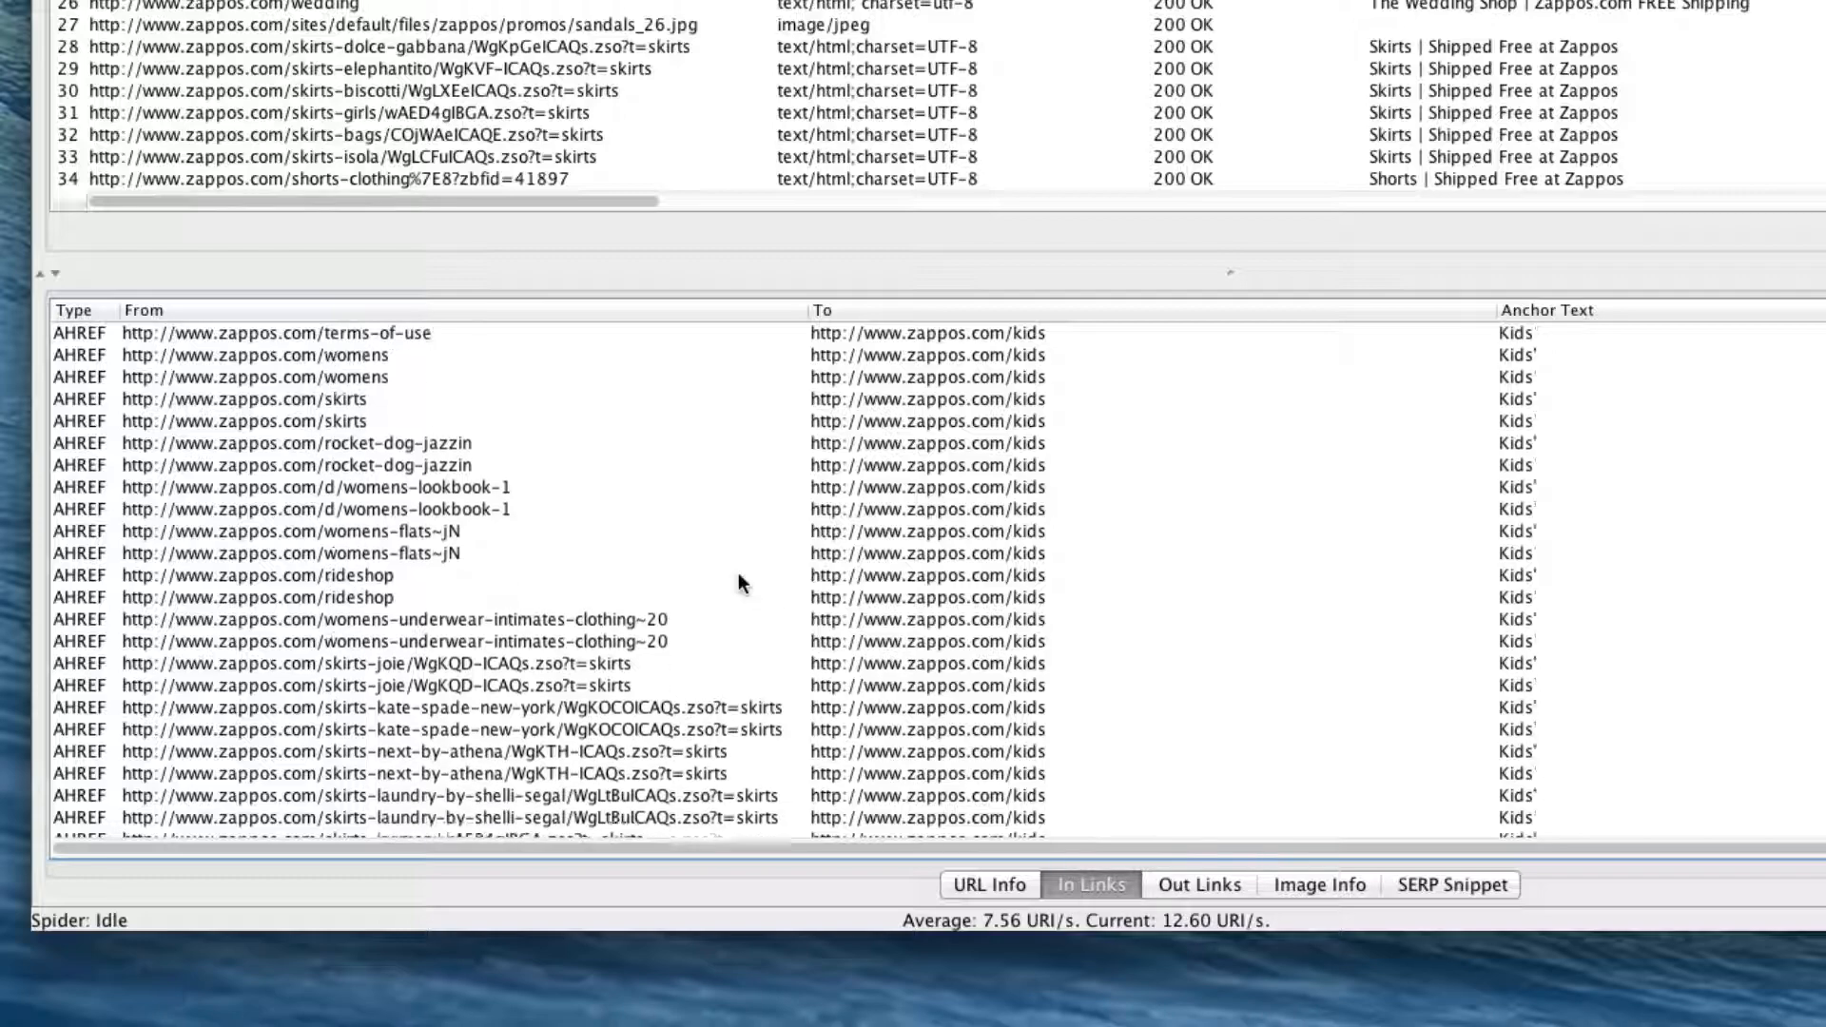
{"action": "scroll", "coordinate": [741, 582], "scroll_direction": "down", "scroll_amount": 15}
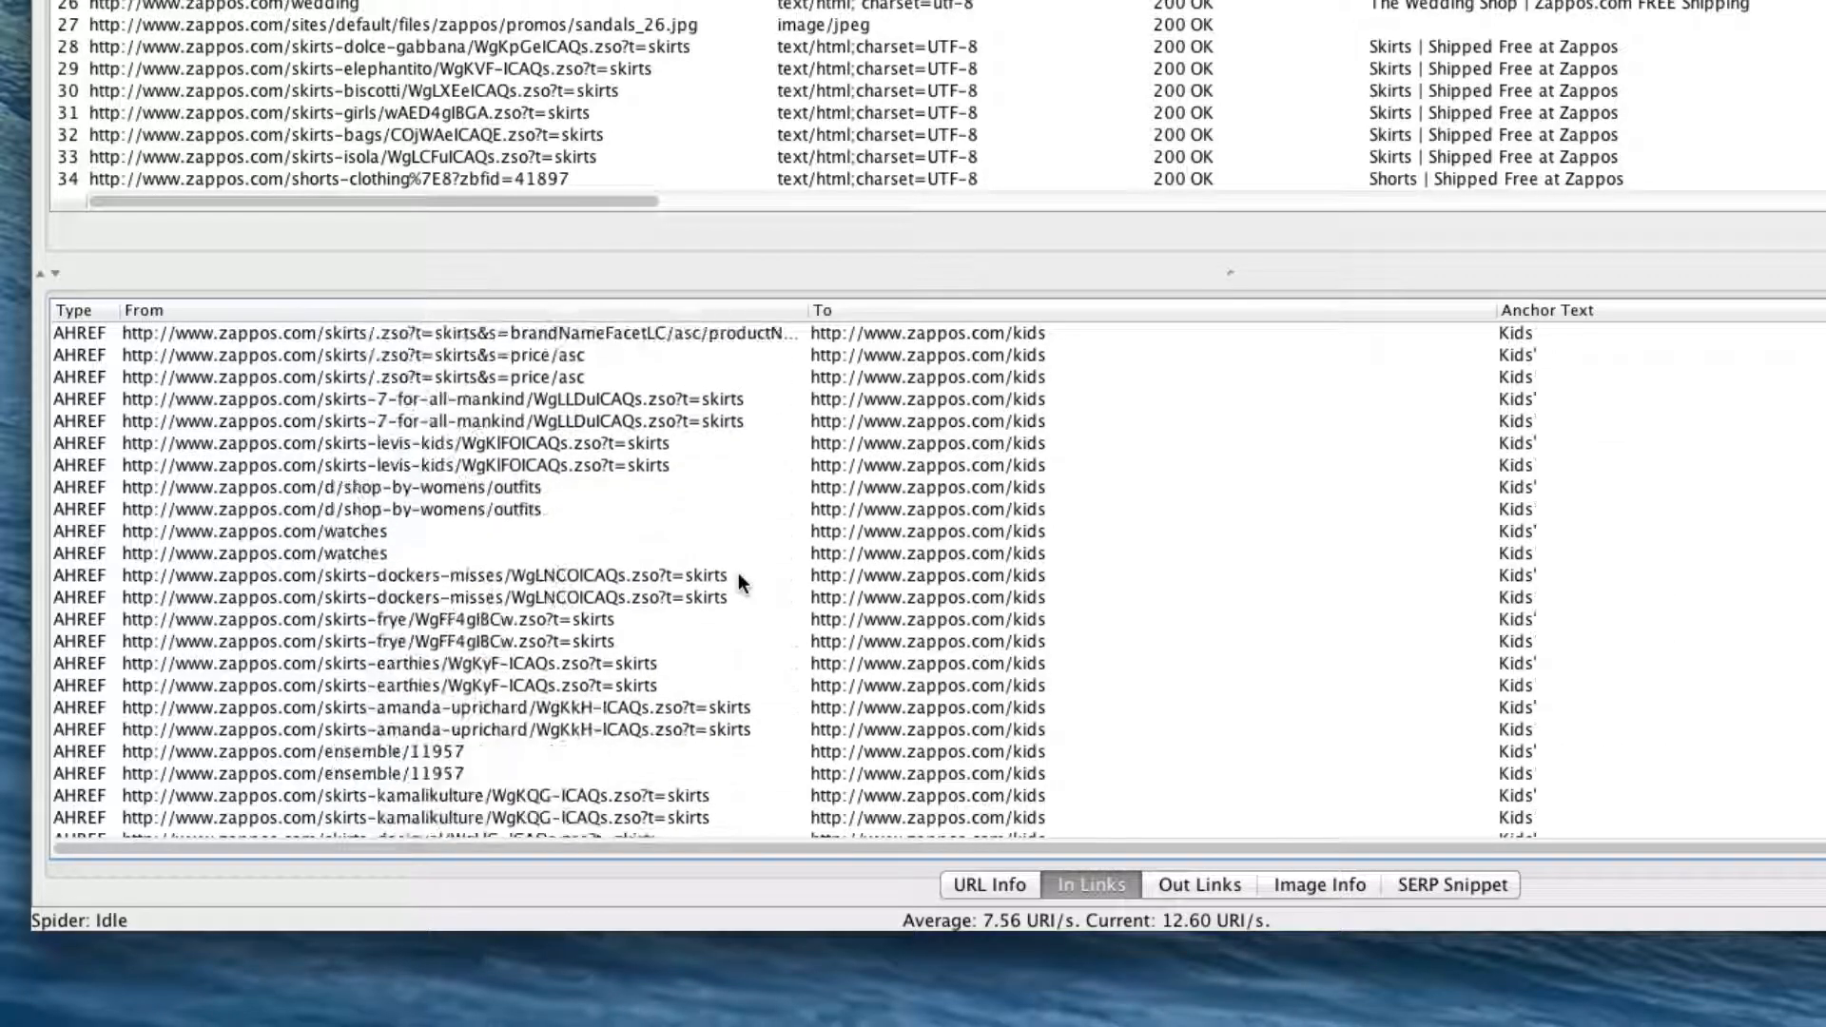
{"action": "scroll", "coordinate": [742, 583], "scroll_direction": "down", "scroll_amount": 15}
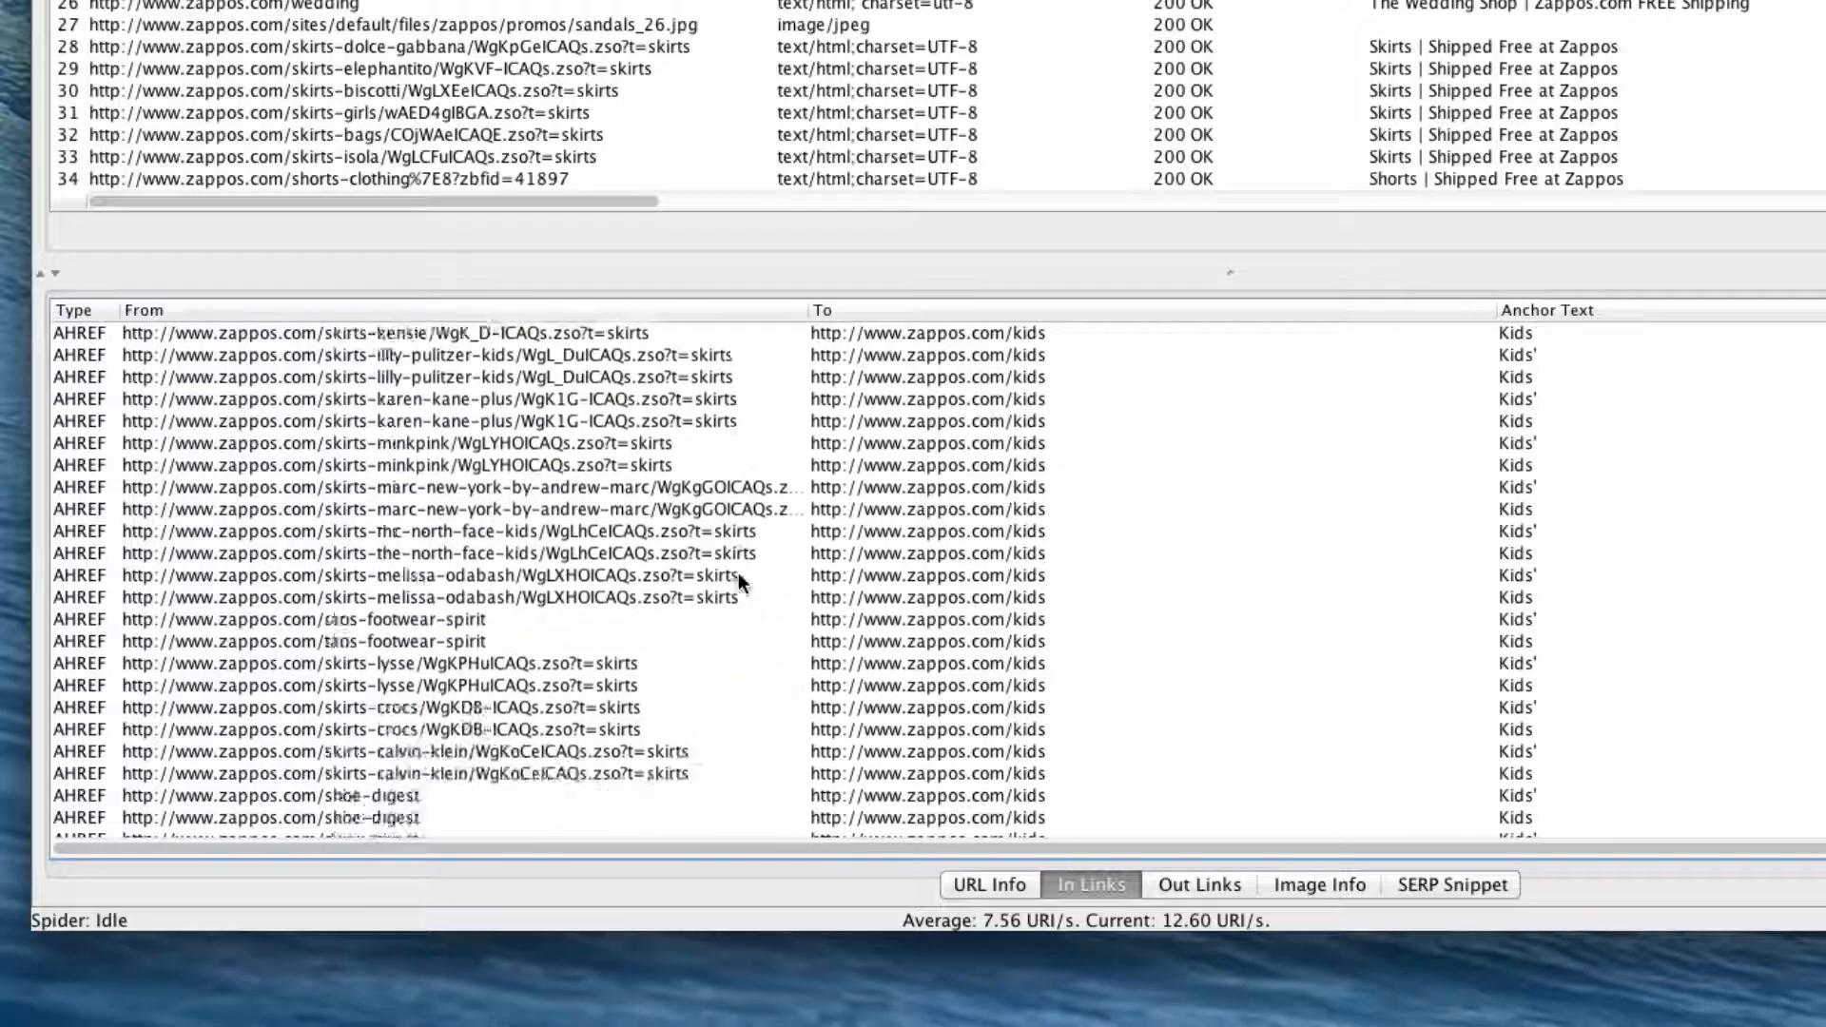
{"action": "scroll", "coordinate": [741, 582], "scroll_direction": "down", "scroll_amount": 12}
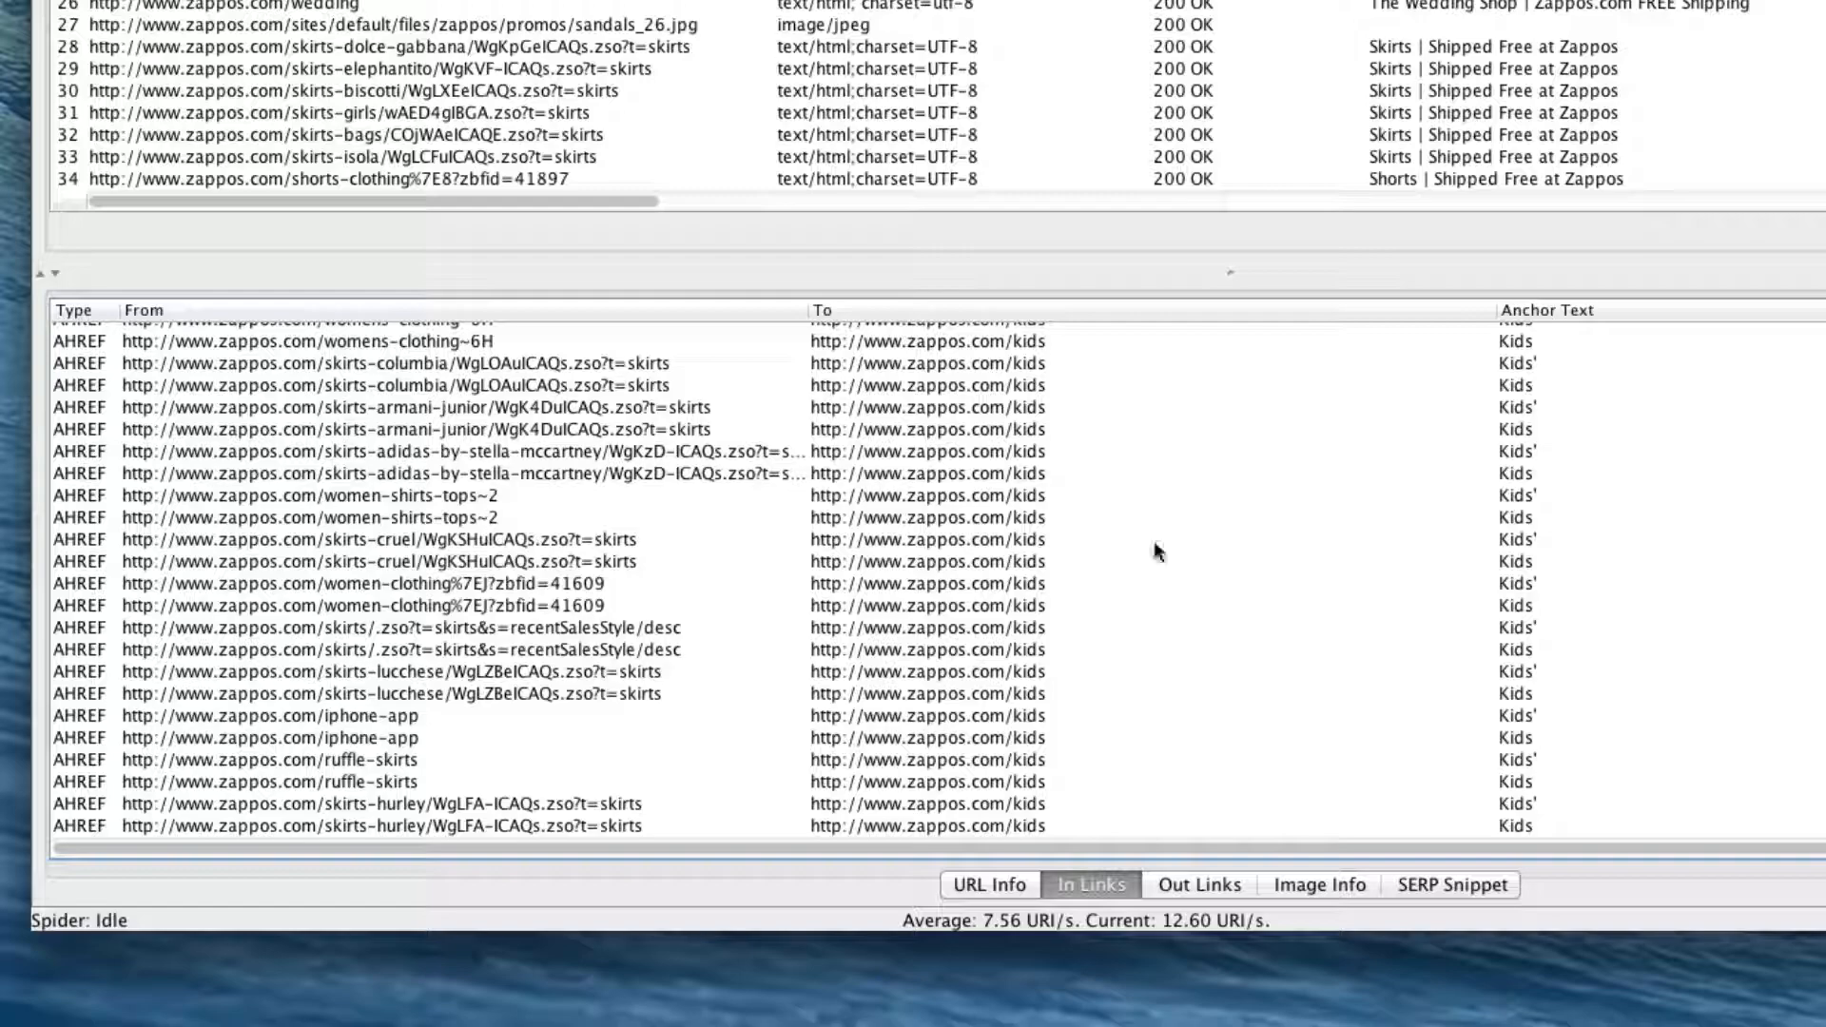
{"action": "scroll", "coordinate": [1154, 542], "scroll_direction": "up", "scroll_amount": 20}
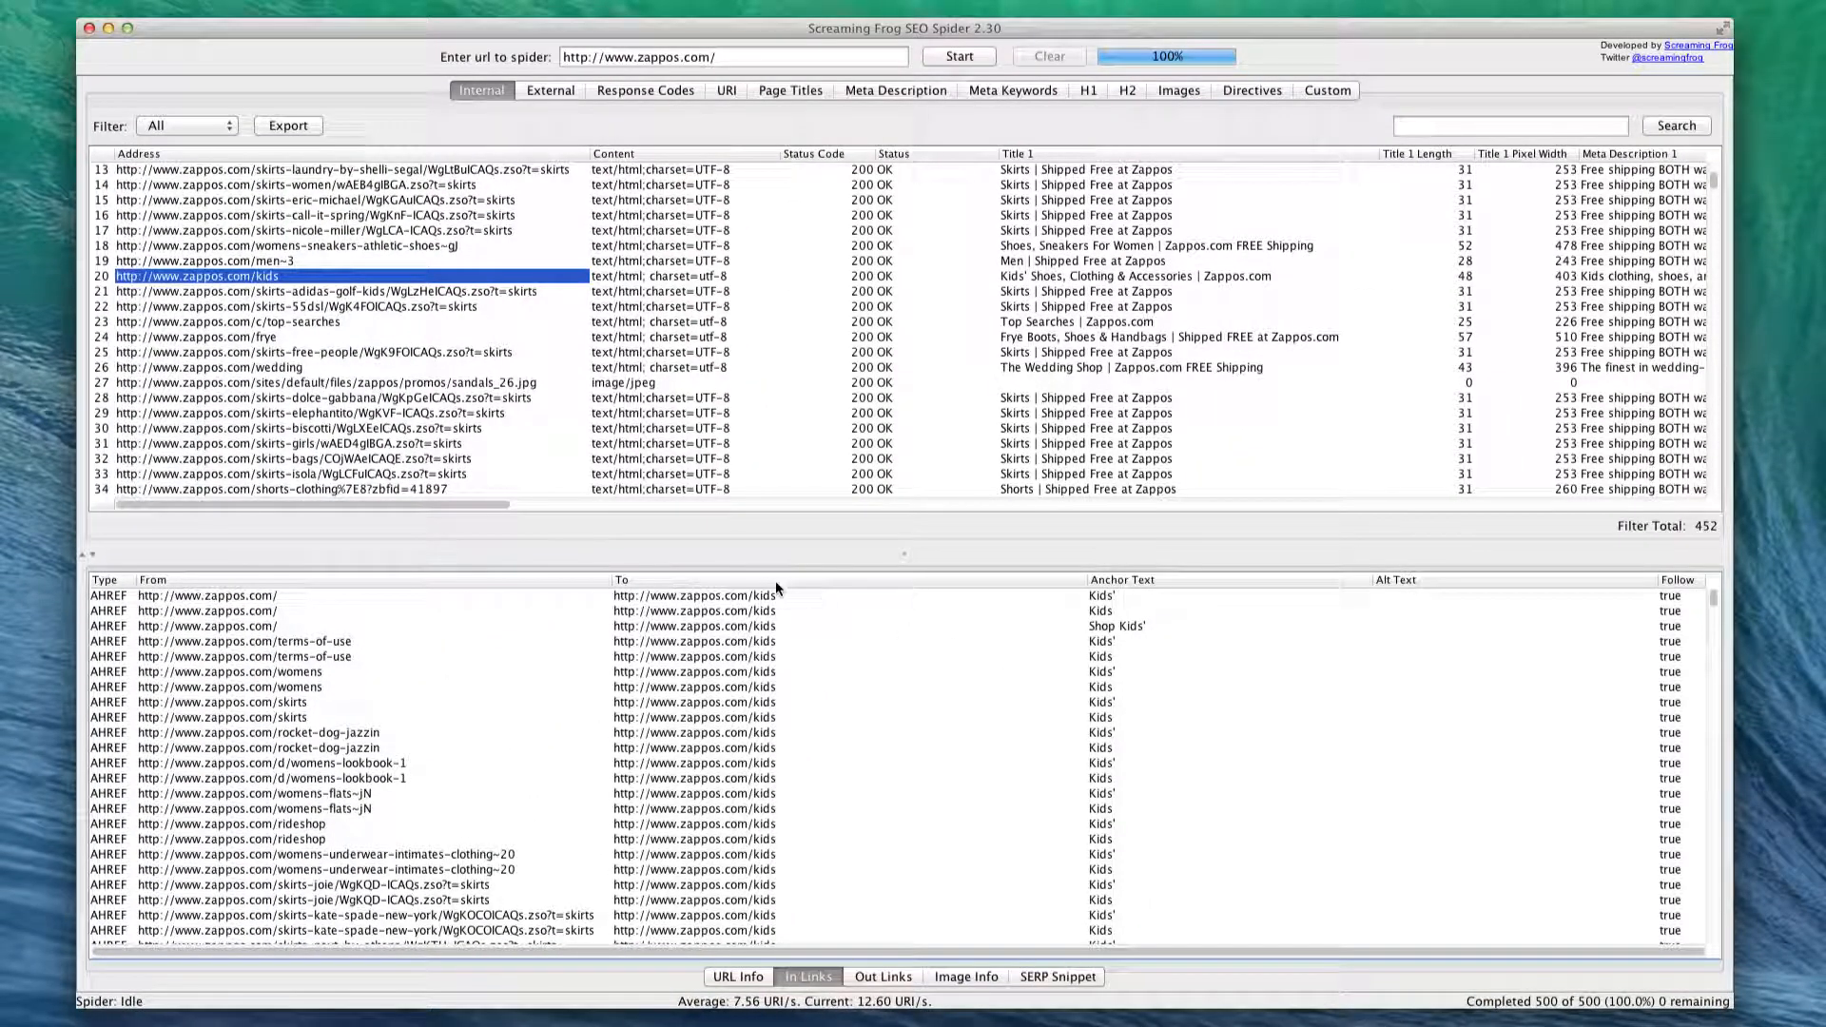
{"action": "scroll", "coordinate": [253, 614], "scroll_direction": "down", "scroll_amount": 5}
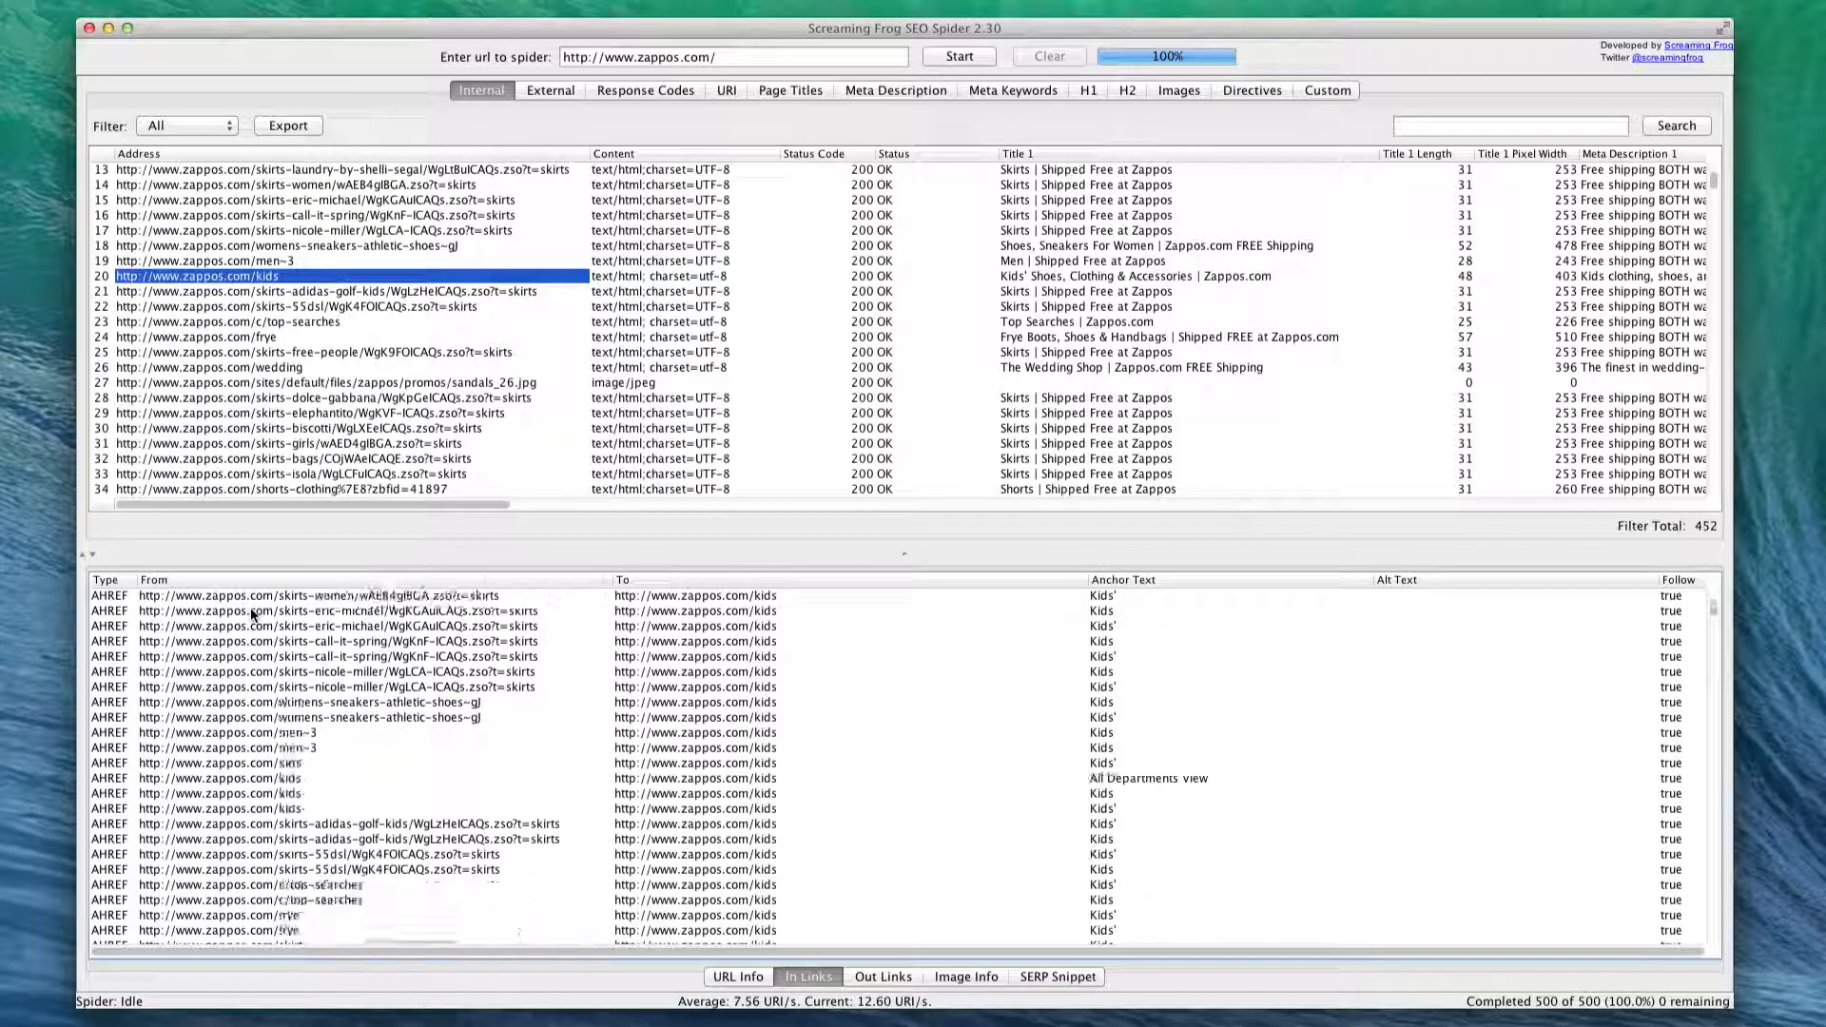
{"action": "scroll", "coordinate": [253, 615], "scroll_direction": "down", "scroll_amount": 8}
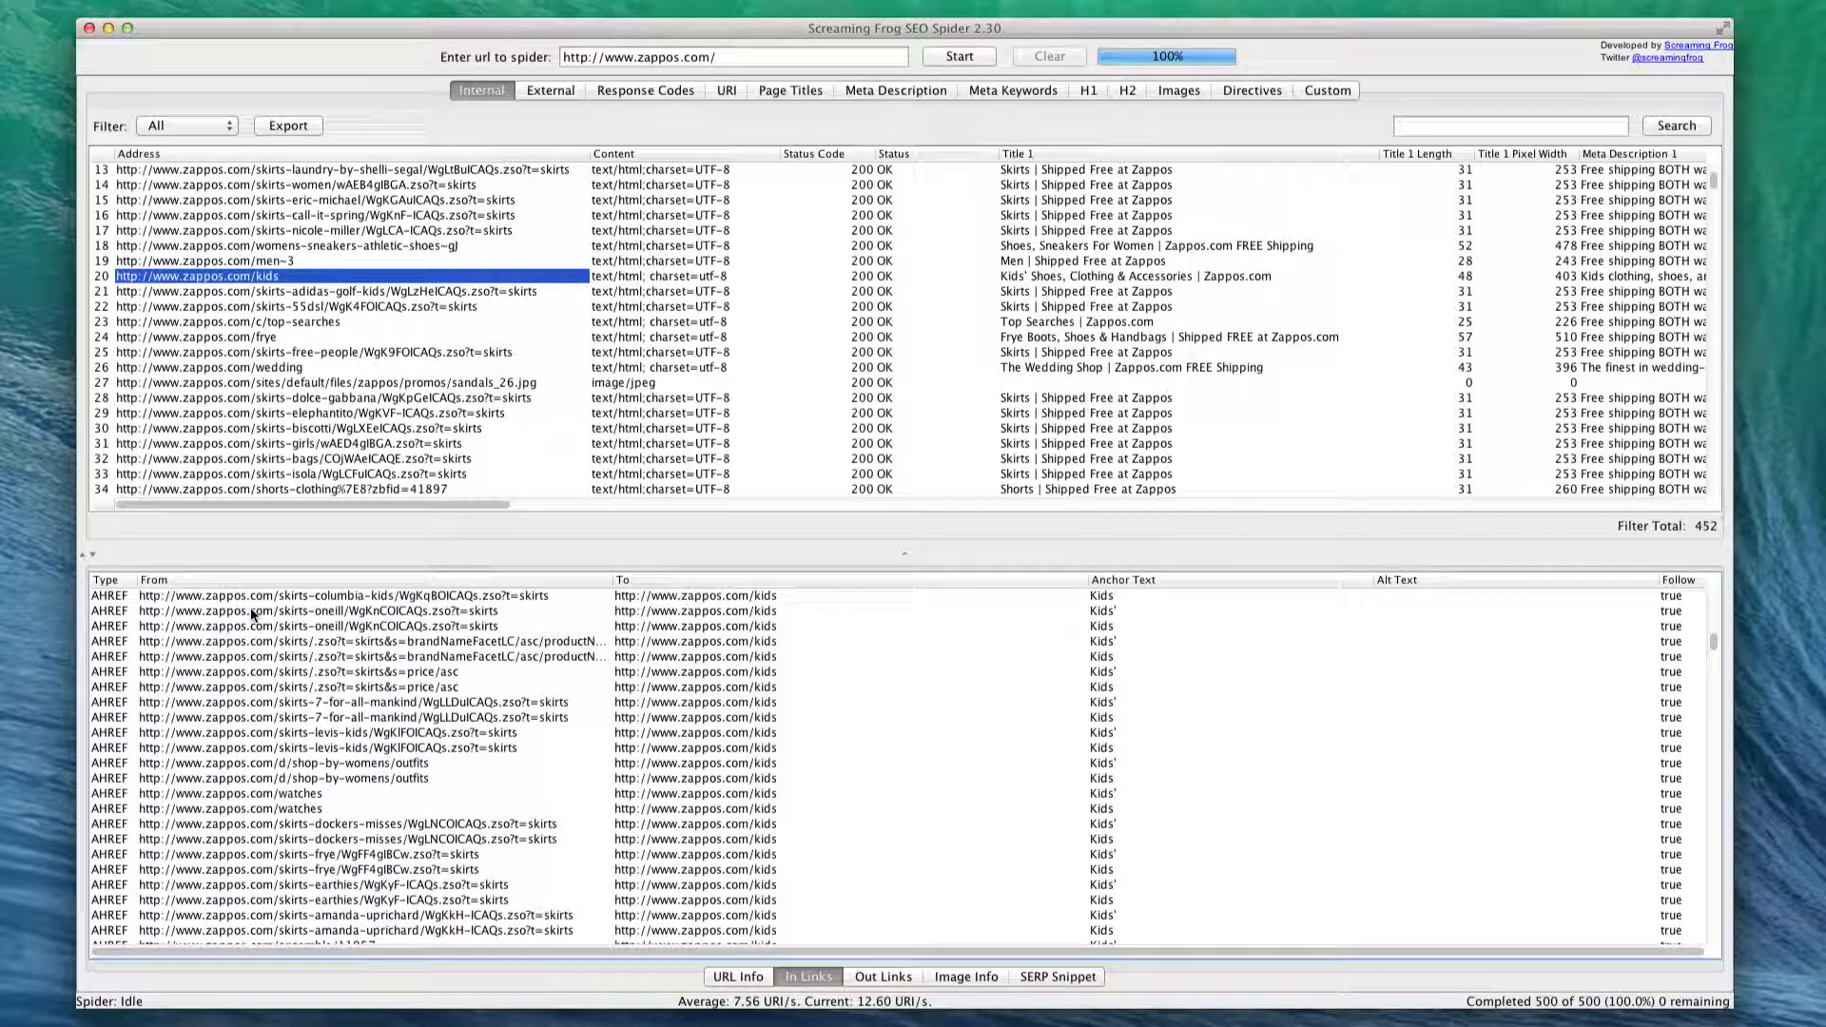
{"action": "left_click", "coordinate": [879, 976]}
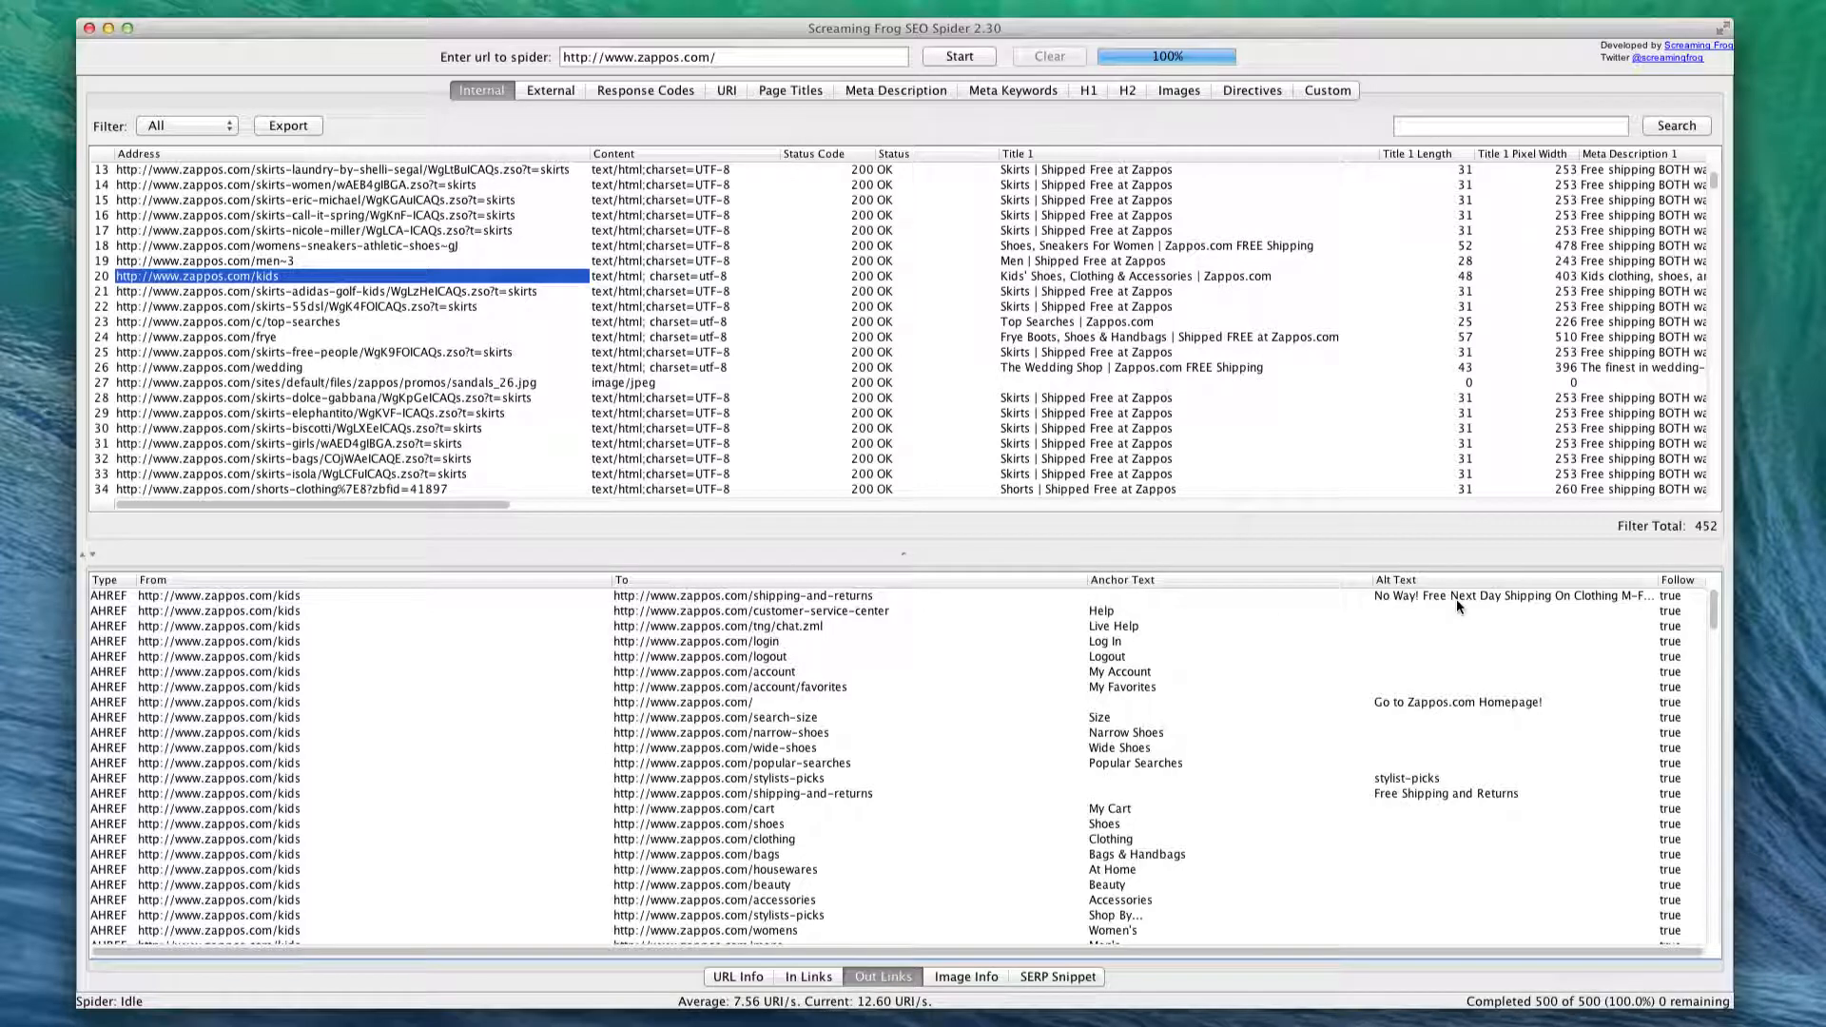
{"action": "scroll", "coordinate": [1474, 605], "scroll_direction": "down", "scroll_amount": 7}
{"action": "scroll", "coordinate": [1457, 597], "scroll_direction": "up", "scroll_amount": 7}
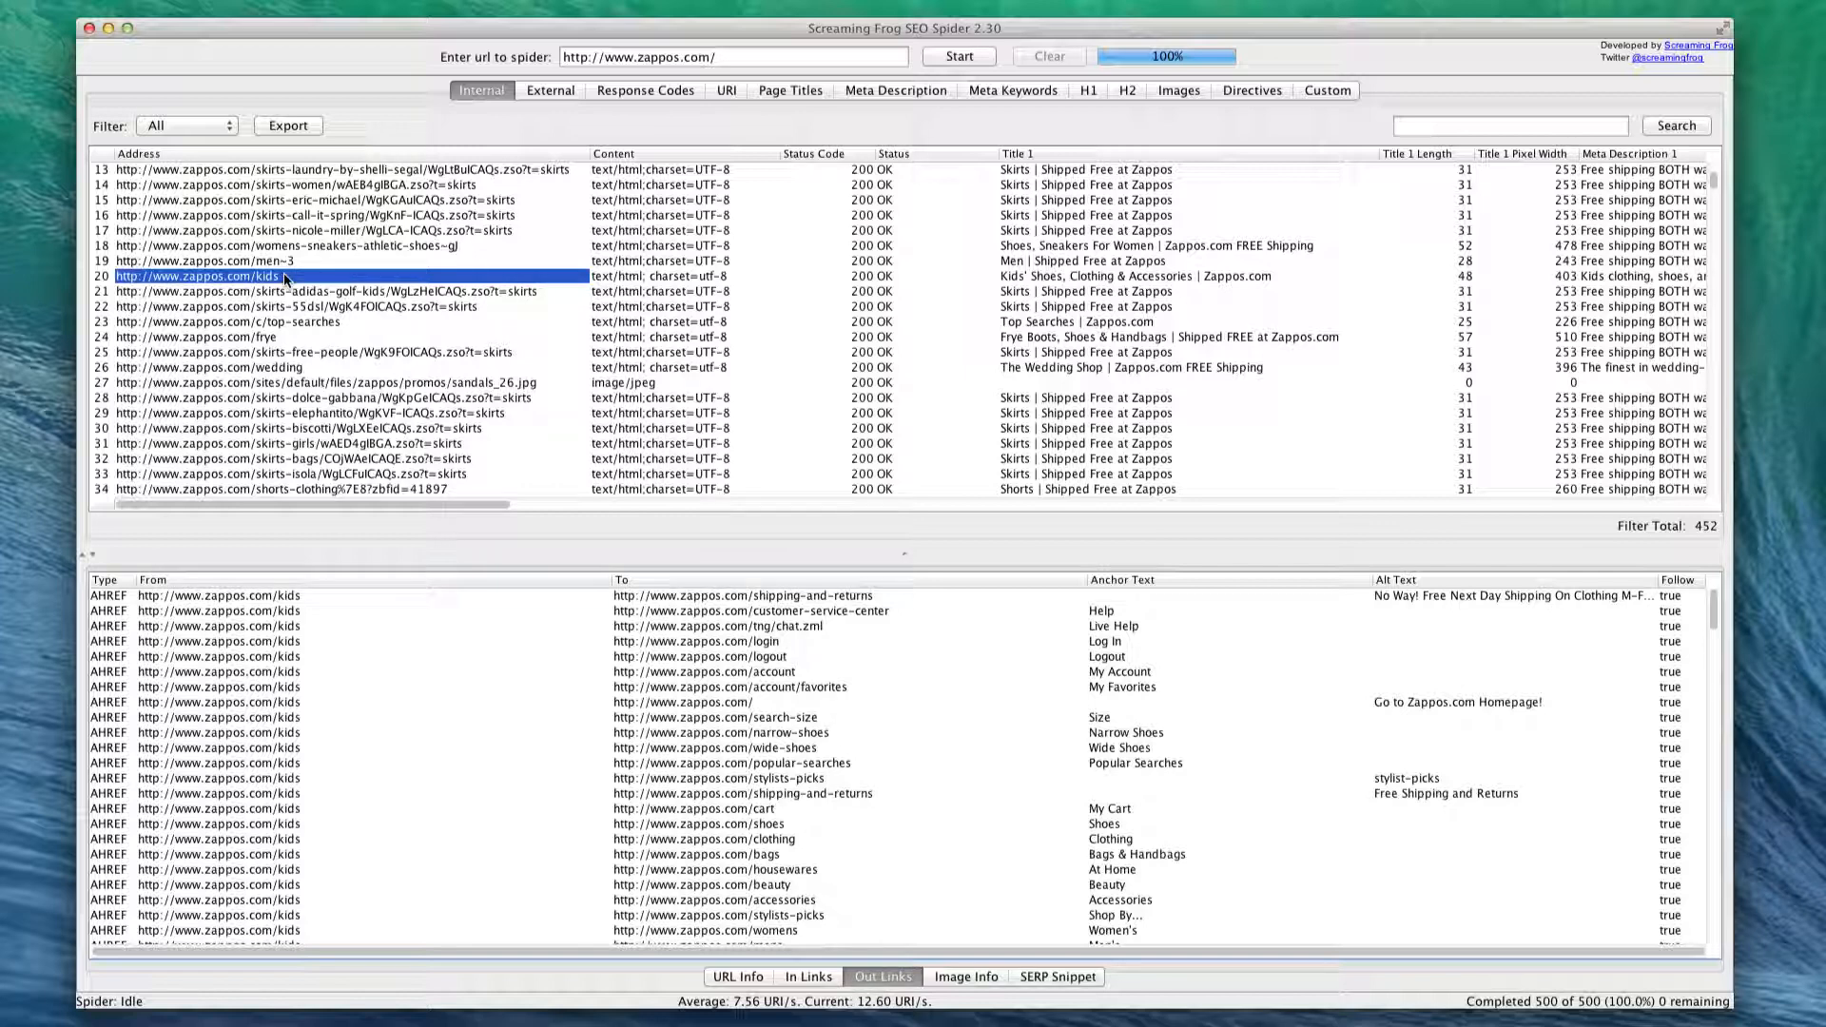
- Filter the internal URLs by HTML, by CSS, and by HTML again
{"action": "left_click", "coordinate": [186, 126]}
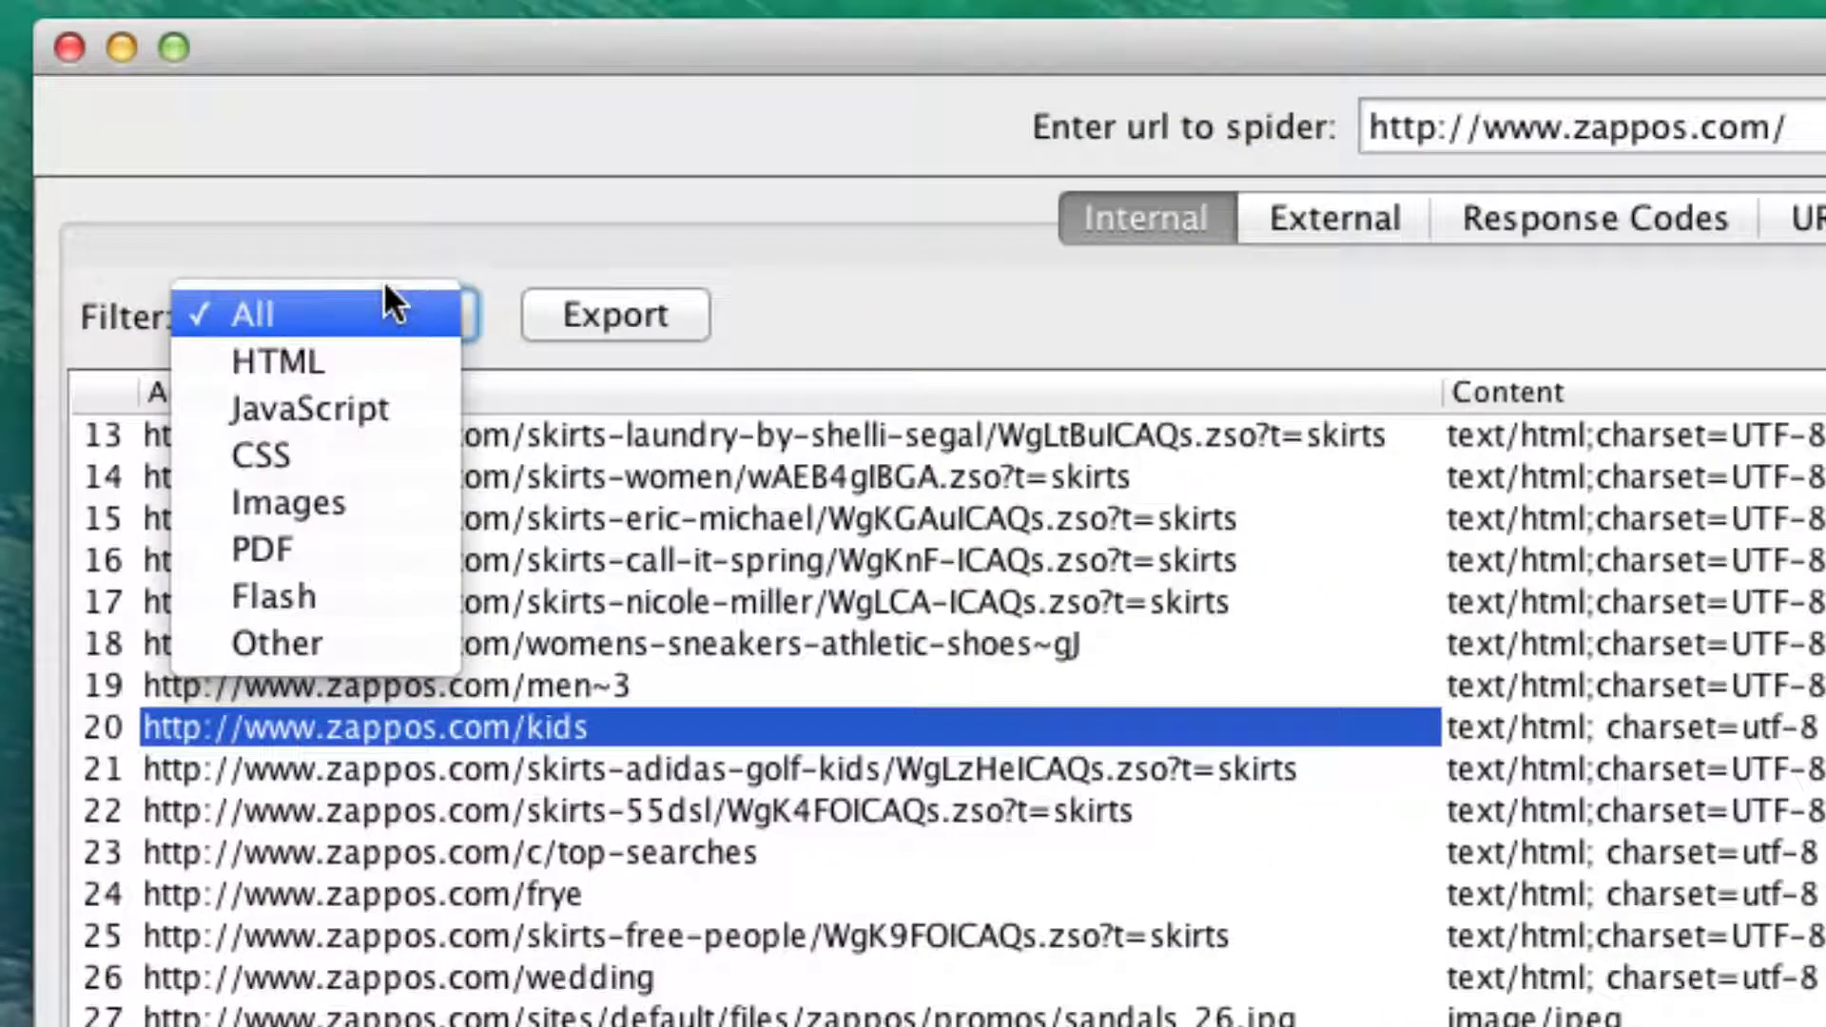
{"action": "left_click", "coordinate": [299, 351]}
{"action": "left_click", "coordinate": [257, 309]}
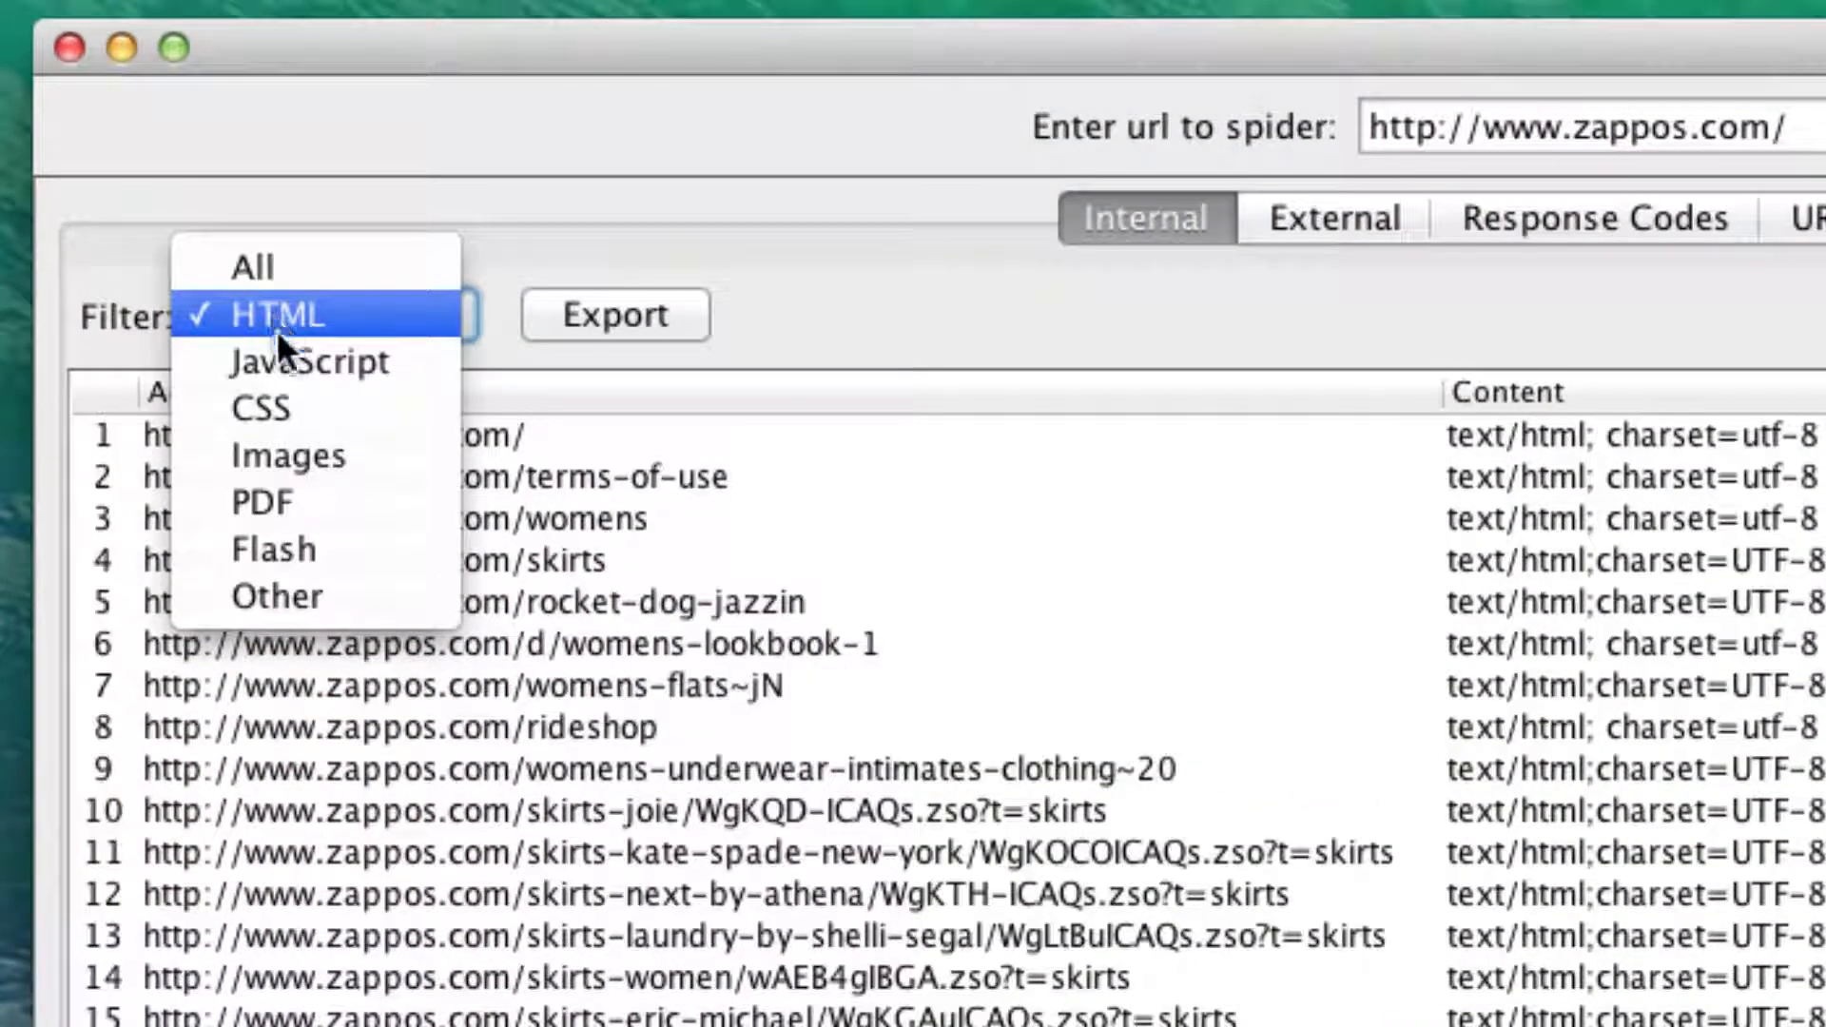
{"action": "left_click", "coordinate": [419, 409]}
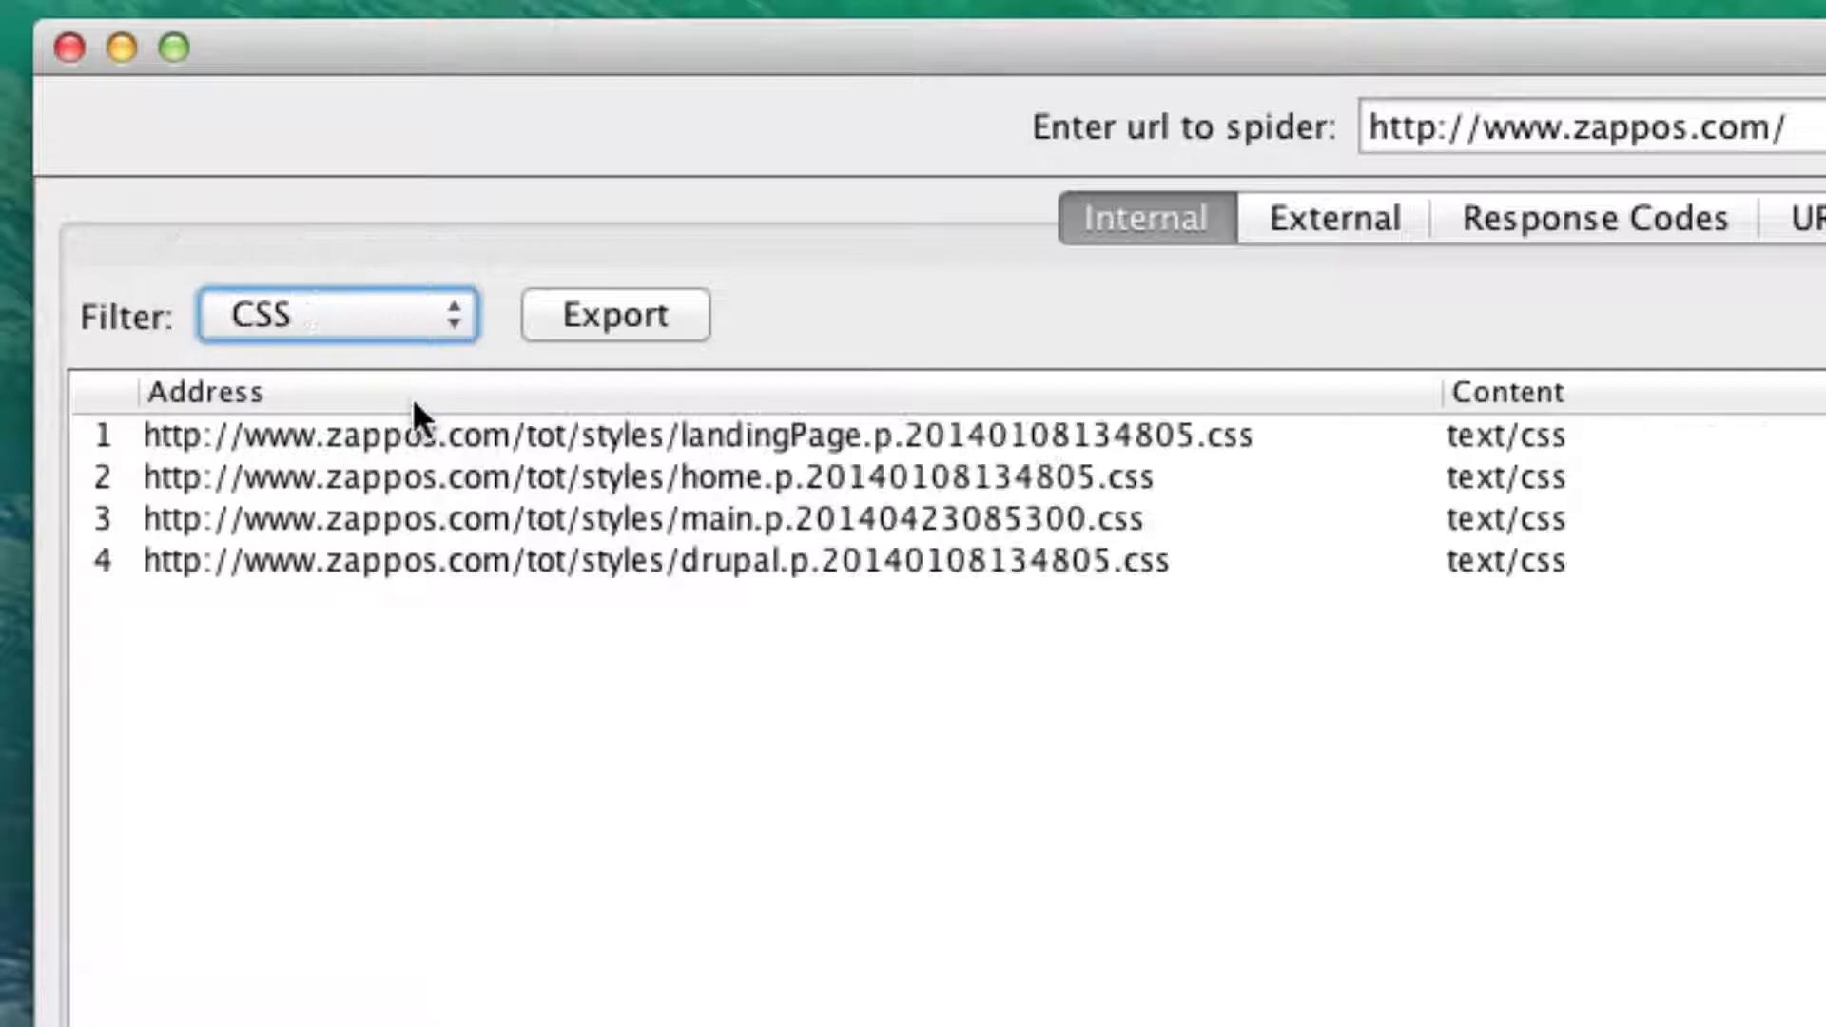
{"action": "left_click", "coordinate": [289, 315]}
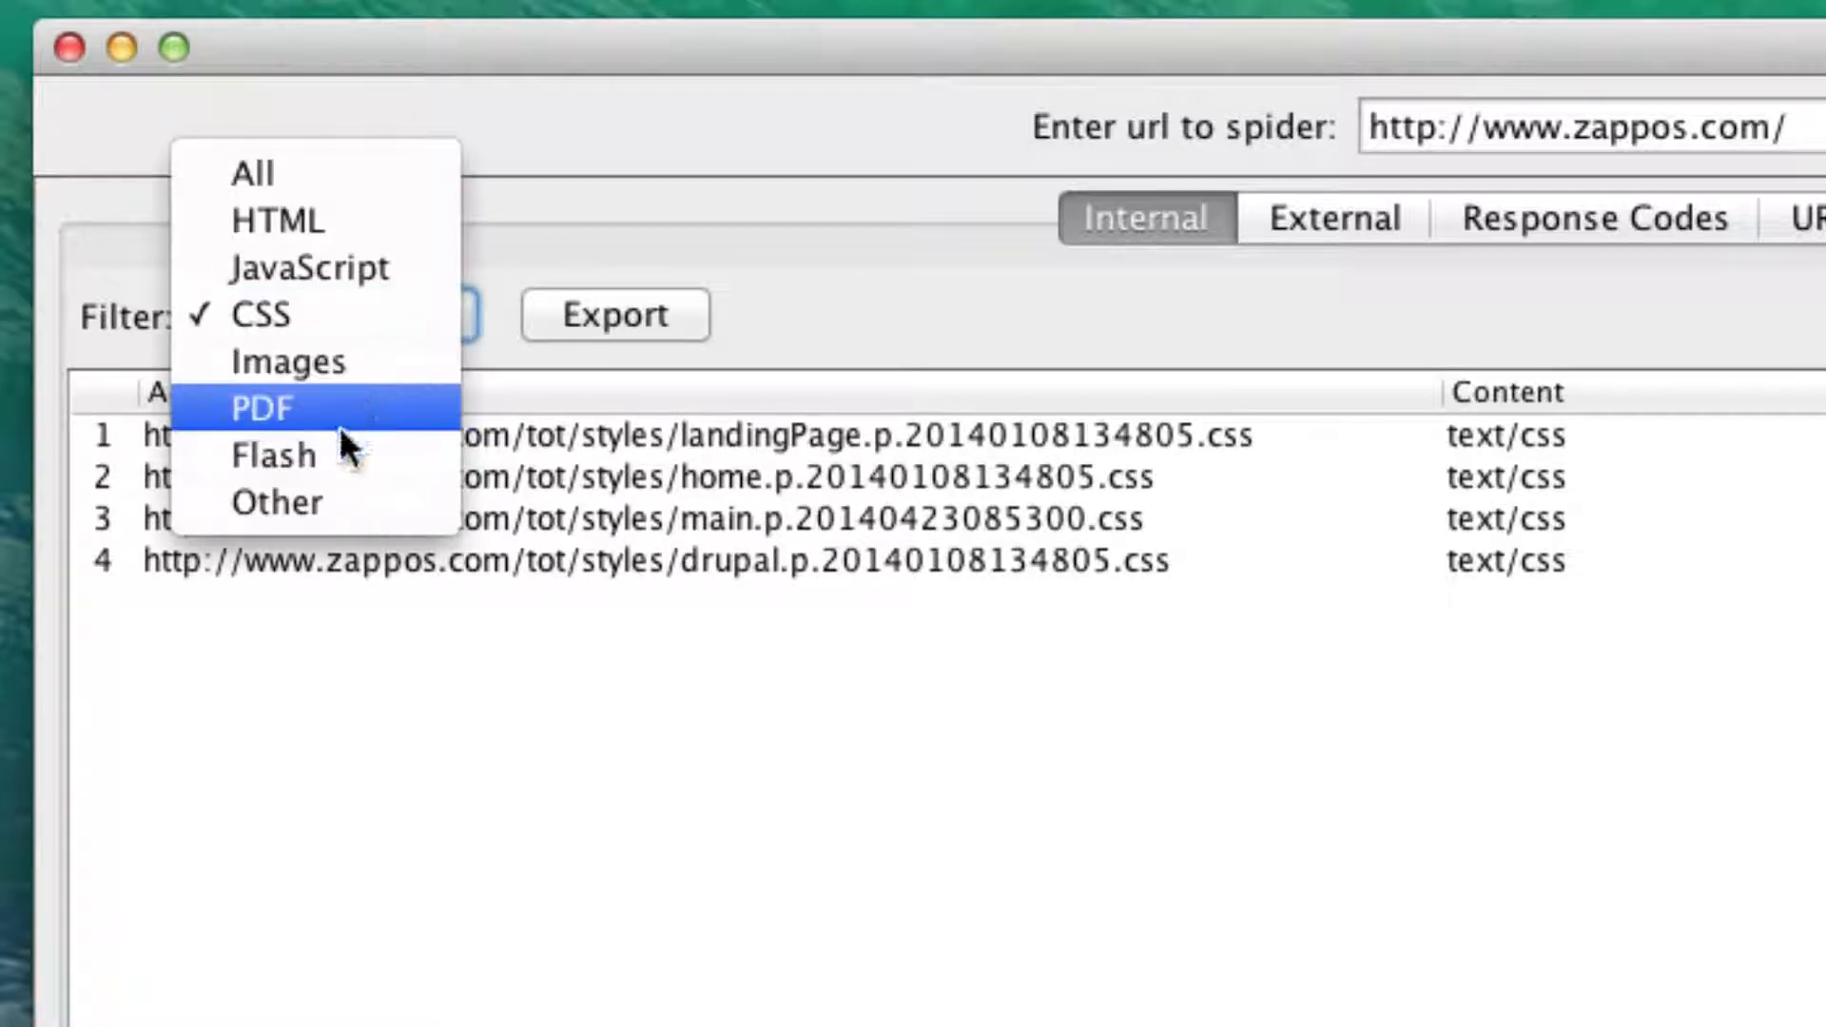
{"action": "left_click", "coordinate": [307, 225]}
- Return to the external URLs and look through their content types and statuses
{"action": "left_click", "coordinate": [1286, 210]}
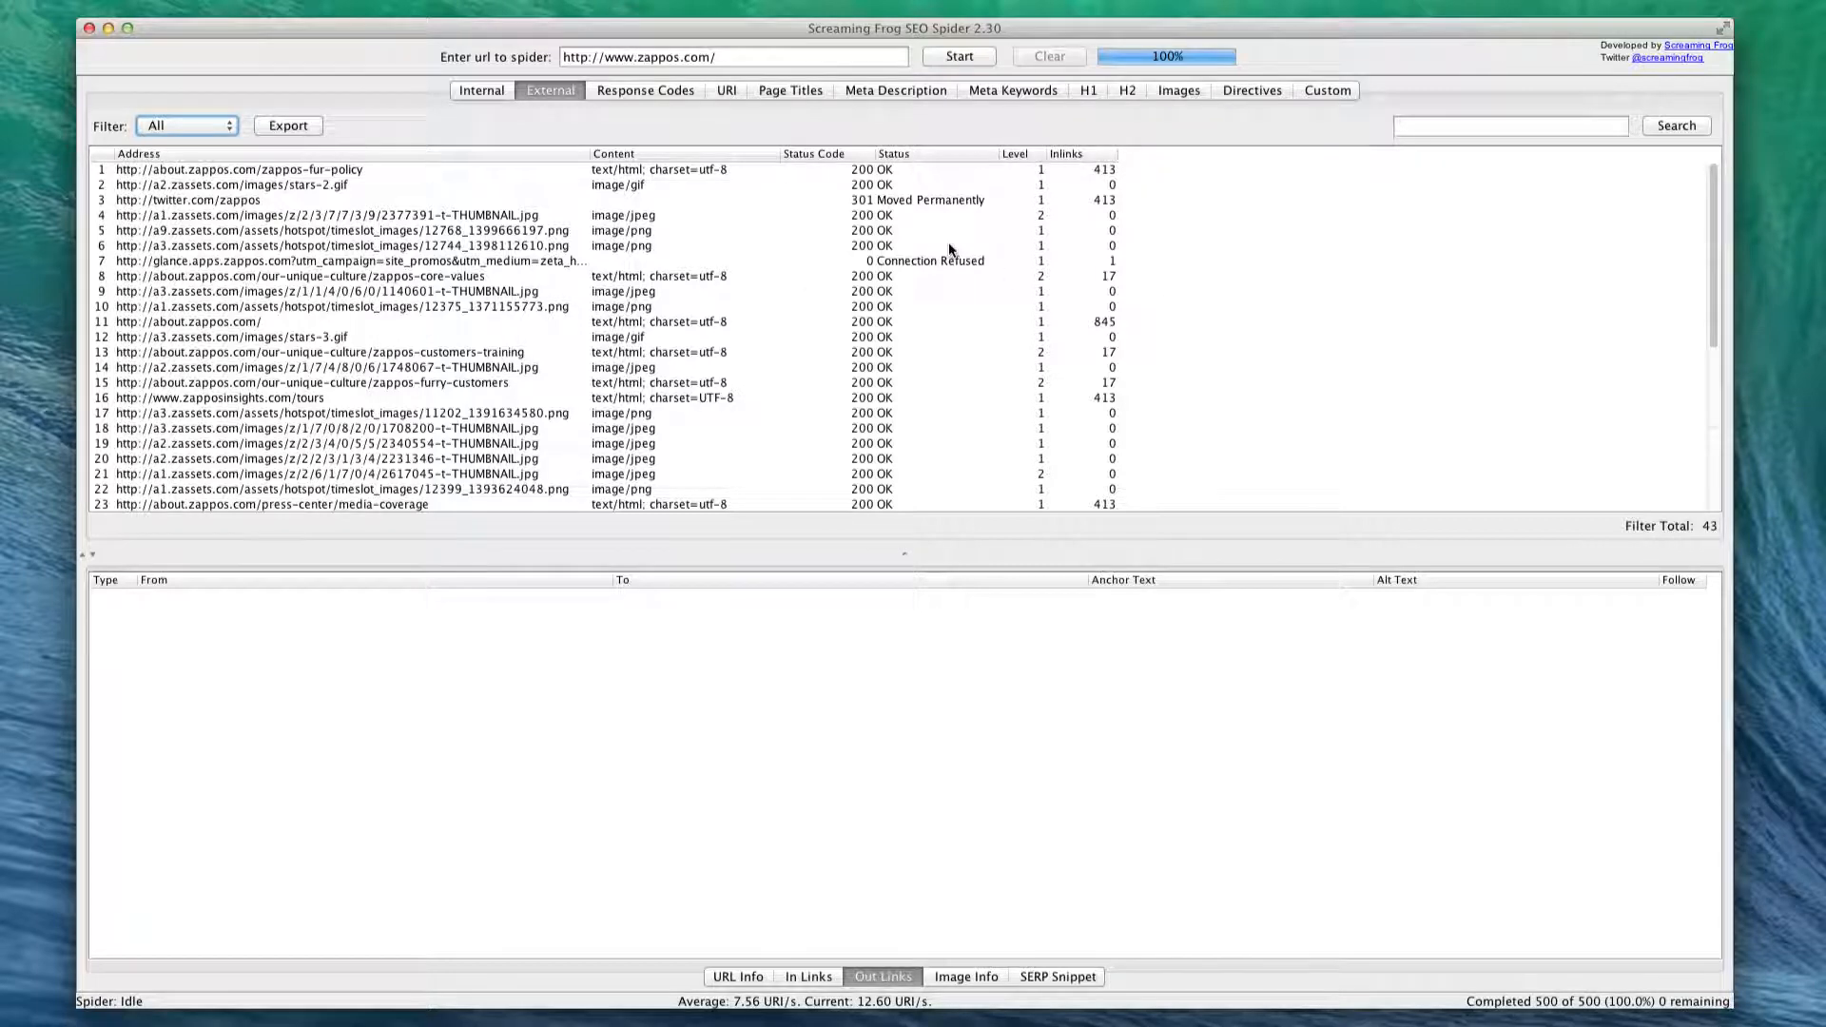
{"action": "scroll", "coordinate": [949, 242], "scroll_direction": "down", "scroll_amount": 5}
- Filter the response codes by Client Error (4xx), by Server Error (5xx), and back to Client Error (4xx)
{"action": "left_click", "coordinate": [632, 89]}
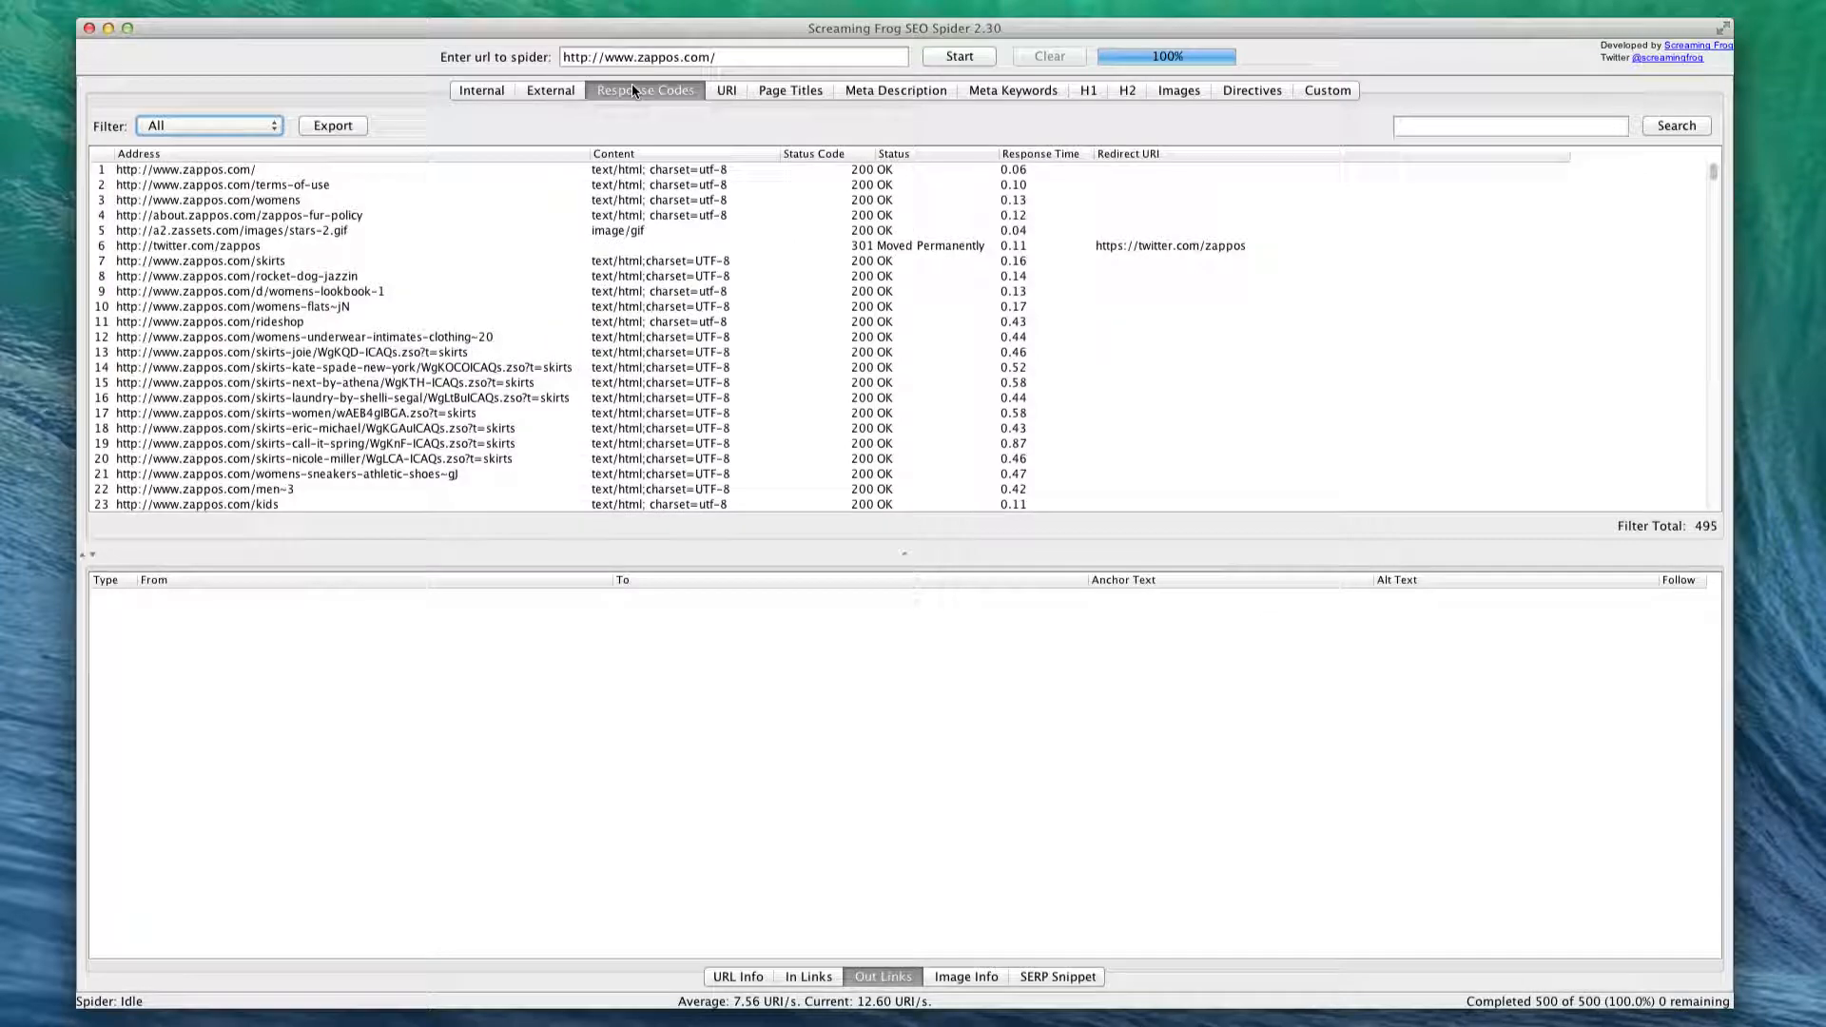
{"action": "left_click", "coordinate": [211, 126]}
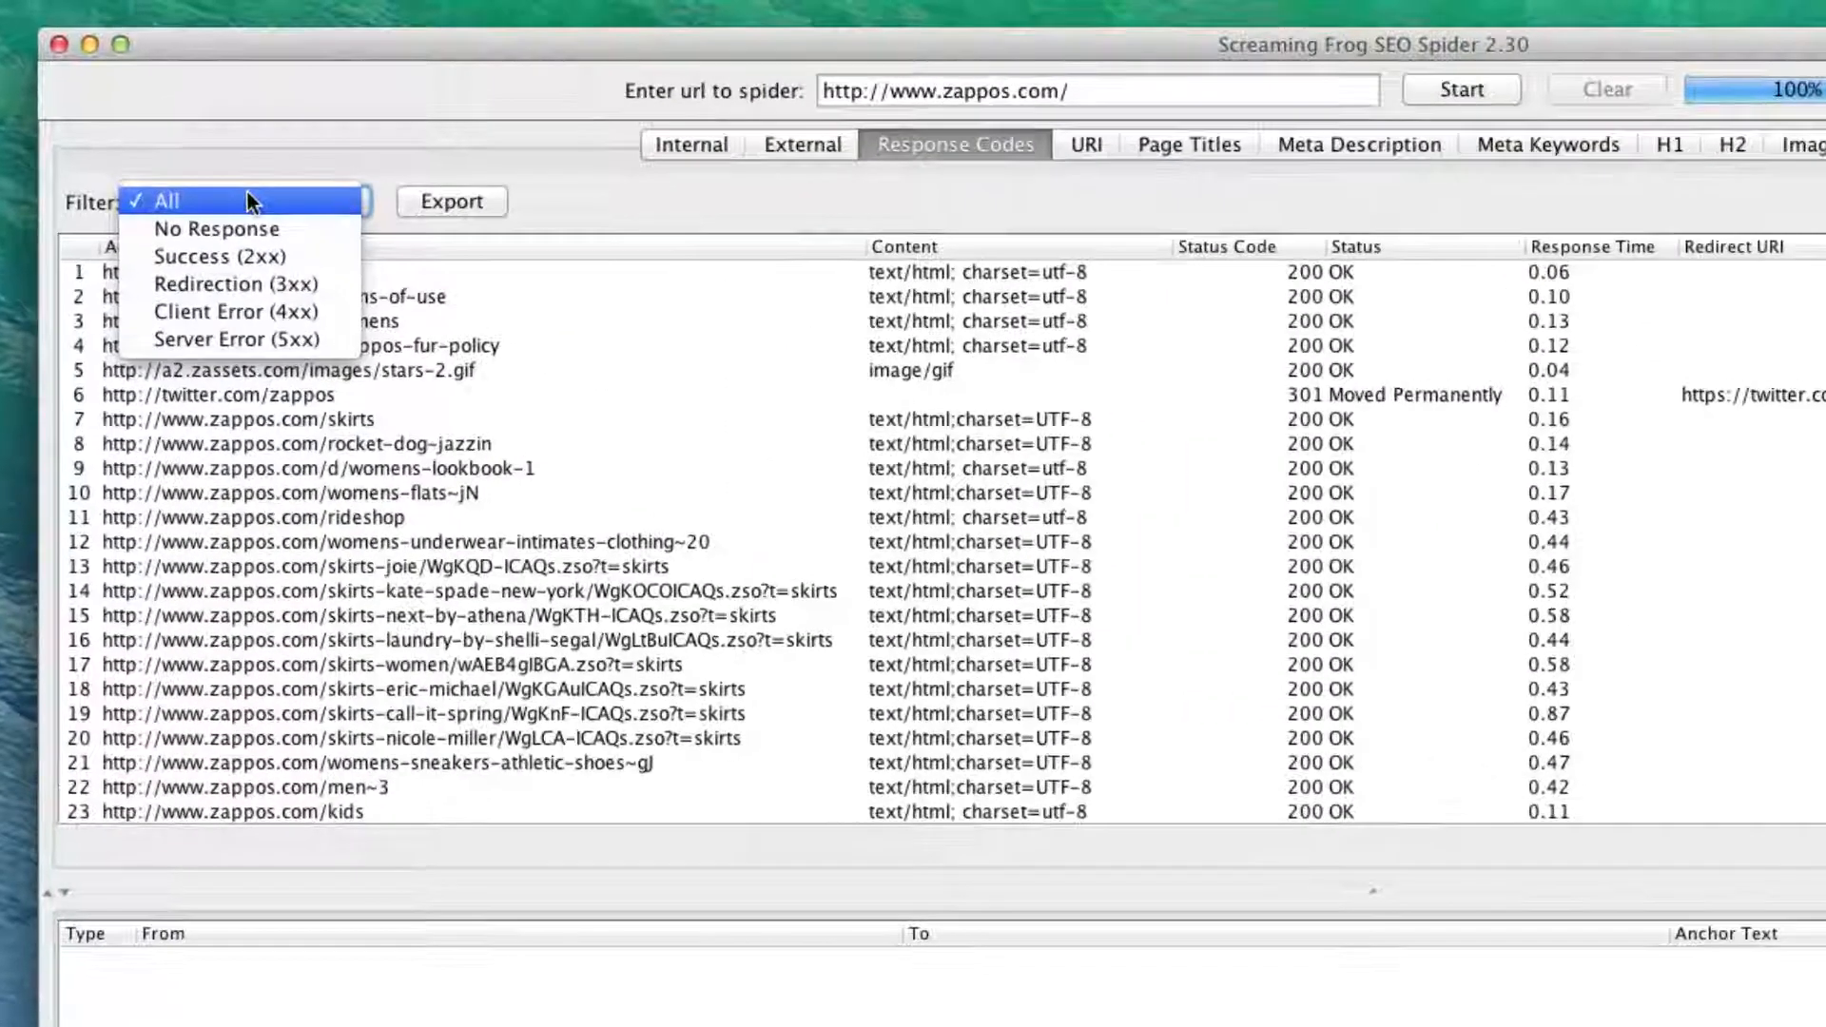
{"action": "left_click", "coordinate": [245, 312]}
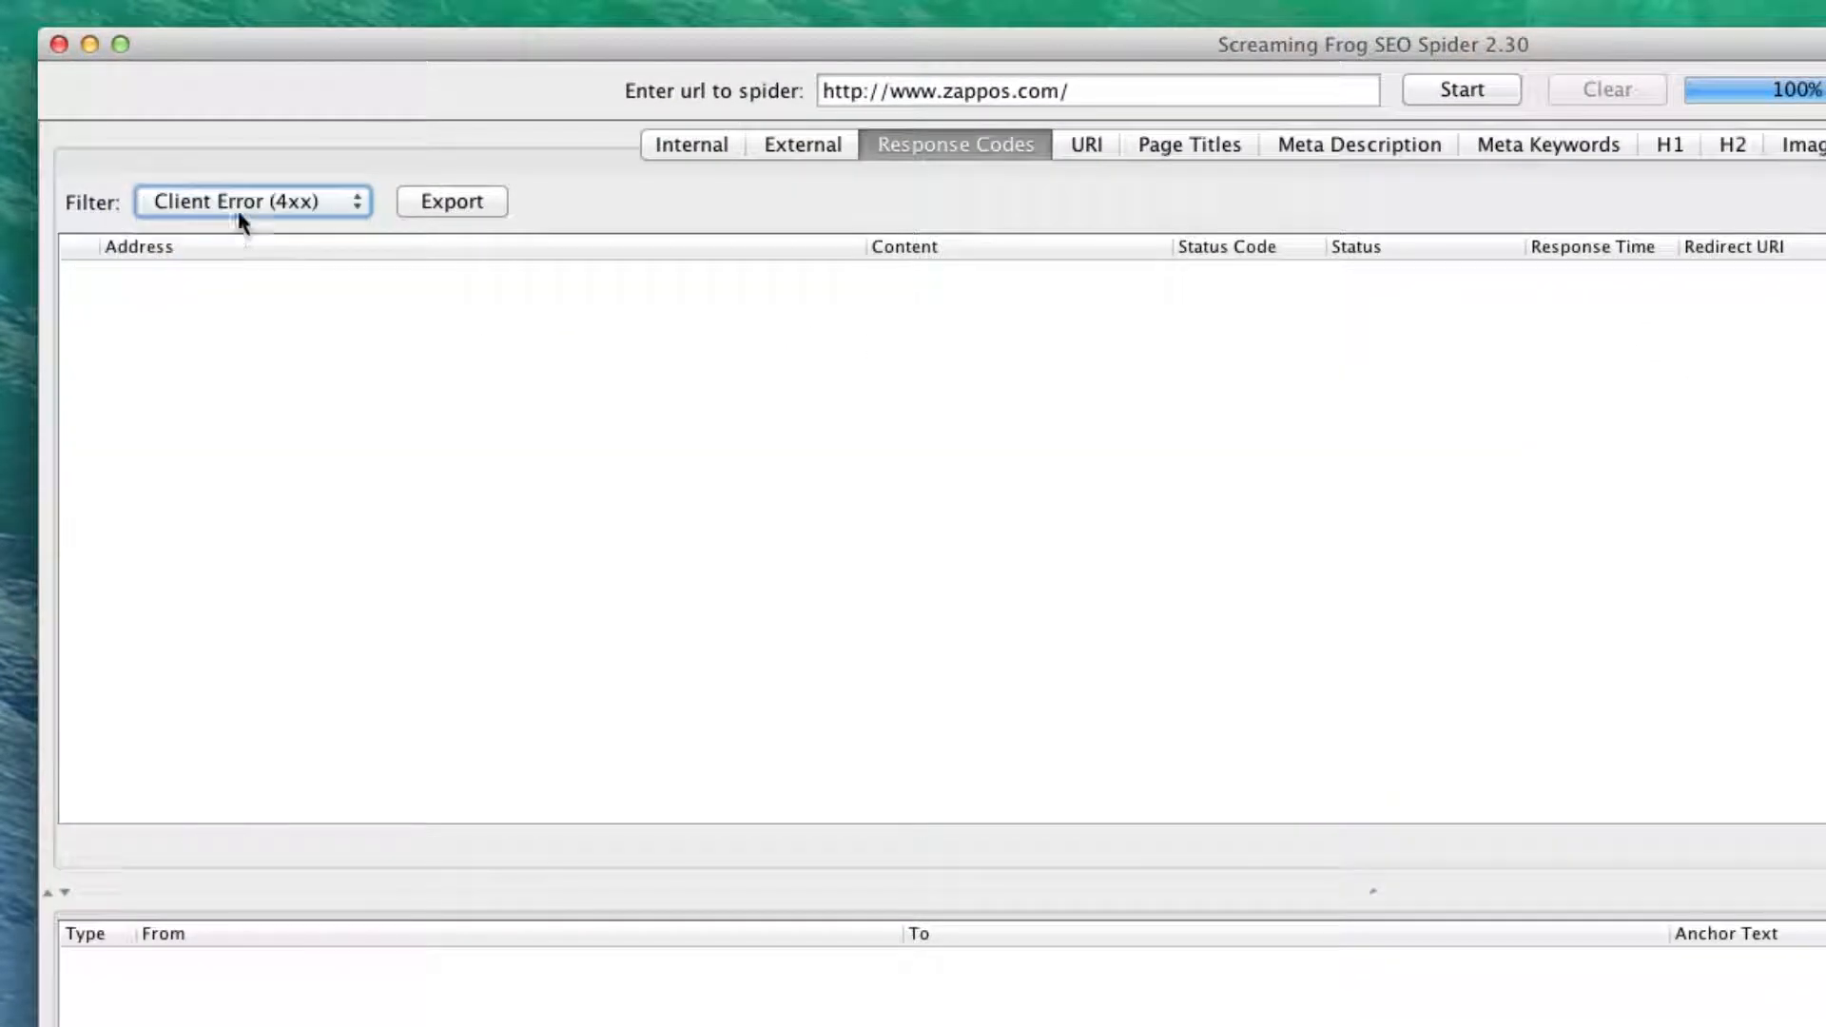
{"action": "left_click", "coordinate": [238, 211]}
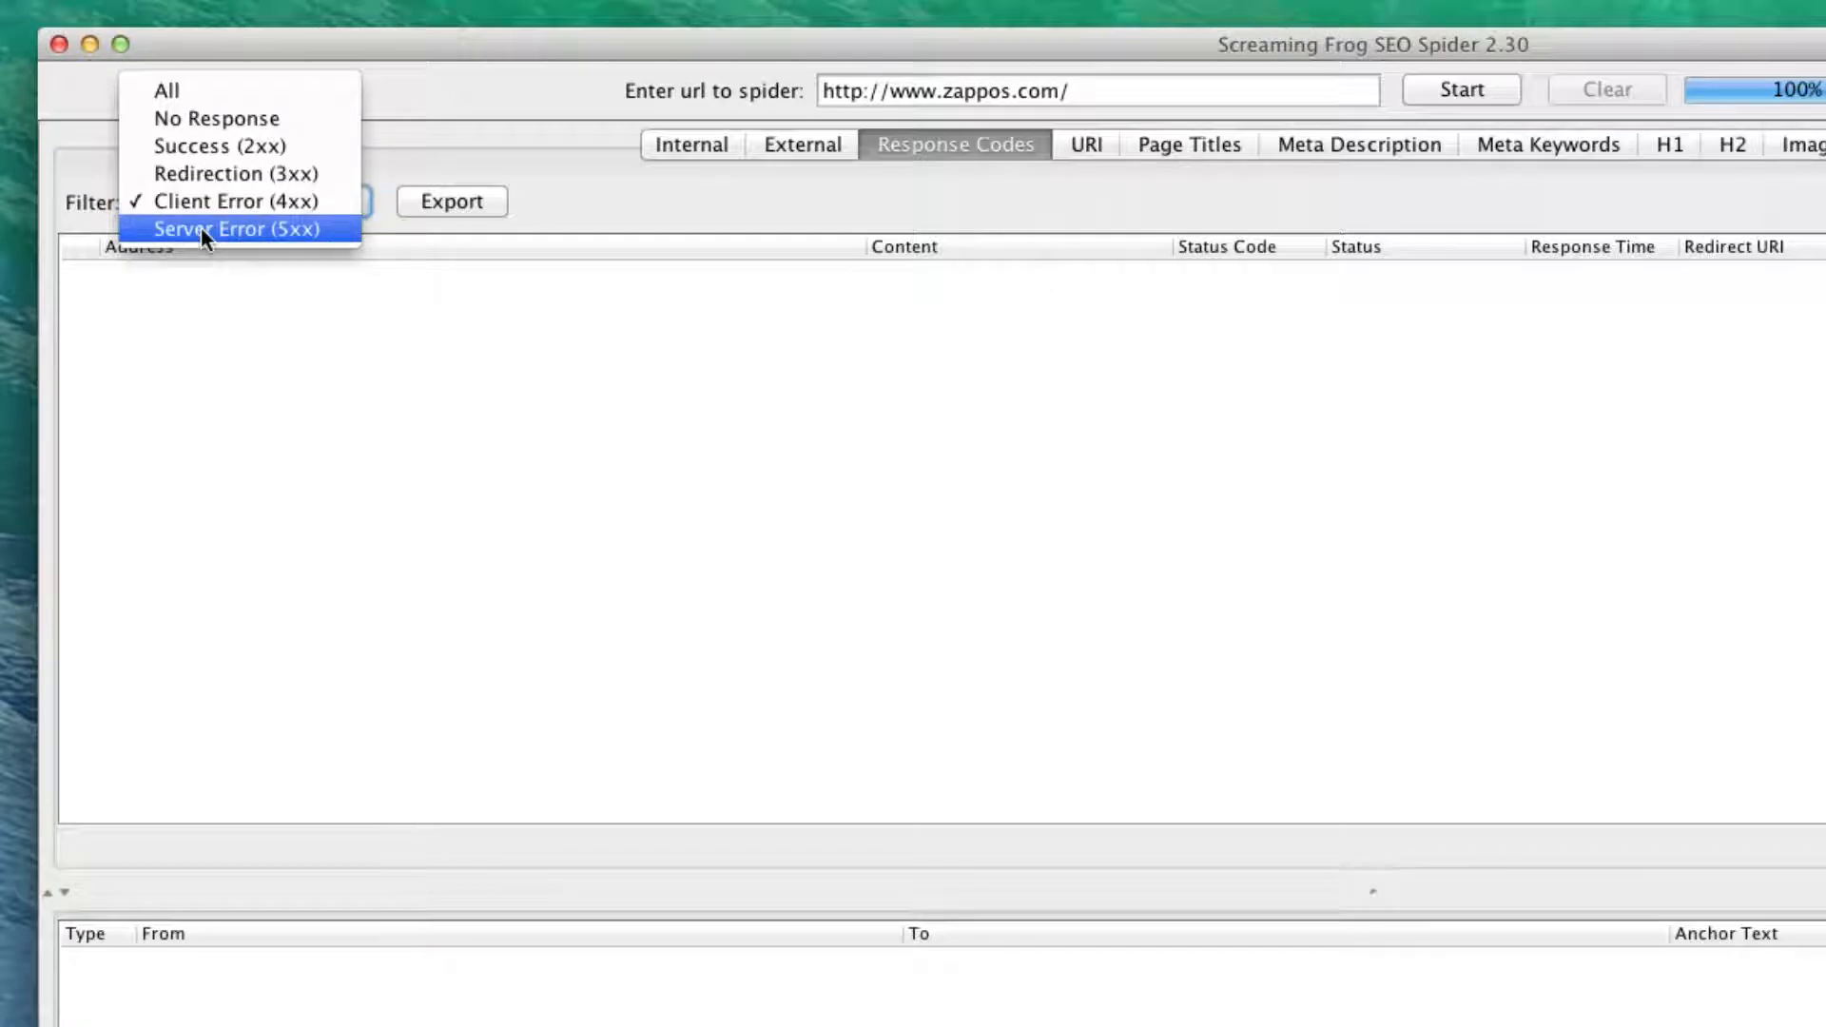
{"action": "left_click", "coordinate": [203, 228]}
{"action": "left_click", "coordinate": [248, 202]}
{"action": "left_click", "coordinate": [185, 180]}
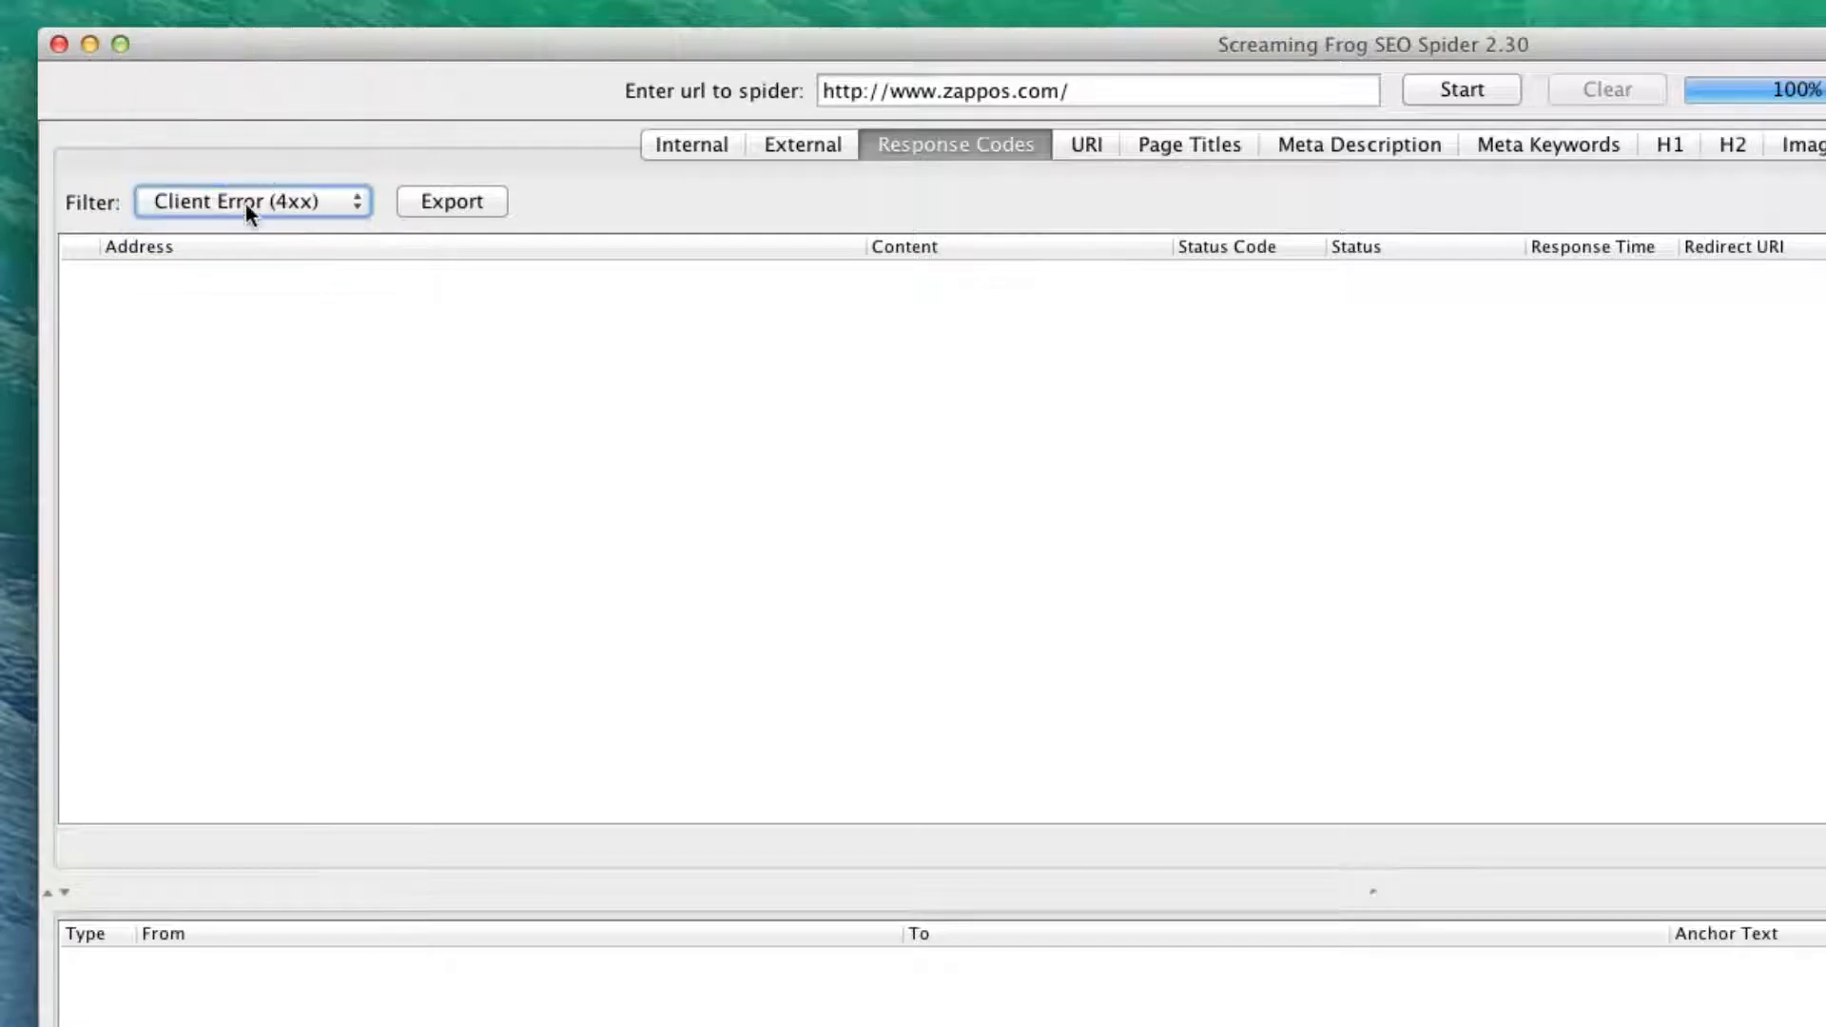
- Filter the URIs by Non ASCII Characters, then by Underscores
{"action": "left_click", "coordinate": [245, 203]}
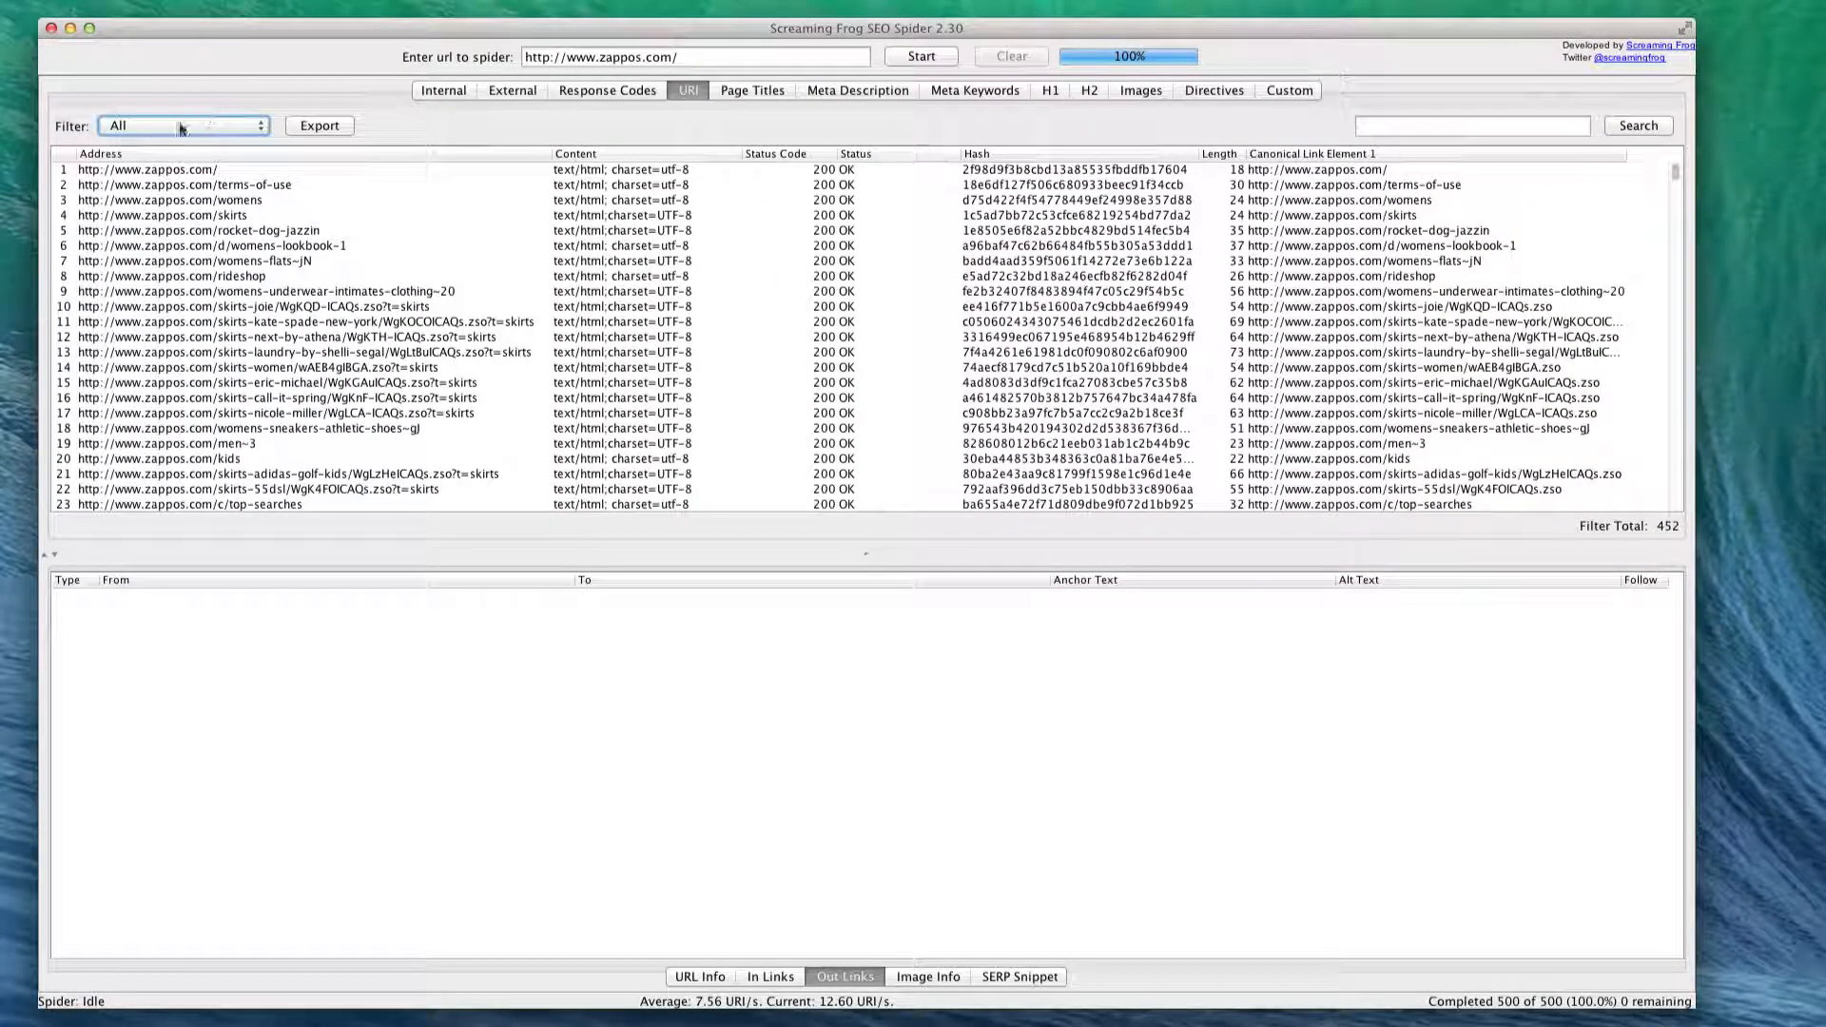
{"action": "left_click", "coordinate": [181, 129]}
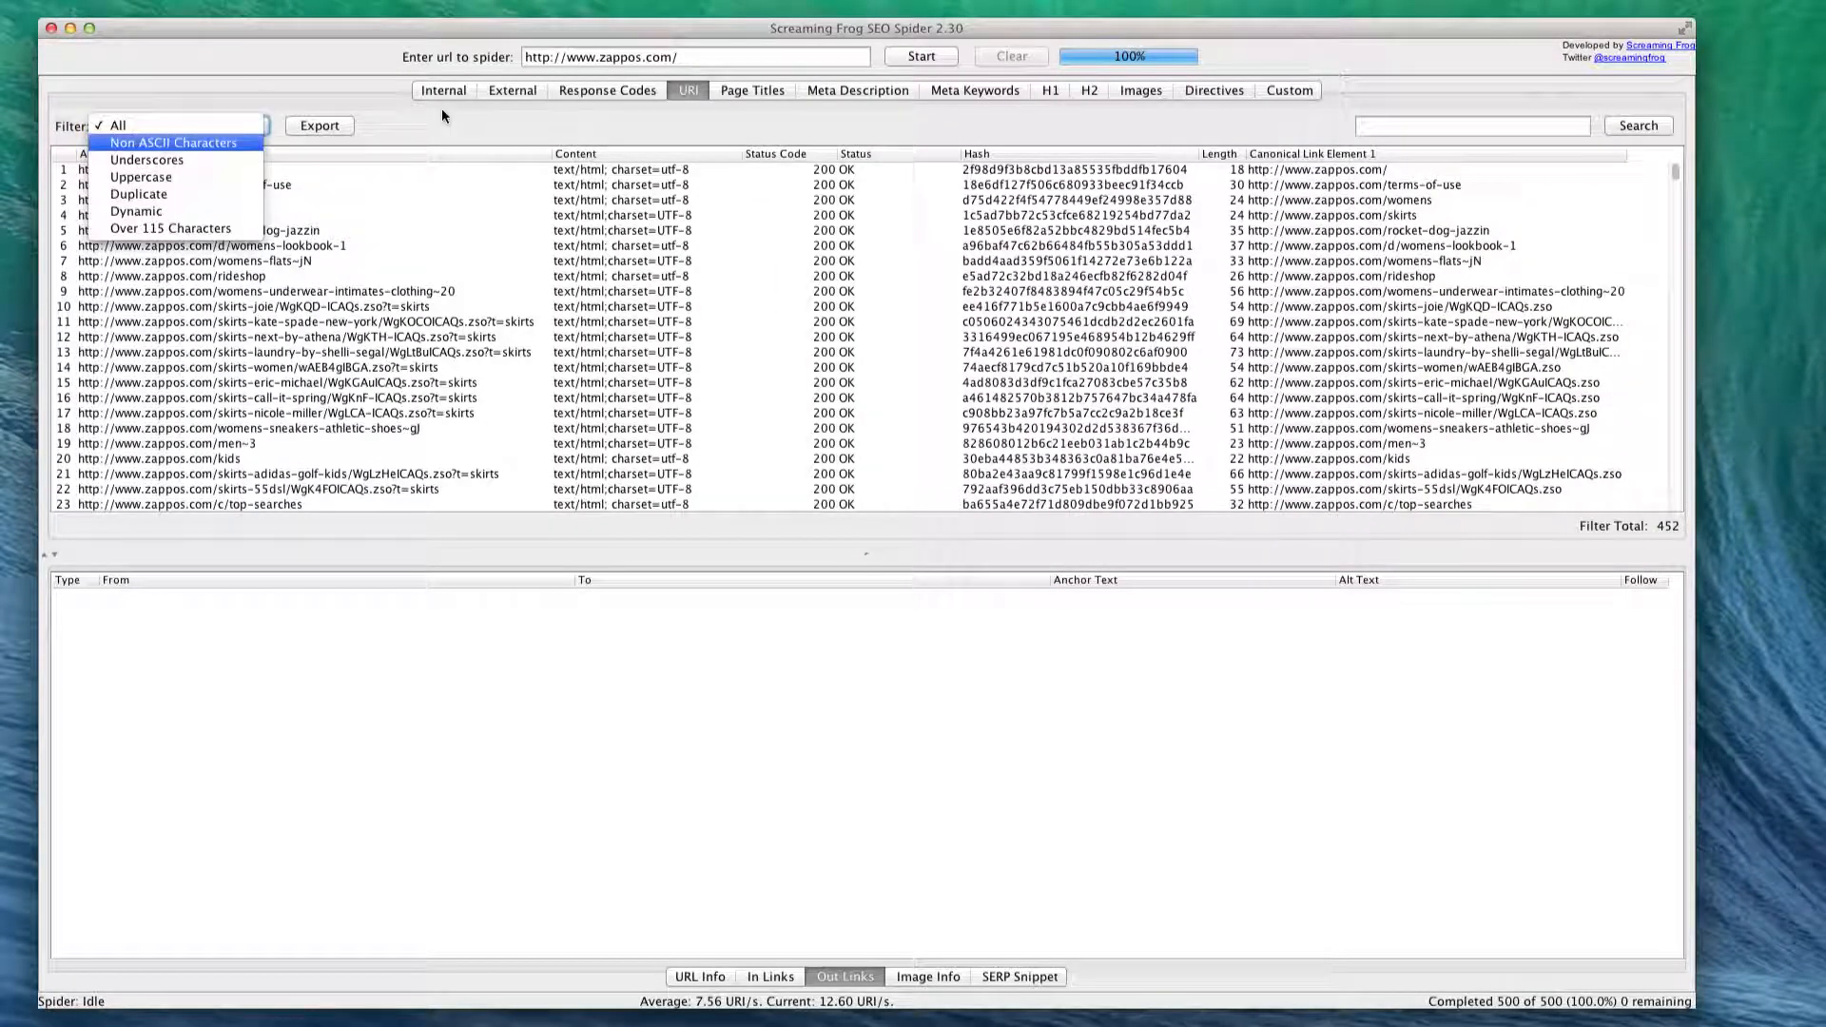
{"action": "left_click", "coordinate": [384, 124]}
{"action": "left_click", "coordinate": [186, 131]}
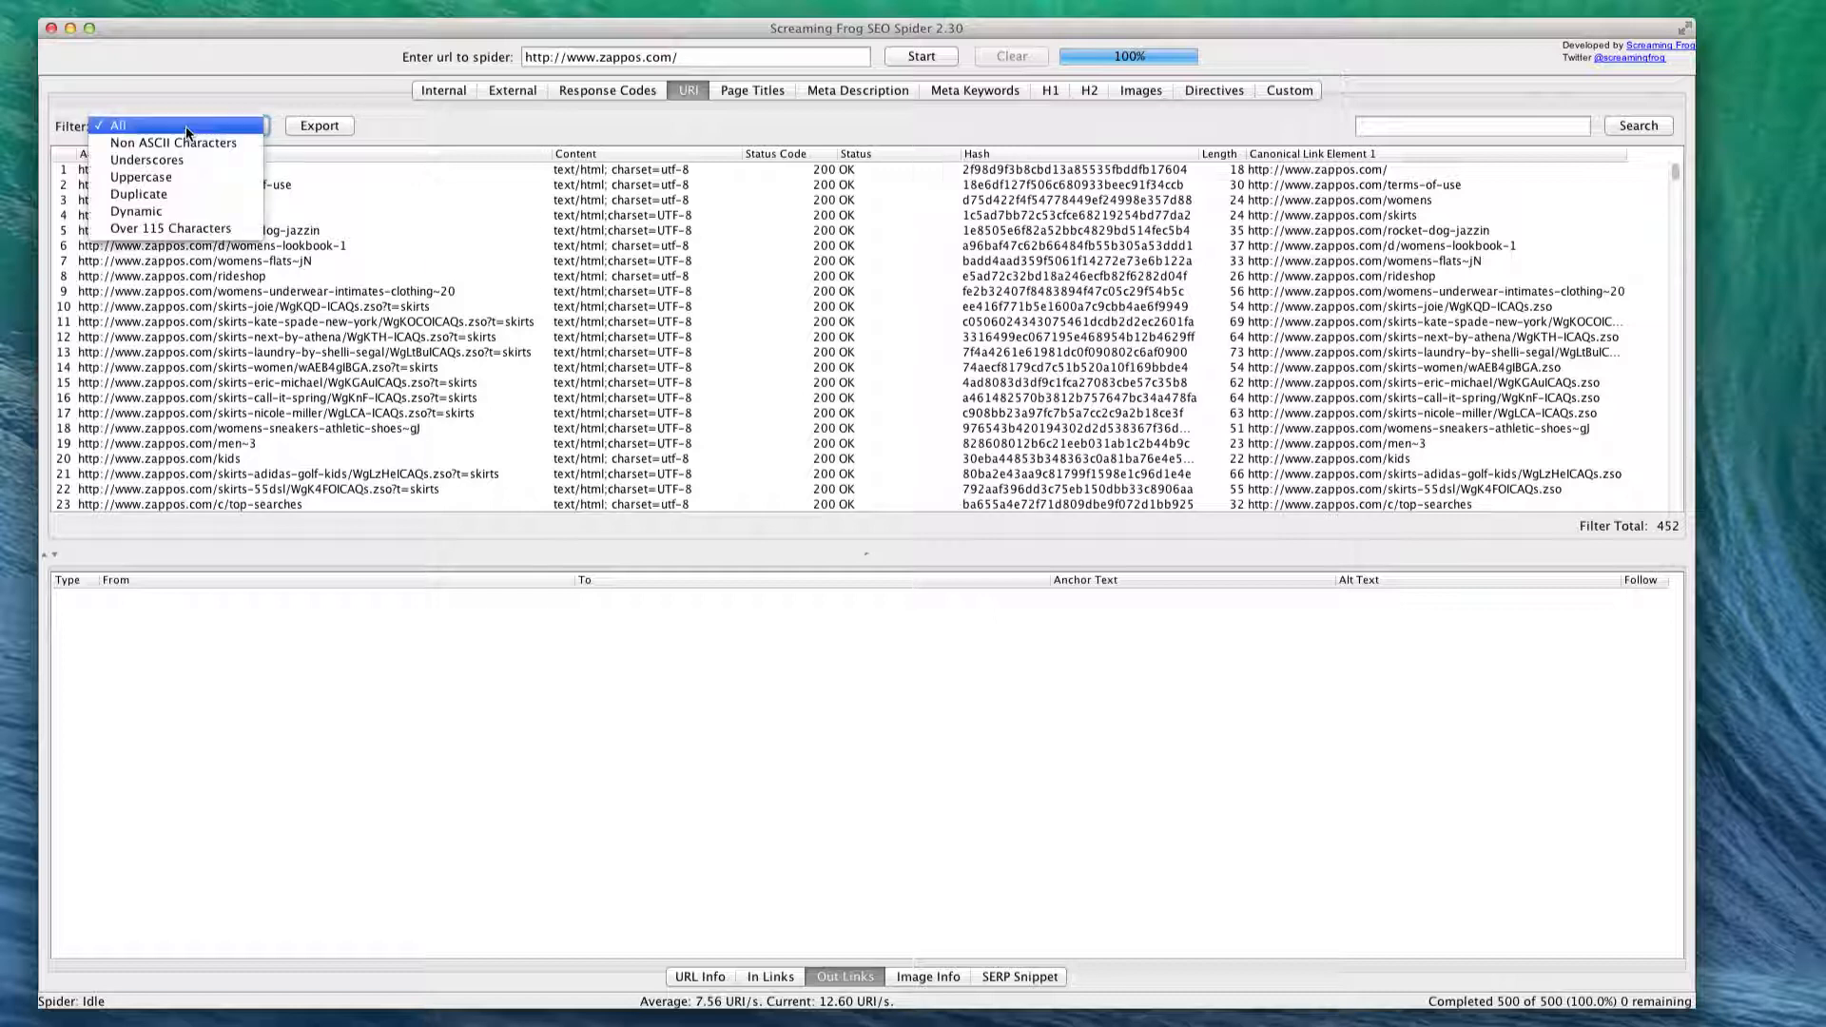
{"action": "left_click", "coordinate": [188, 142]}
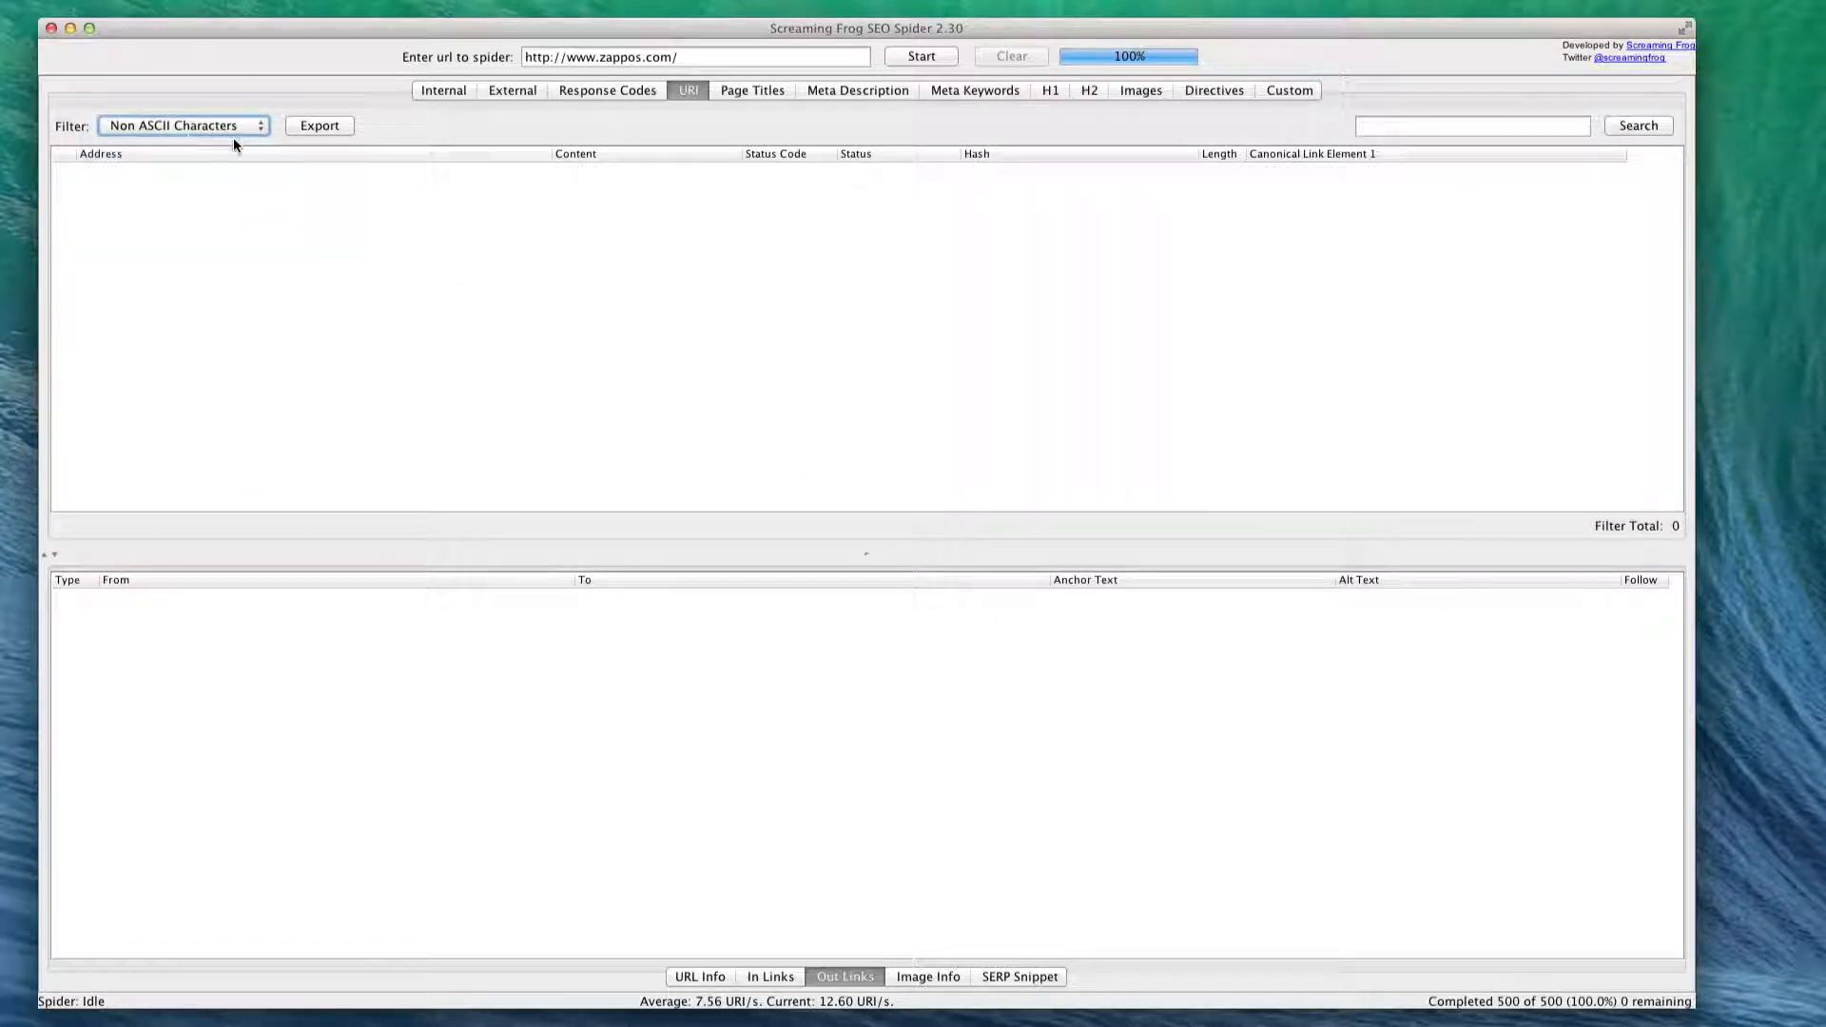
{"action": "left_click", "coordinate": [194, 134]}
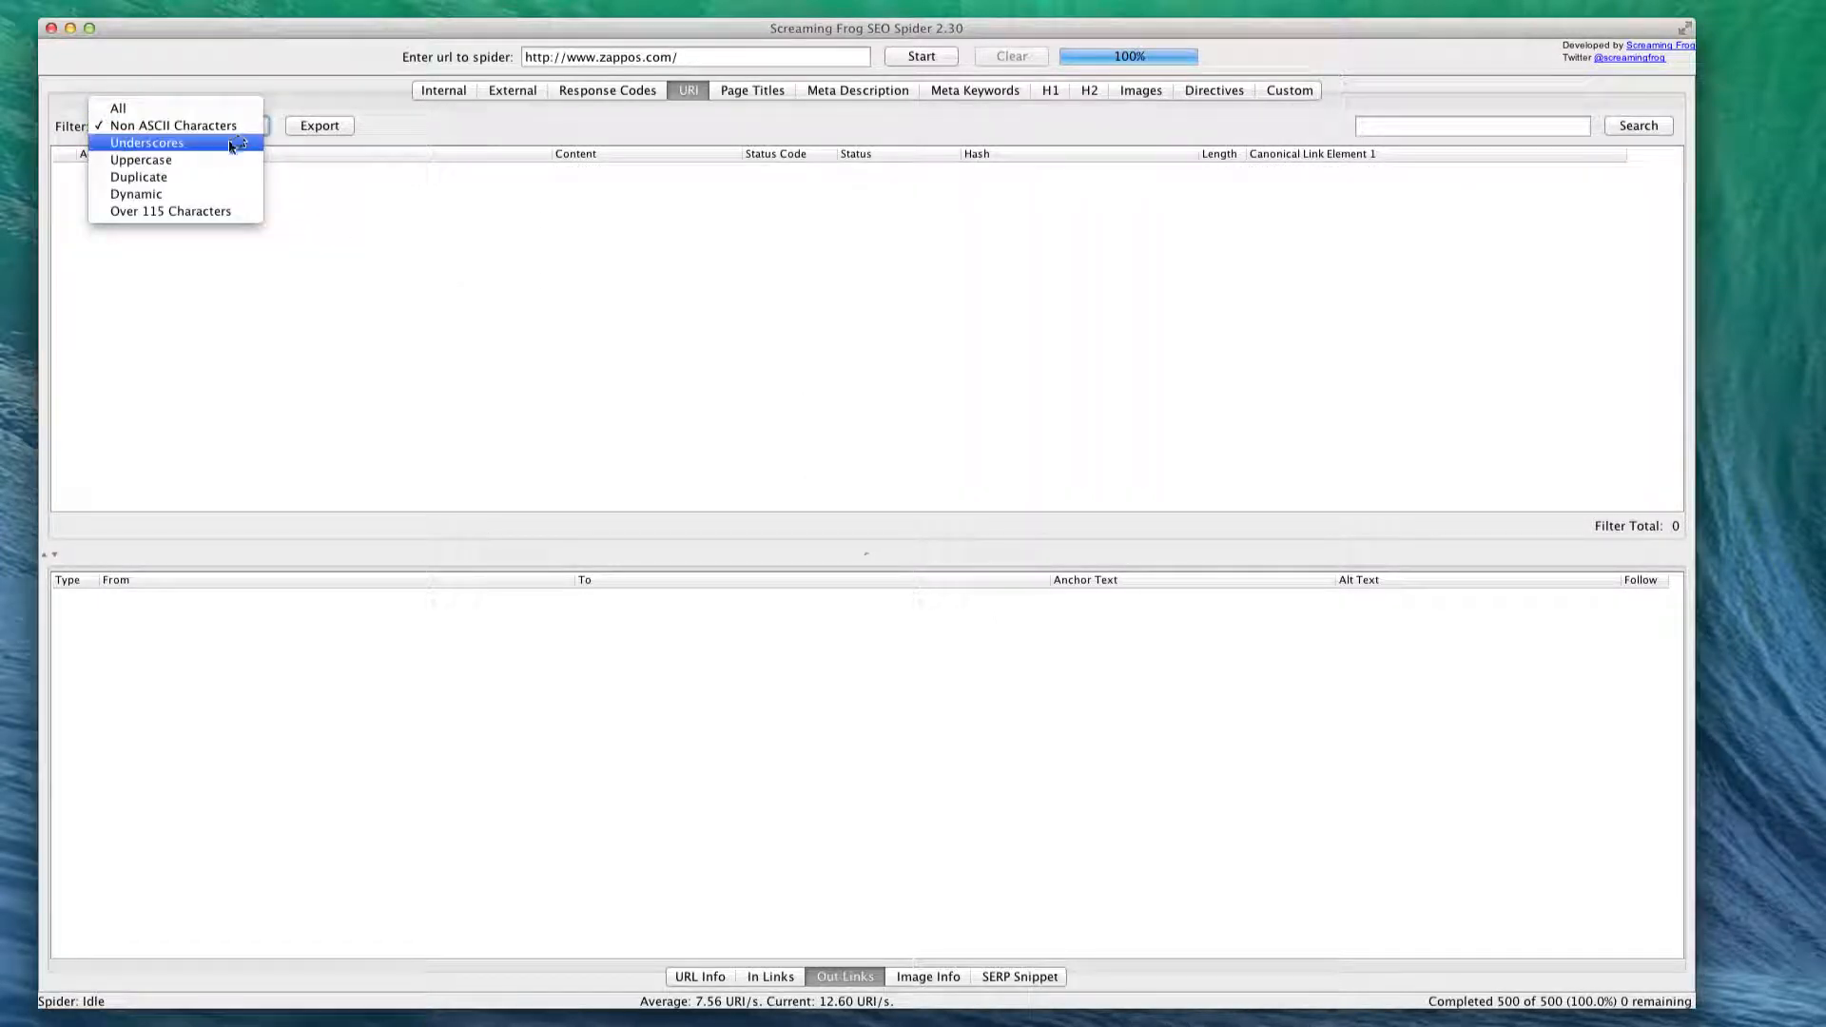
{"action": "left_click", "coordinate": [177, 140]}
- Filter the URIs by Duplicate, then by Over 115 Characters
{"action": "left_click", "coordinate": [175, 130]}
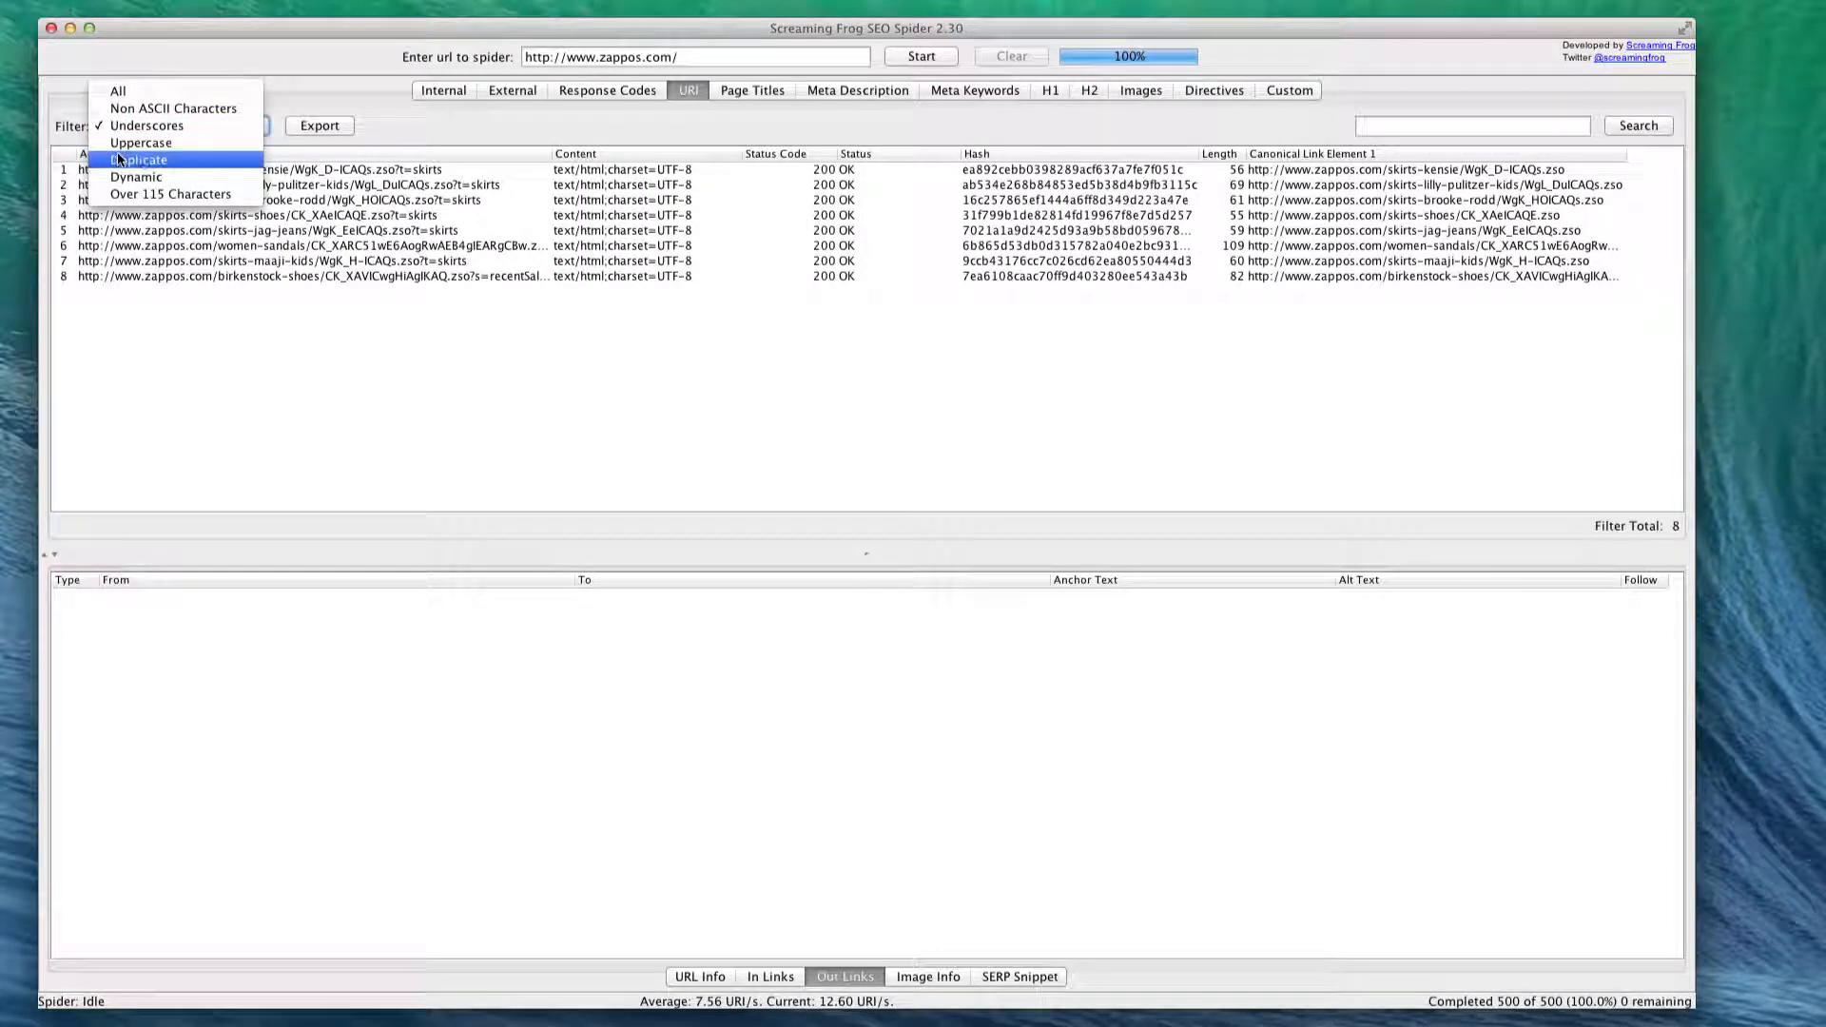
{"action": "left_click", "coordinate": [122, 160]}
{"action": "left_click", "coordinate": [162, 127]}
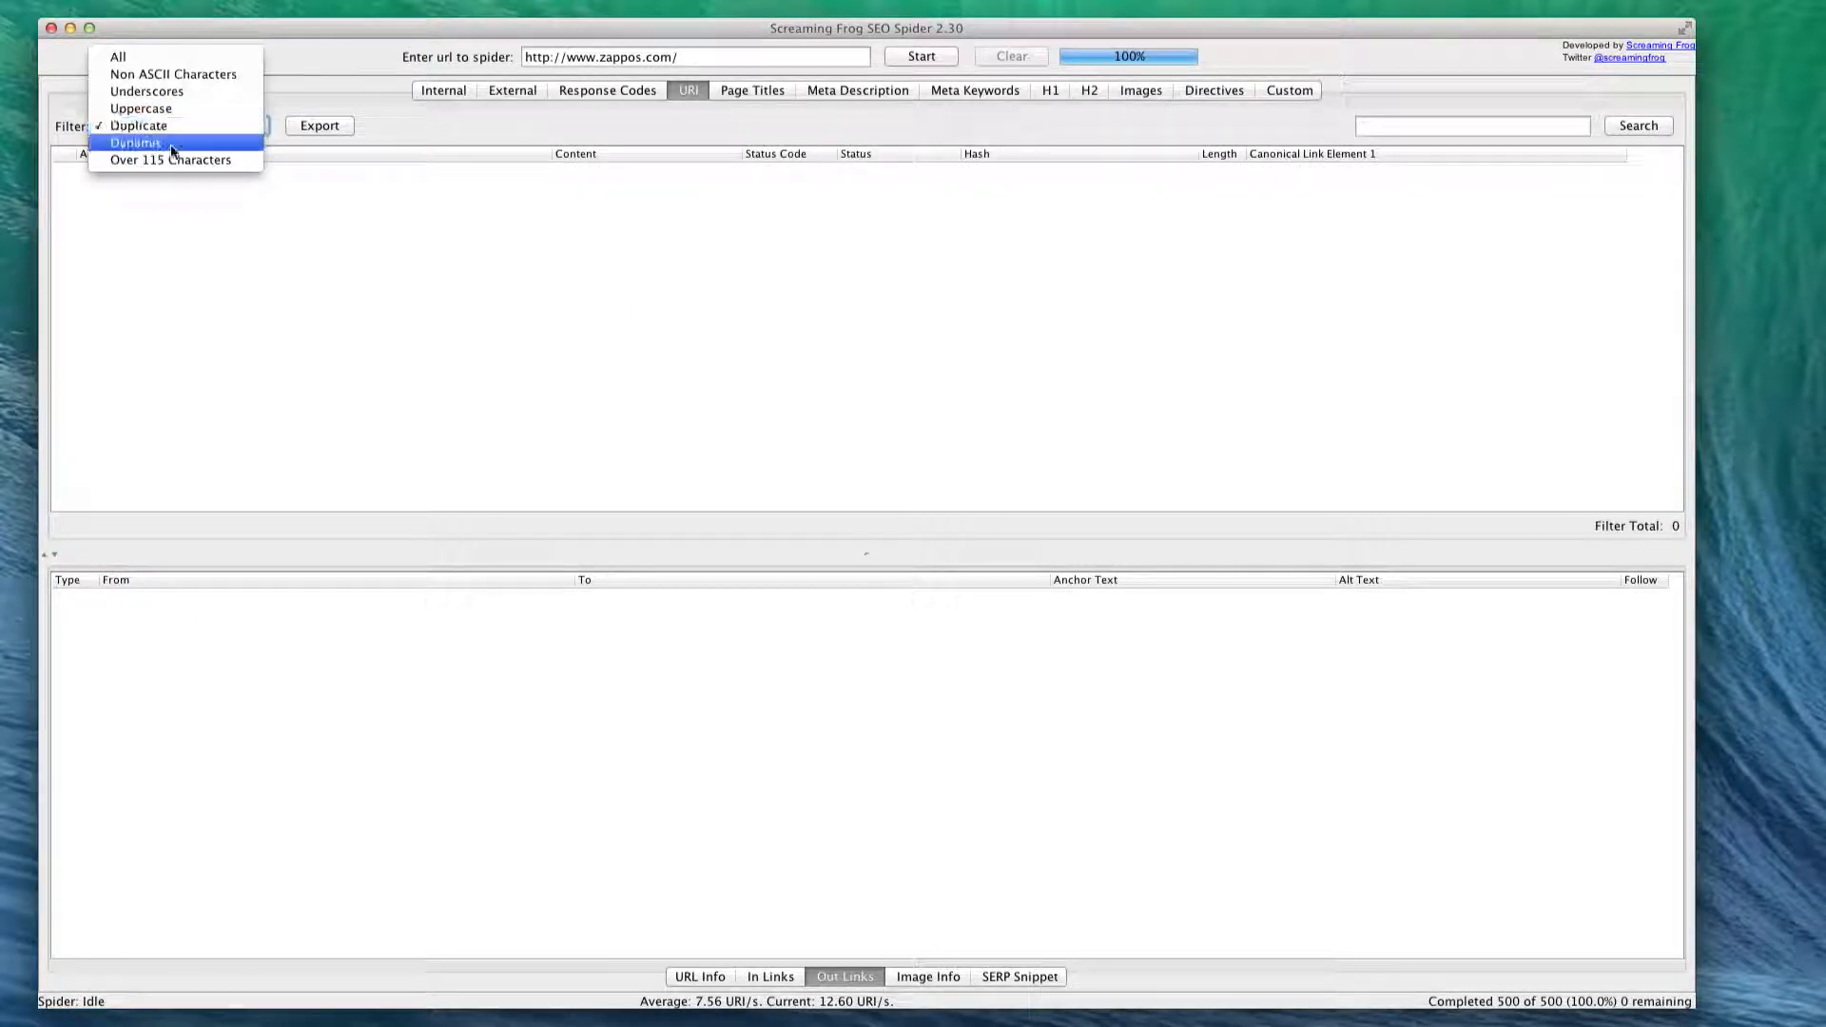
{"action": "left_click", "coordinate": [187, 162]}
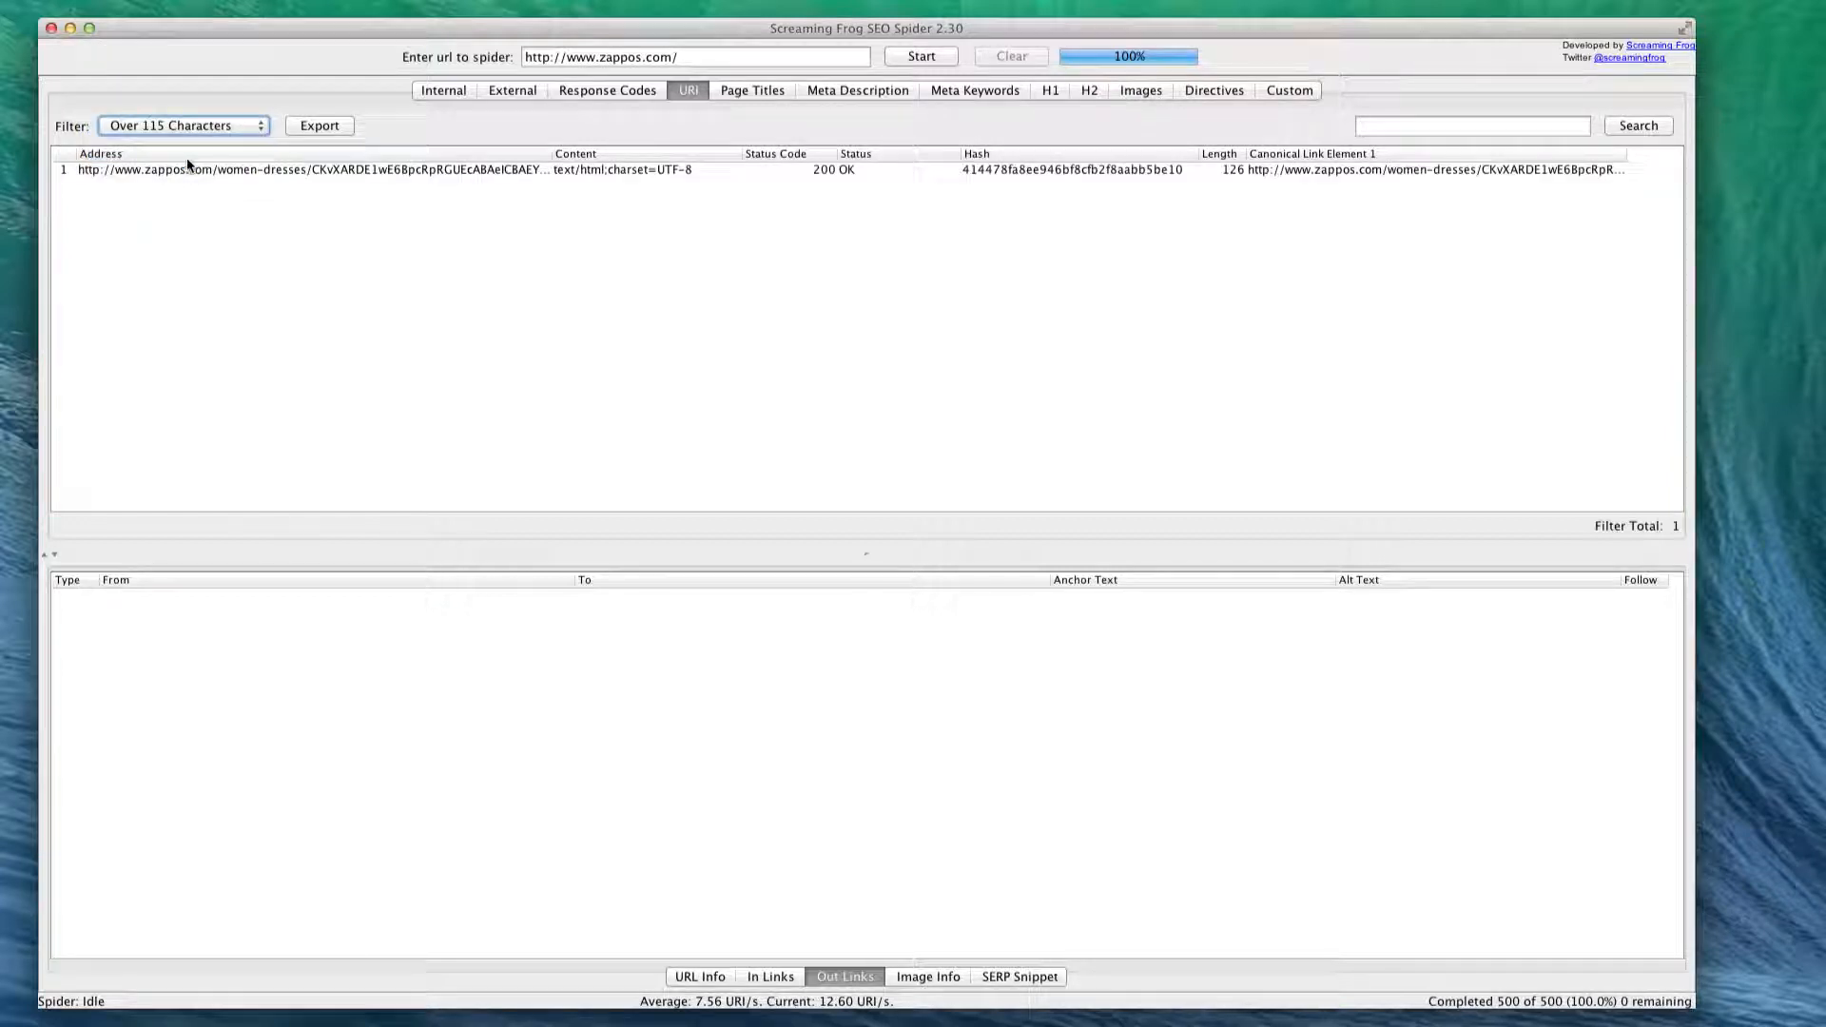
{"action": "left_click_drag", "start_coordinate": [552, 154], "coordinate": [463, 156]}
- Filter the page titles by Over 65 Characters and widen the Title 1 column to read the VIONIC with Orthaheel Technology Josephine title in full
{"action": "left_click", "coordinate": [735, 90]}
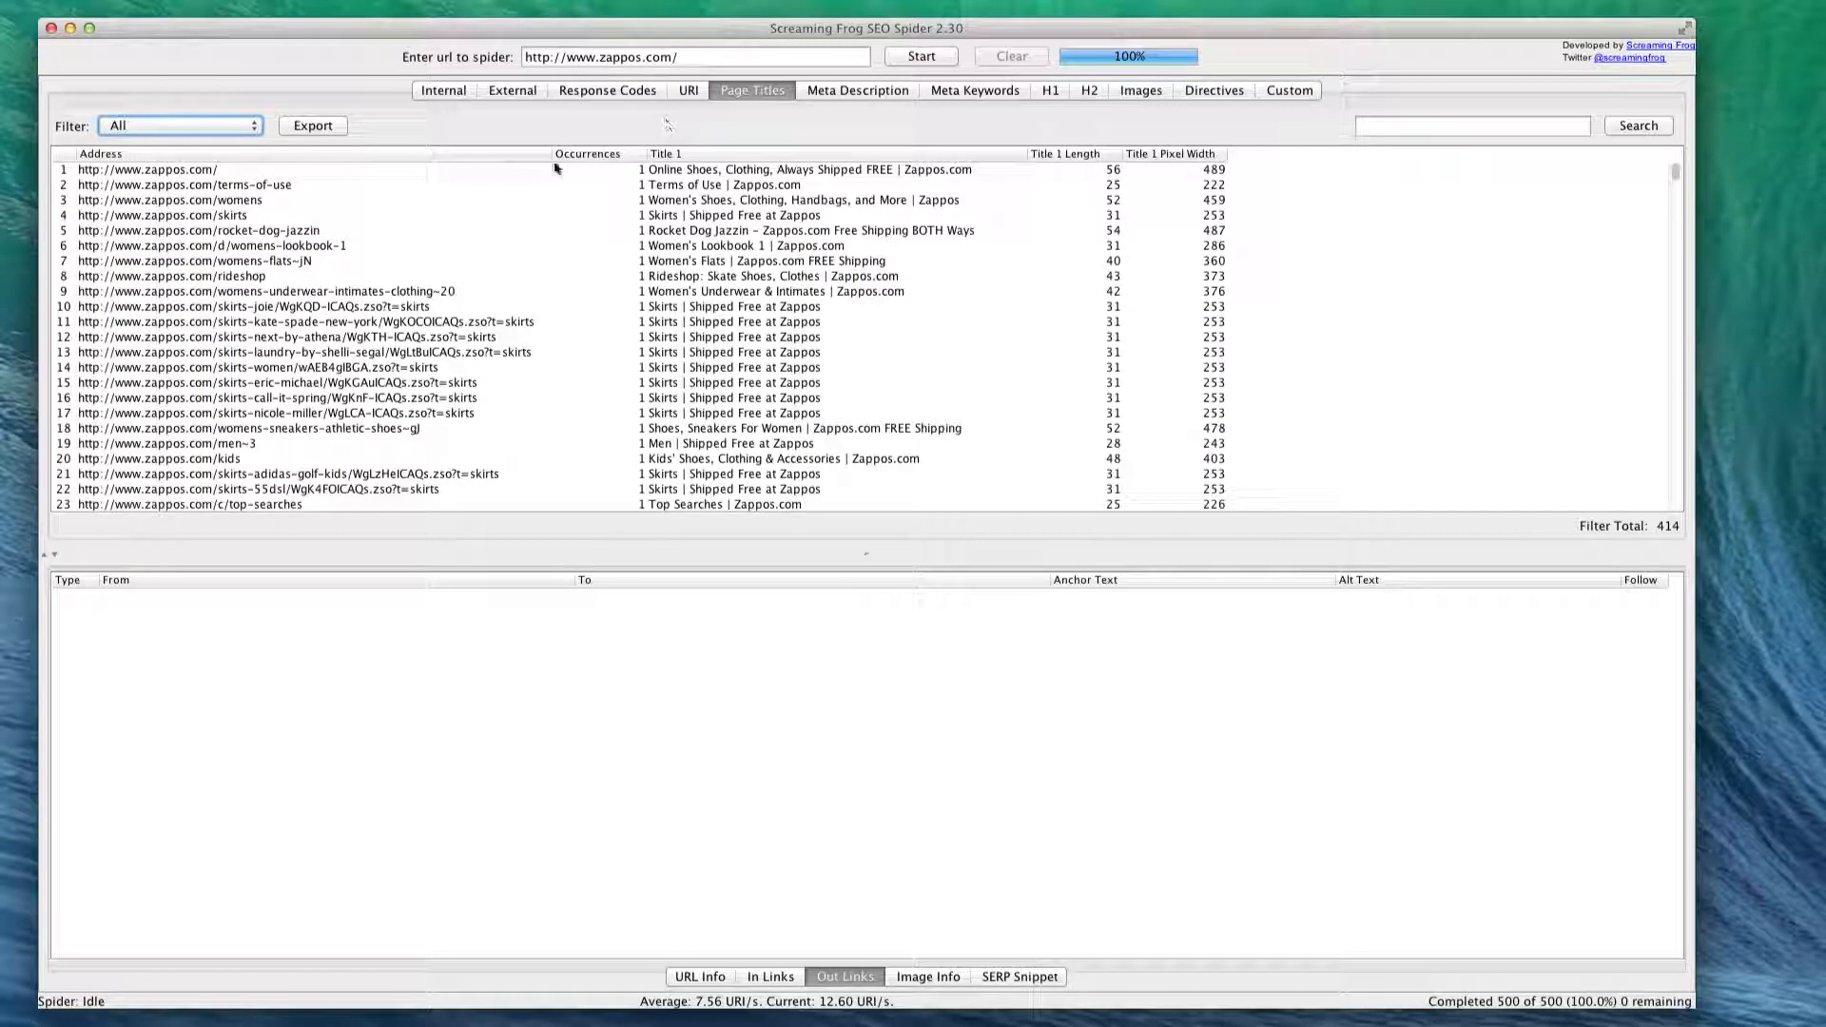
{"action": "left_click", "coordinate": [180, 126]}
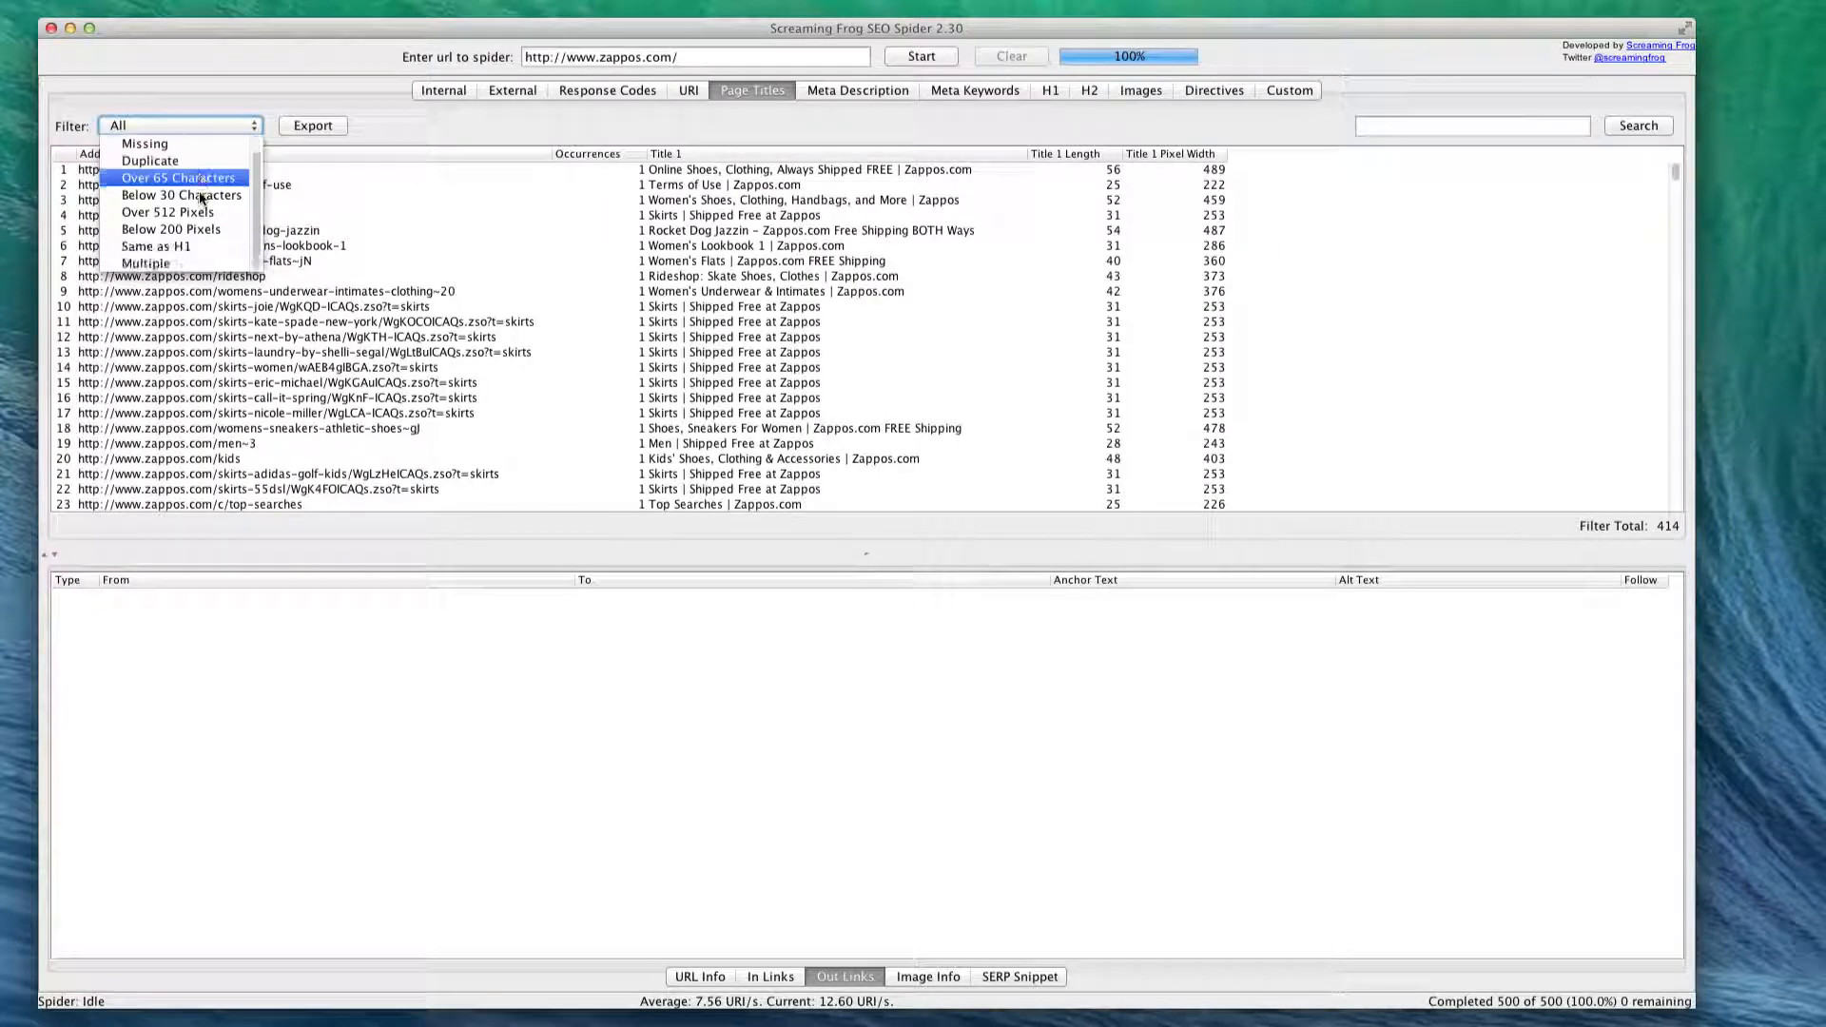
{"action": "left_click", "coordinate": [145, 179]}
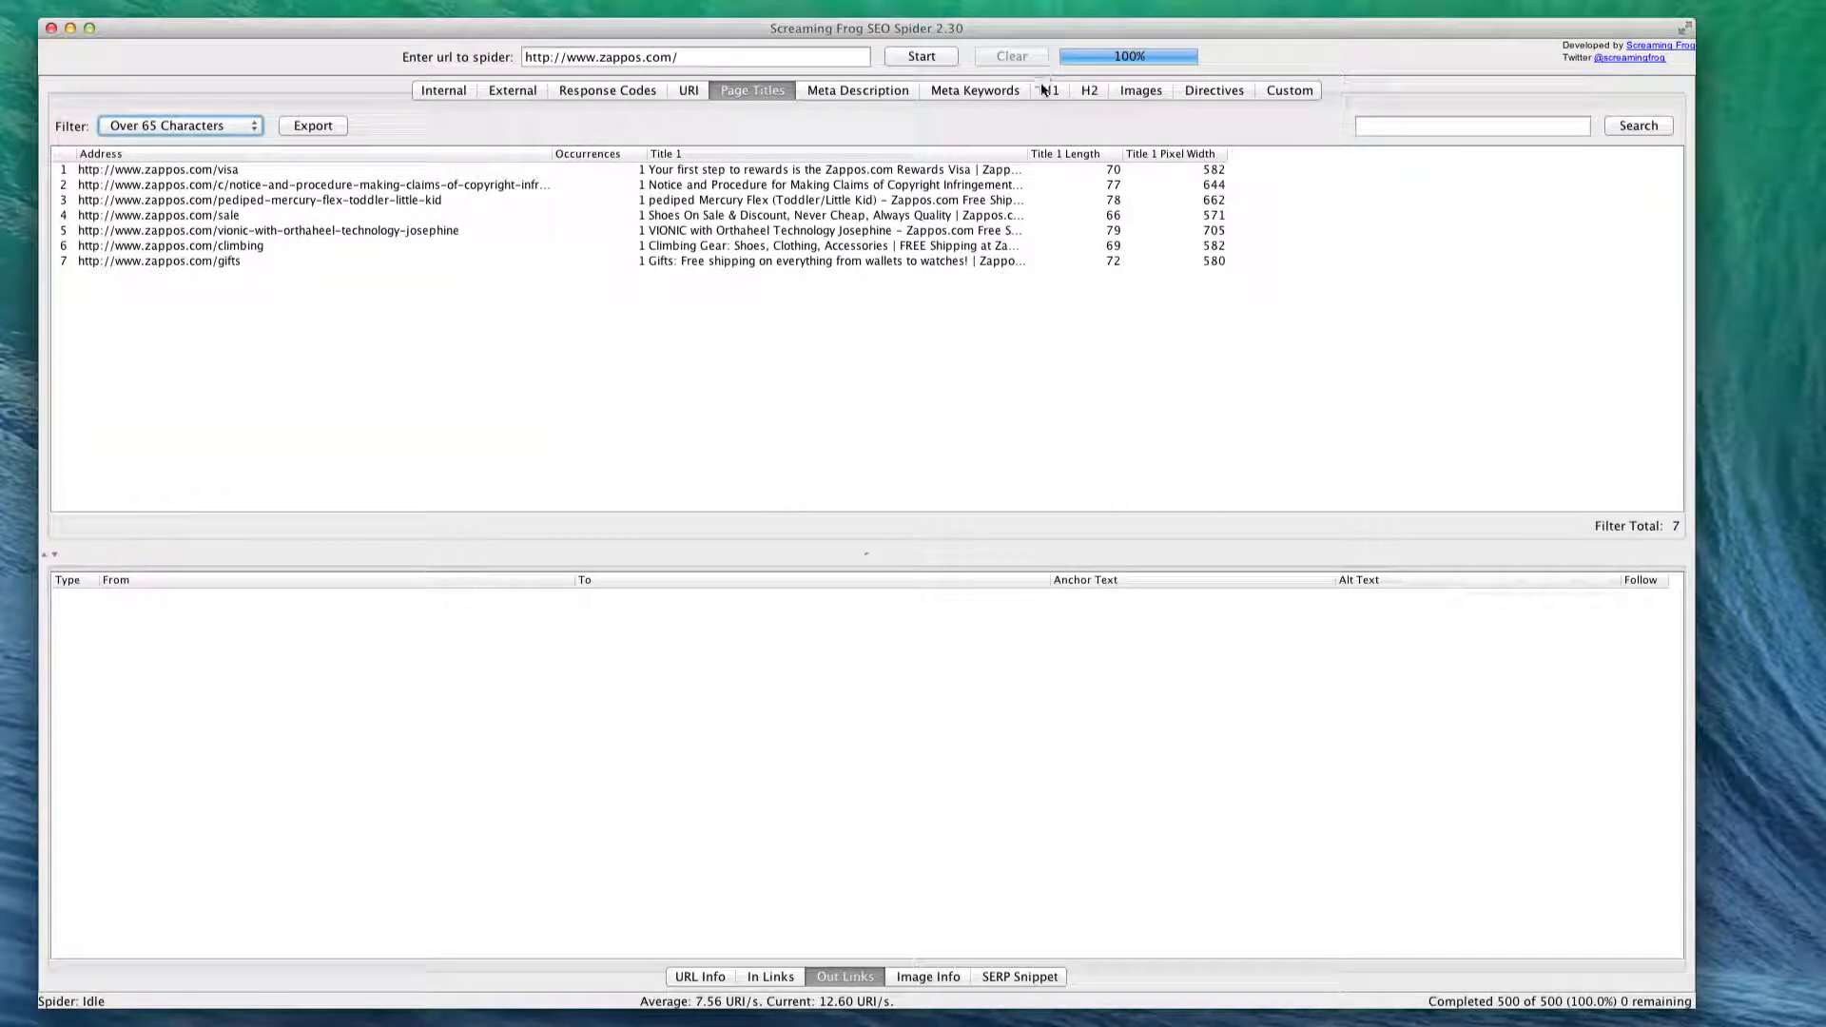
{"action": "left_click_drag", "start_coordinate": [1025, 156], "coordinate": [1141, 156]}
{"action": "left_click", "coordinate": [976, 234]}
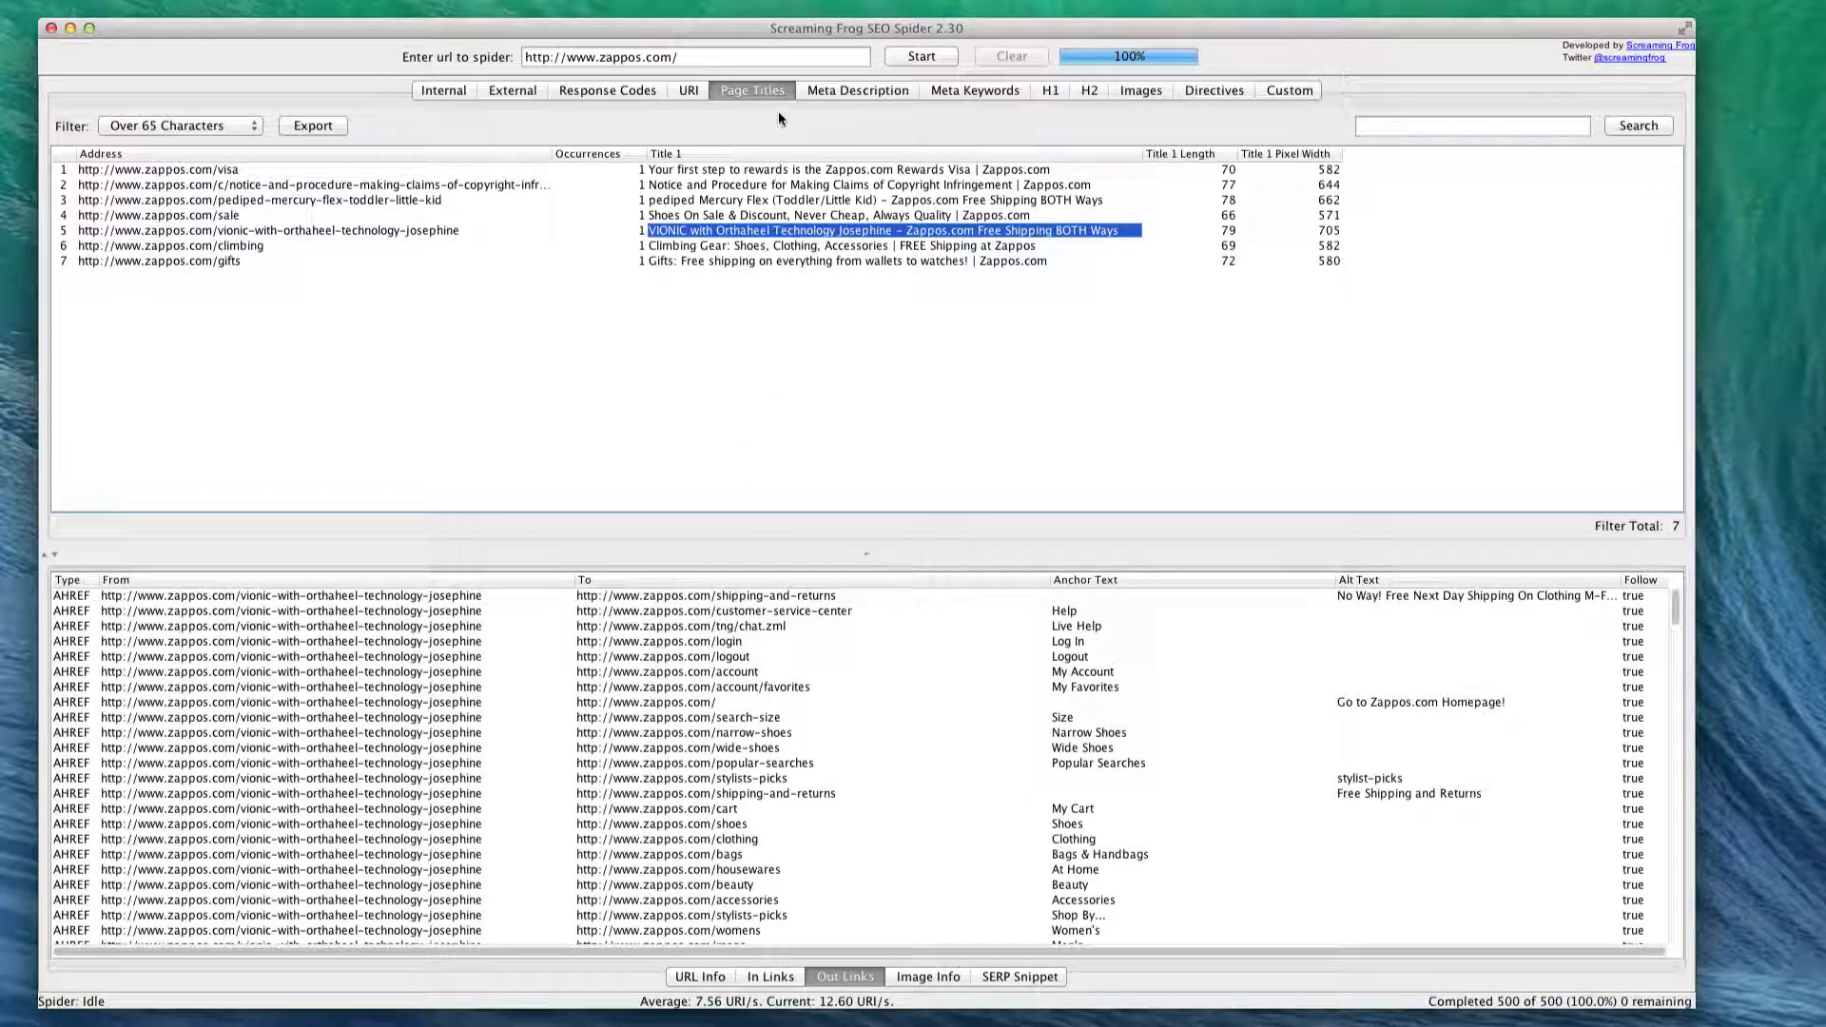
- Look over the meta descriptions and meta keywords, and bring up the H1 headings
{"action": "left_click", "coordinate": [845, 91]}
{"action": "left_click", "coordinate": [934, 91]}
{"action": "left_click", "coordinate": [1052, 90]}
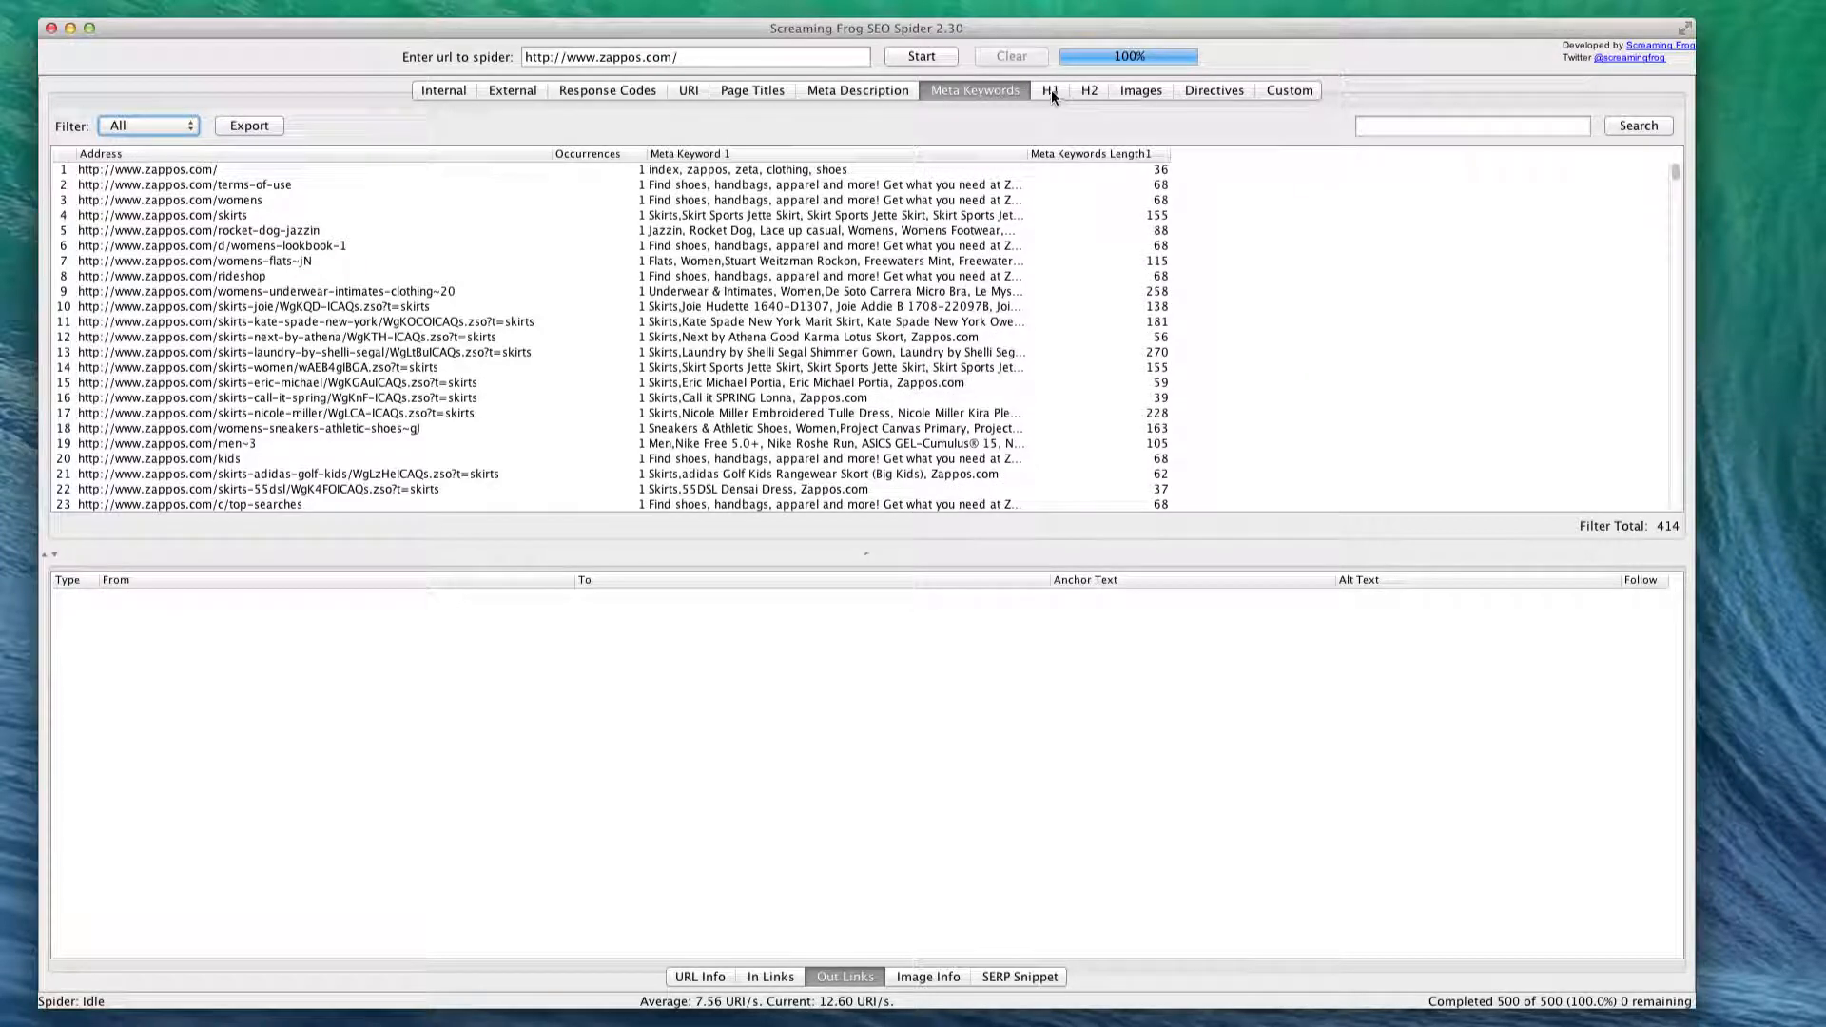
- Filter the H1 headings by Missing, then by Duplicate, and look through both lists of pages
{"action": "left_click", "coordinate": [107, 128]}
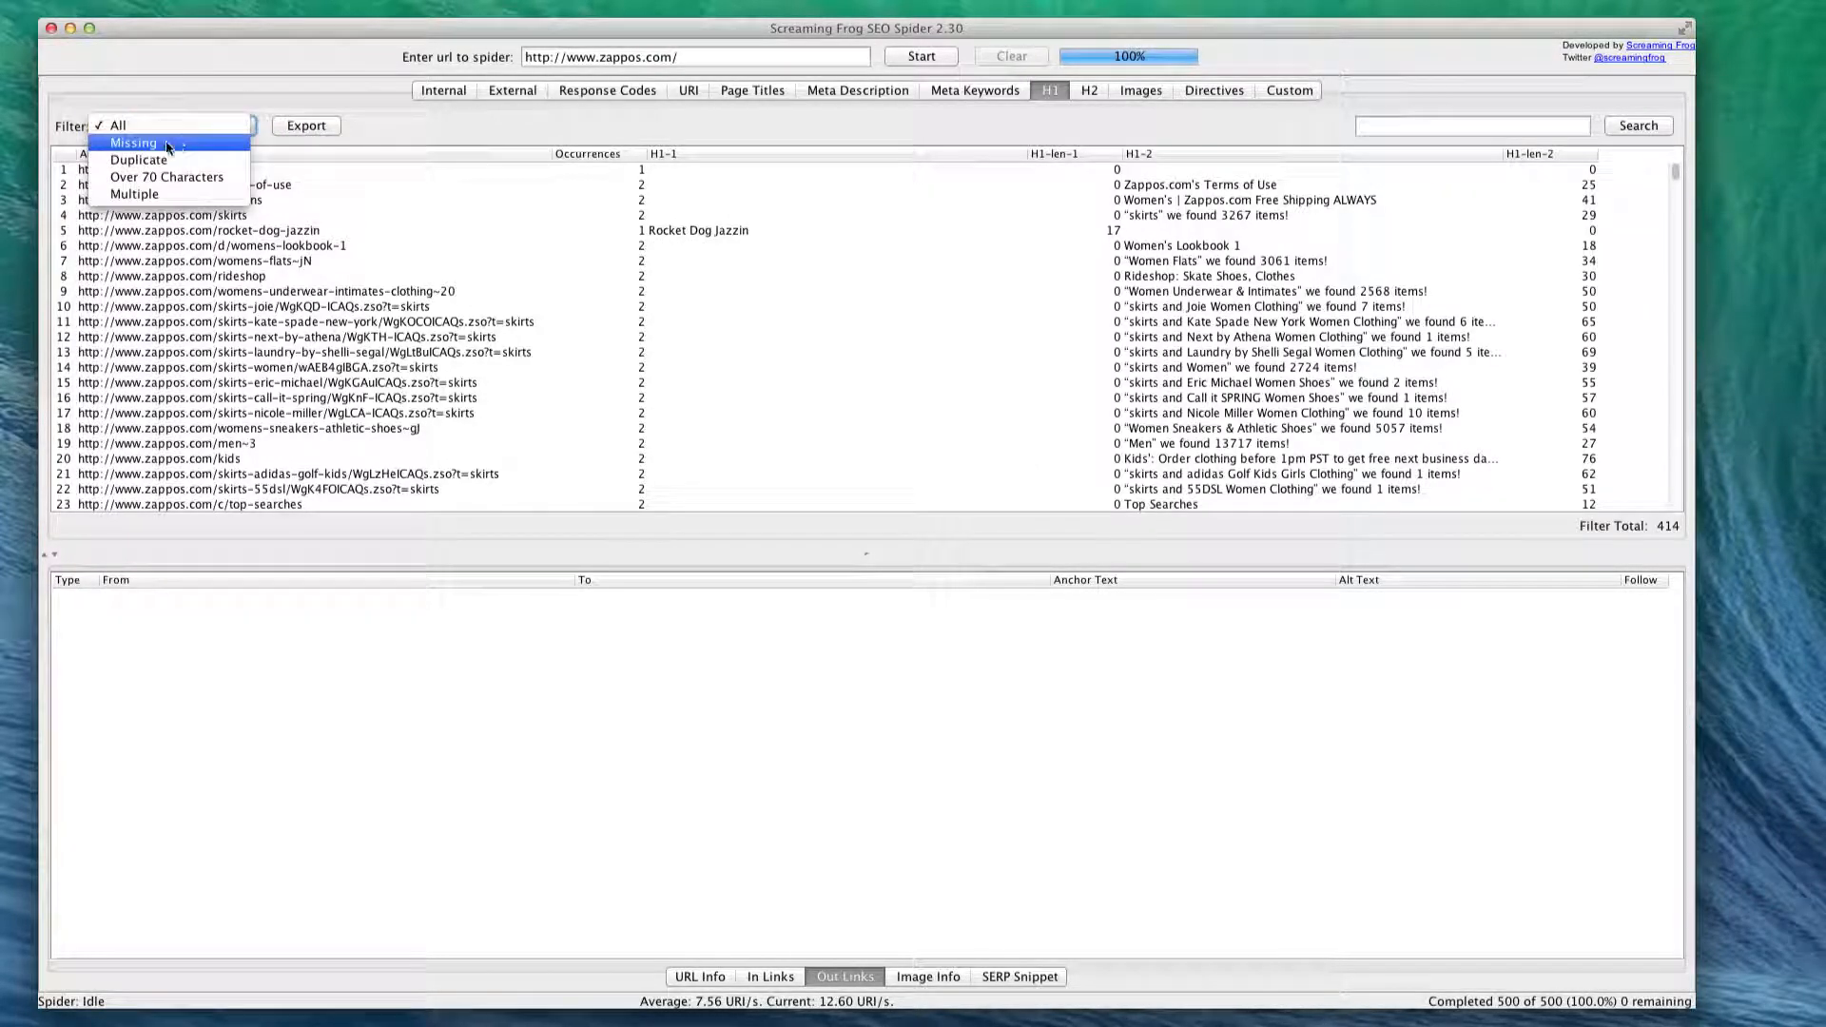
{"action": "left_click", "coordinate": [166, 142]}
{"action": "scroll", "coordinate": [247, 211], "scroll_direction": "down", "scroll_amount": 4}
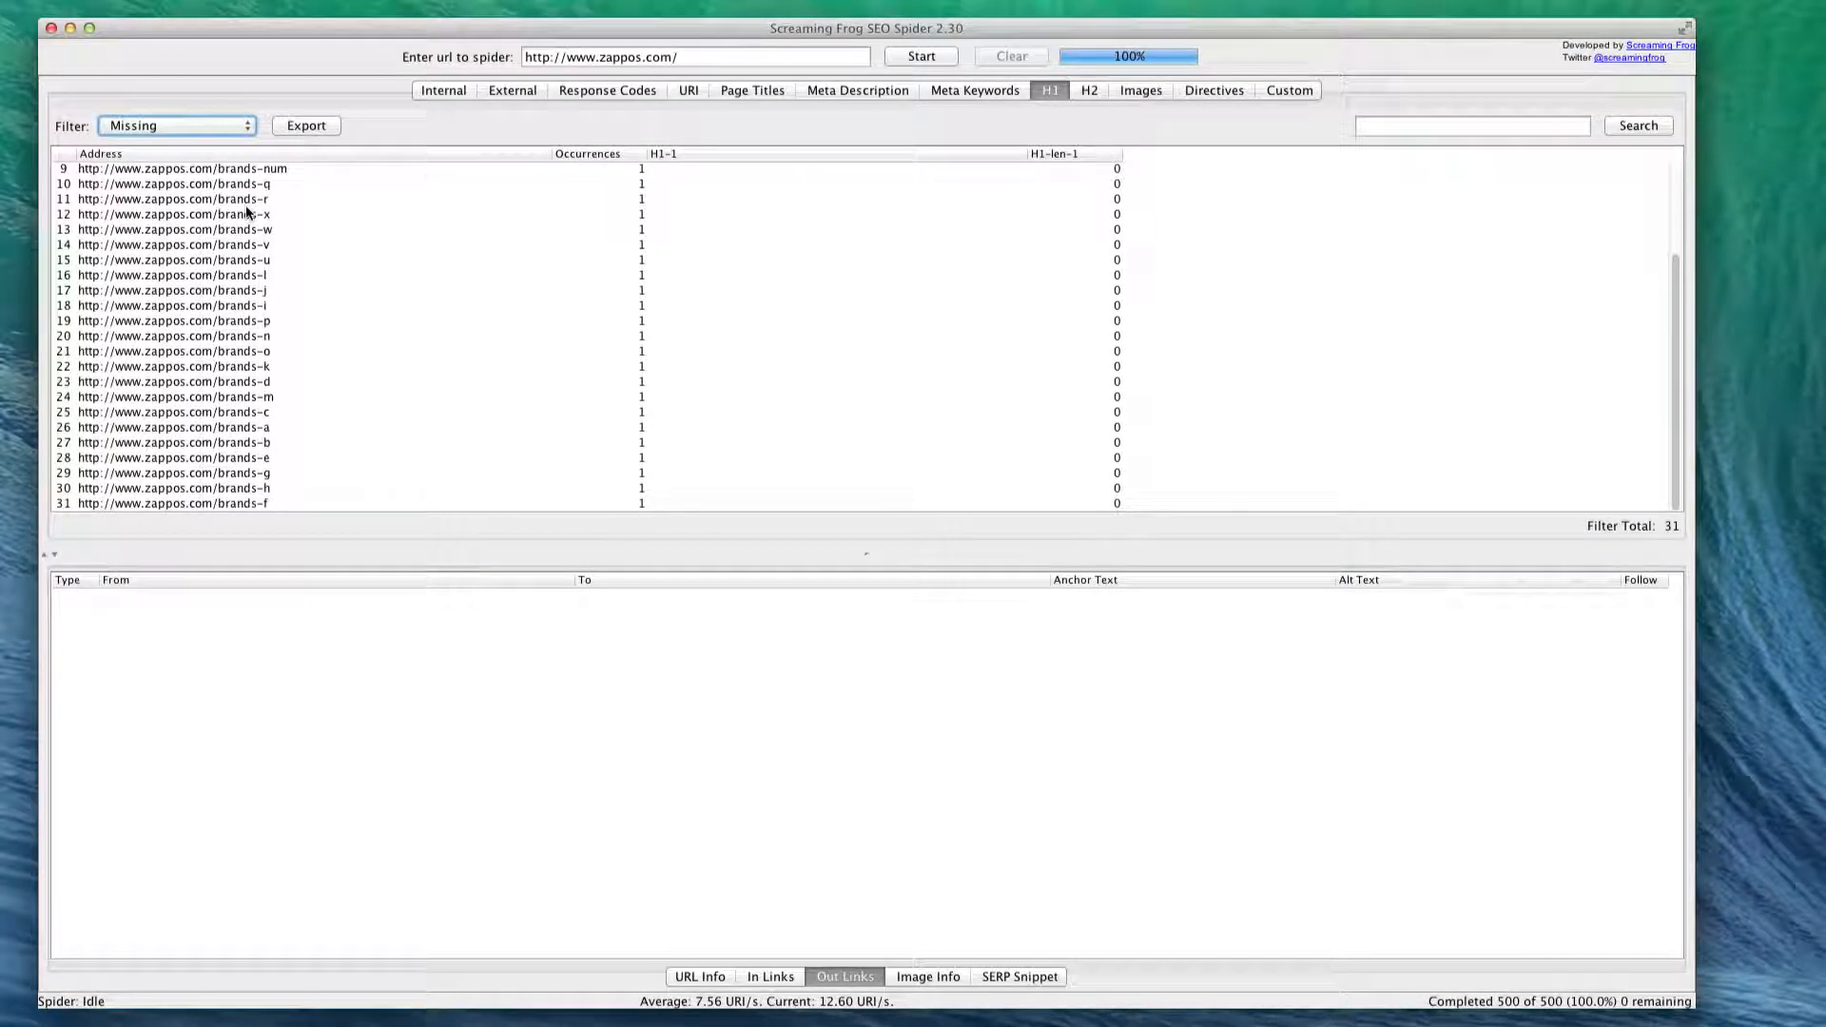
{"action": "left_click", "coordinate": [211, 126]}
{"action": "left_click", "coordinate": [126, 144]}
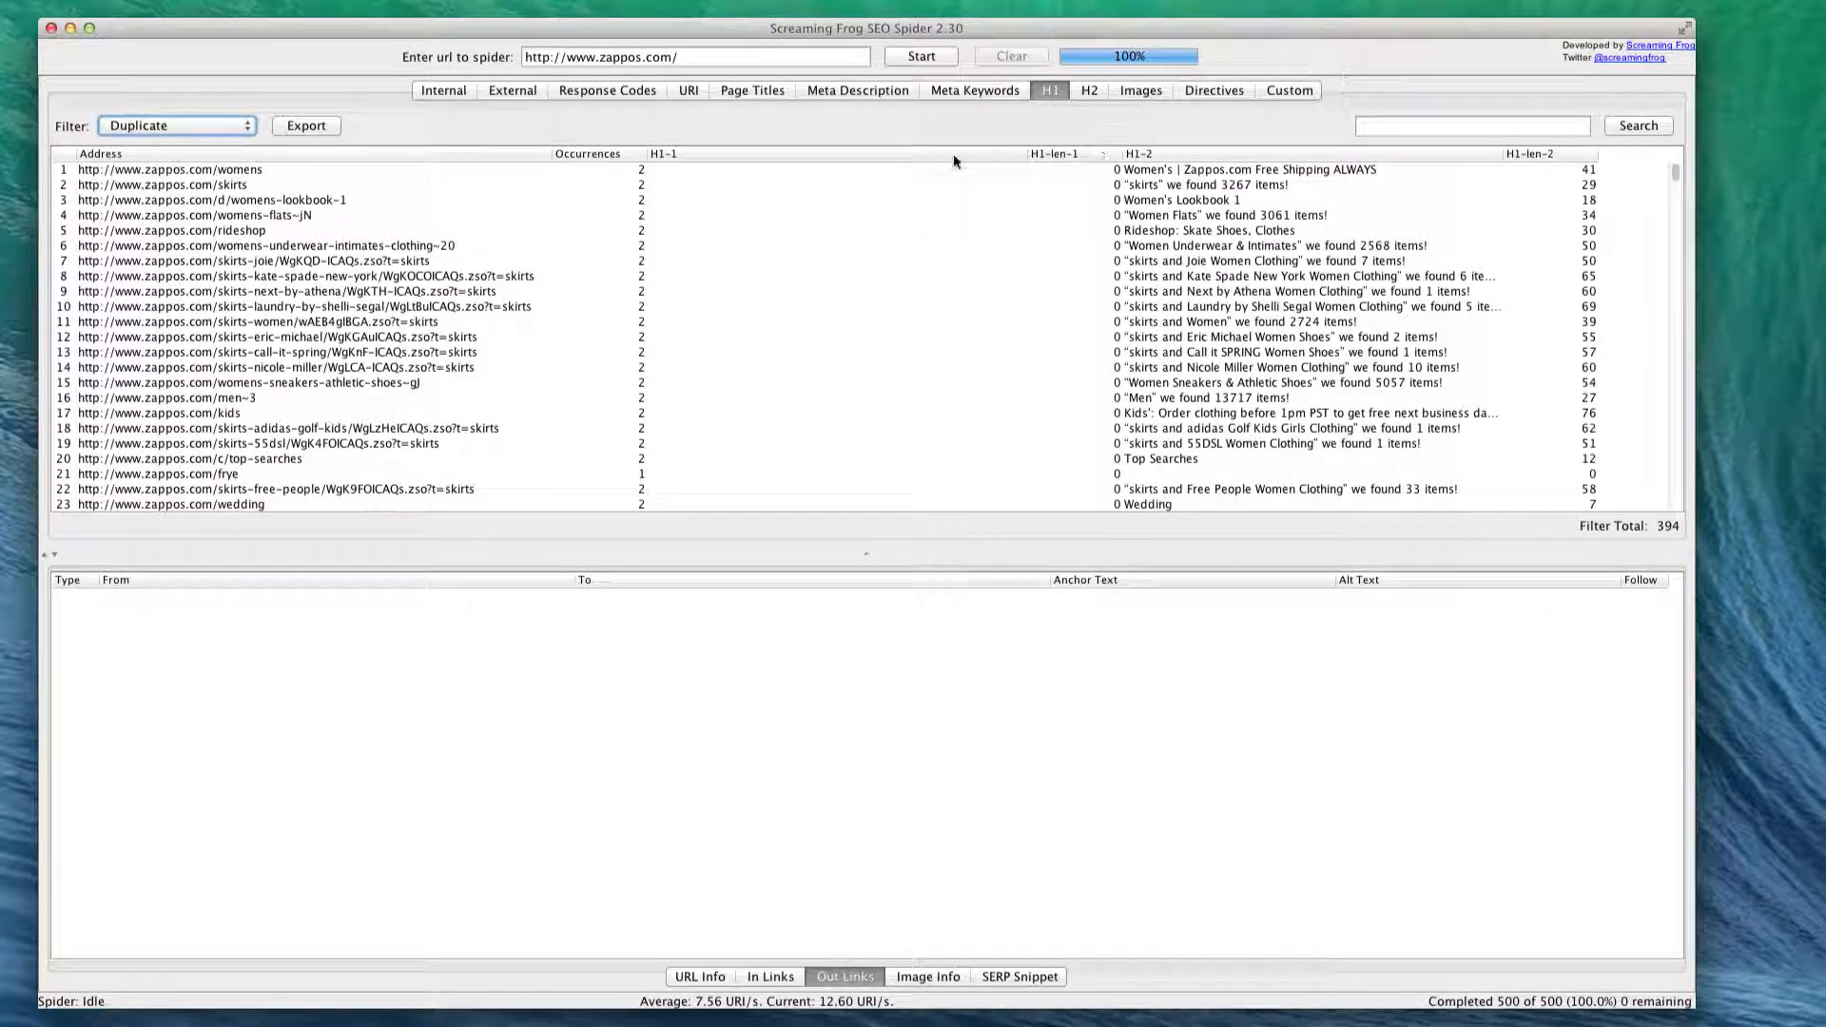
{"action": "scroll", "coordinate": [807, 231], "scroll_direction": "down", "scroll_amount": 20}
{"action": "scroll", "coordinate": [807, 238], "scroll_direction": "down", "scroll_amount": 18}
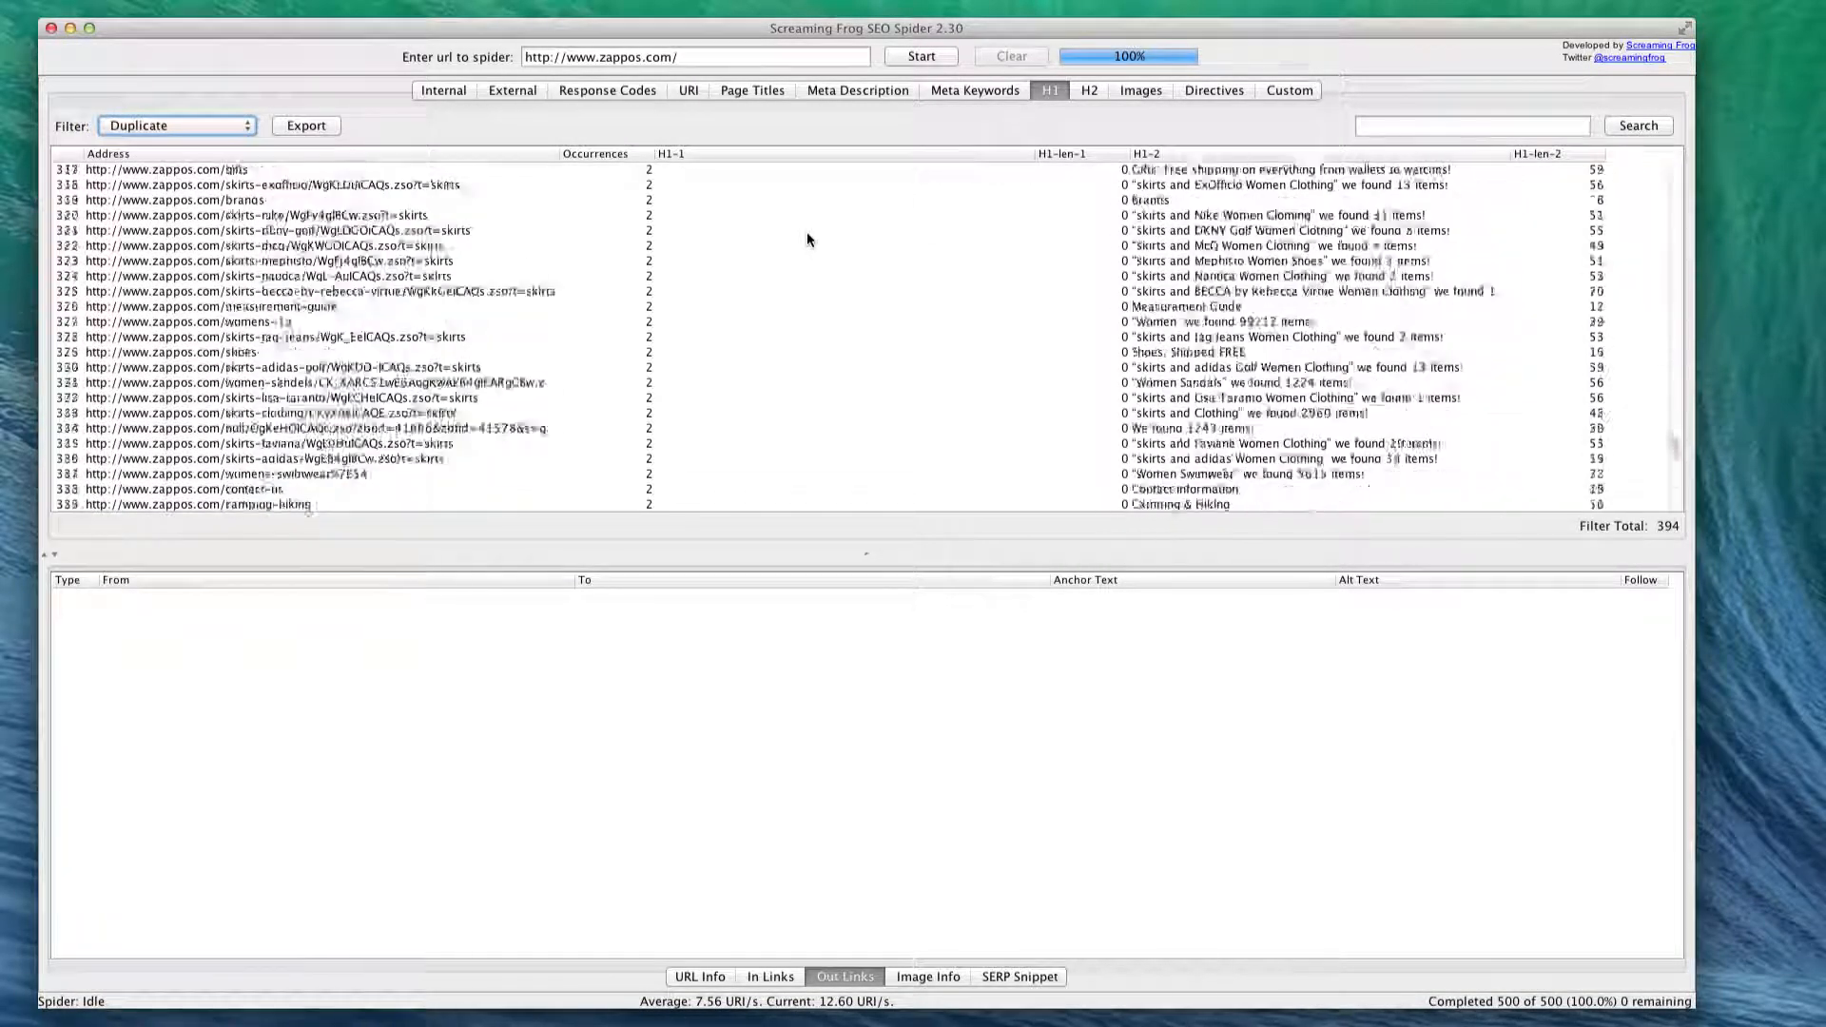
{"action": "scroll", "coordinate": [807, 236], "scroll_direction": "up", "scroll_amount": 20}
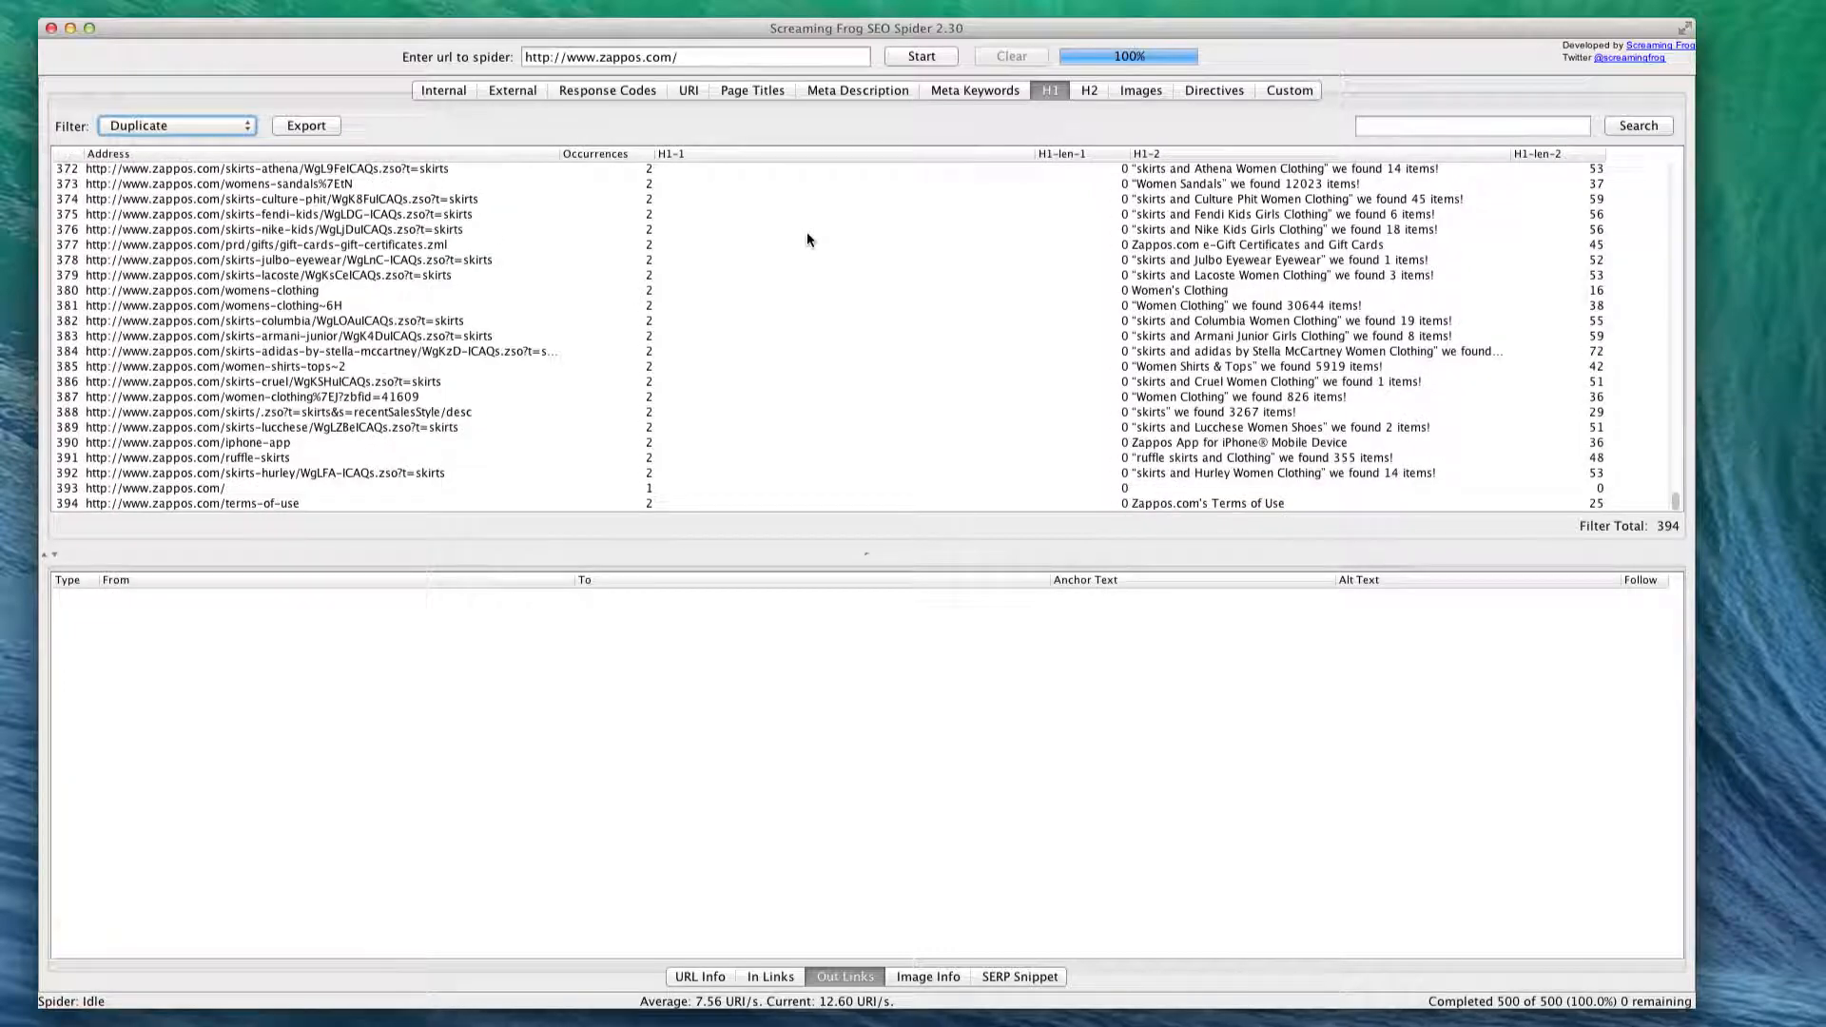
- Pass over the H2 headings and filter the crawled images by Over 100 kb
{"action": "left_click", "coordinate": [1088, 91]}
{"action": "left_click", "coordinate": [1132, 89]}
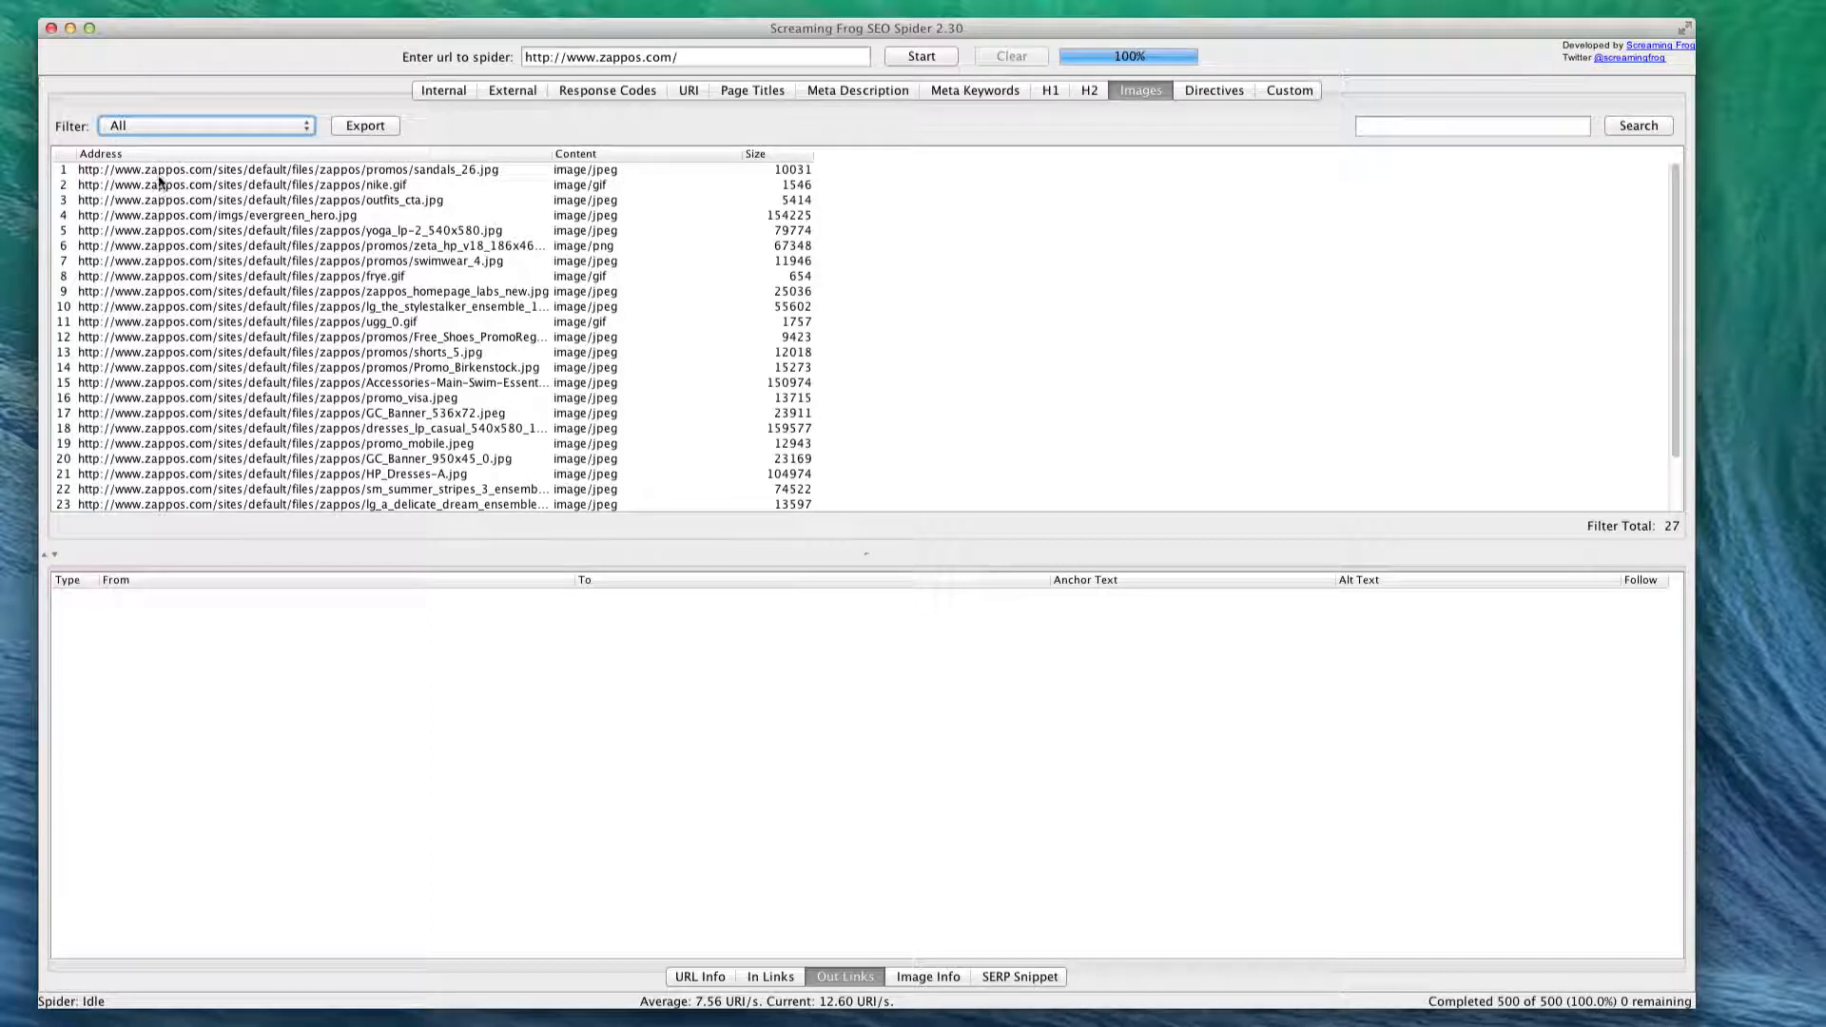
{"action": "left_click", "coordinate": [181, 127]}
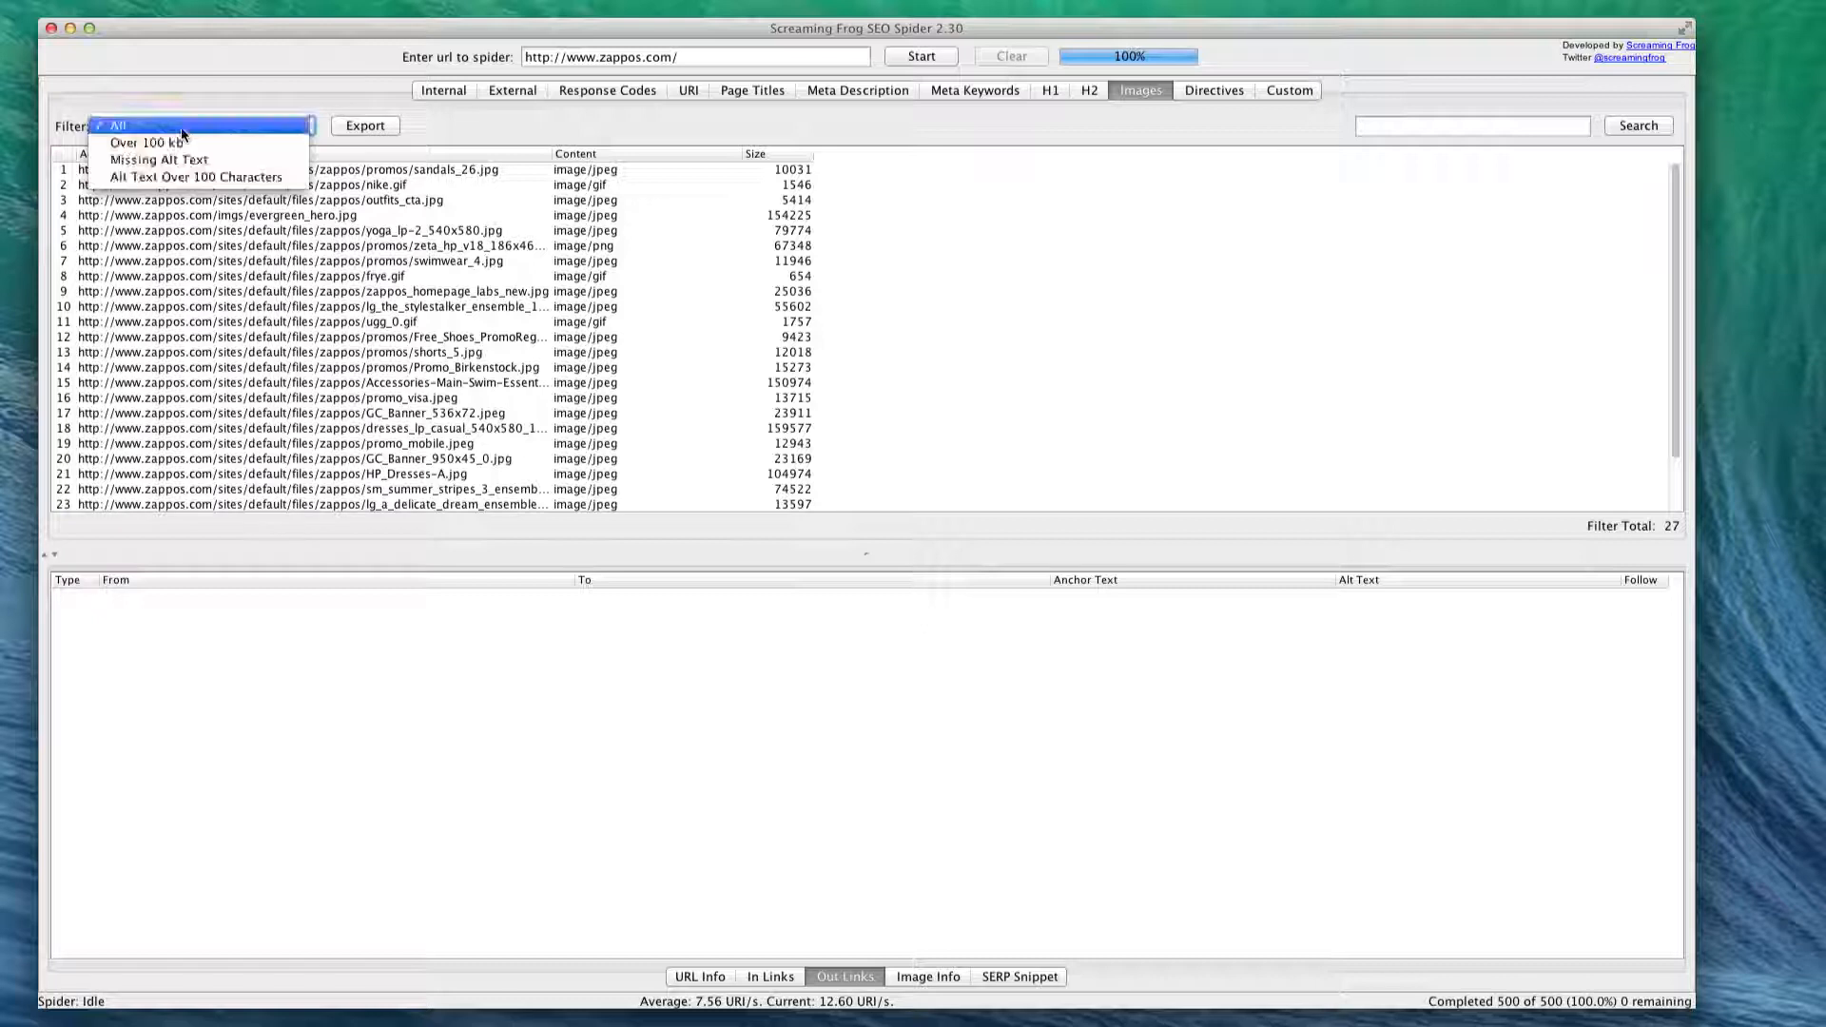
{"action": "left_click", "coordinate": [134, 141]}
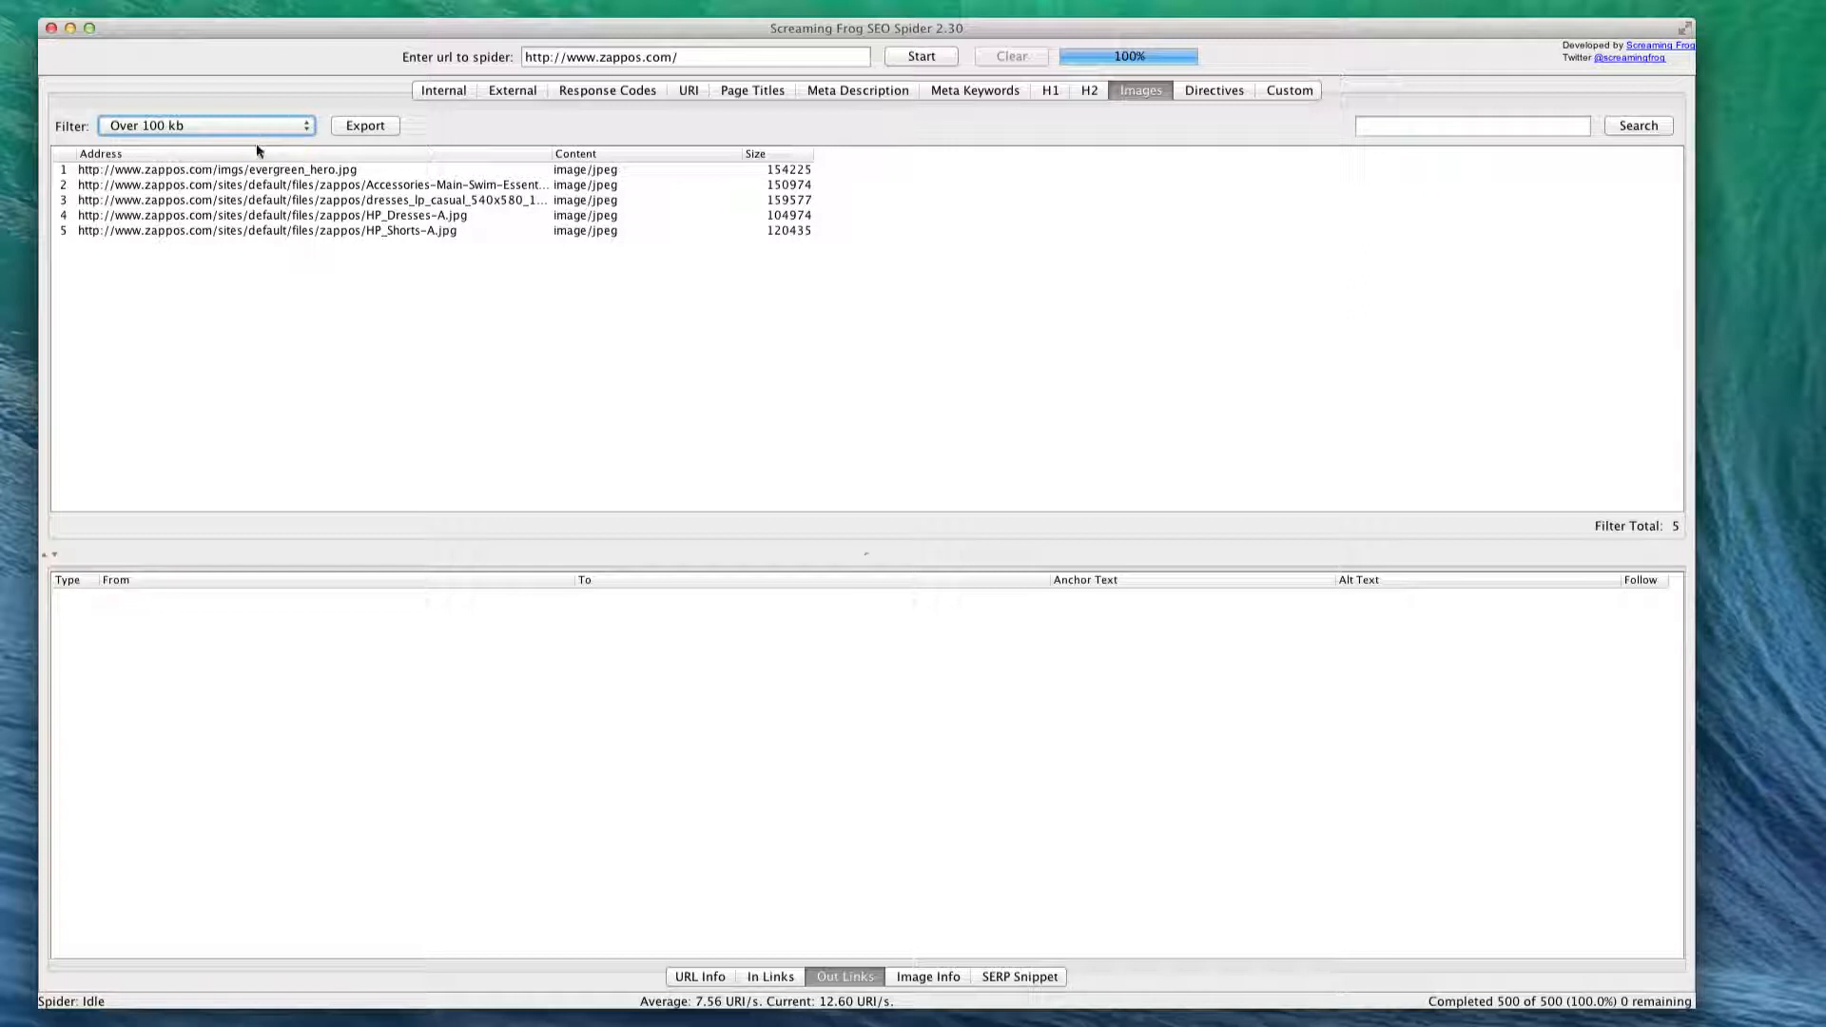
- Filter the images by Missing Alt Text, by Alt Text Over 100 Characters, and back to All
{"action": "left_click", "coordinate": [239, 125]}
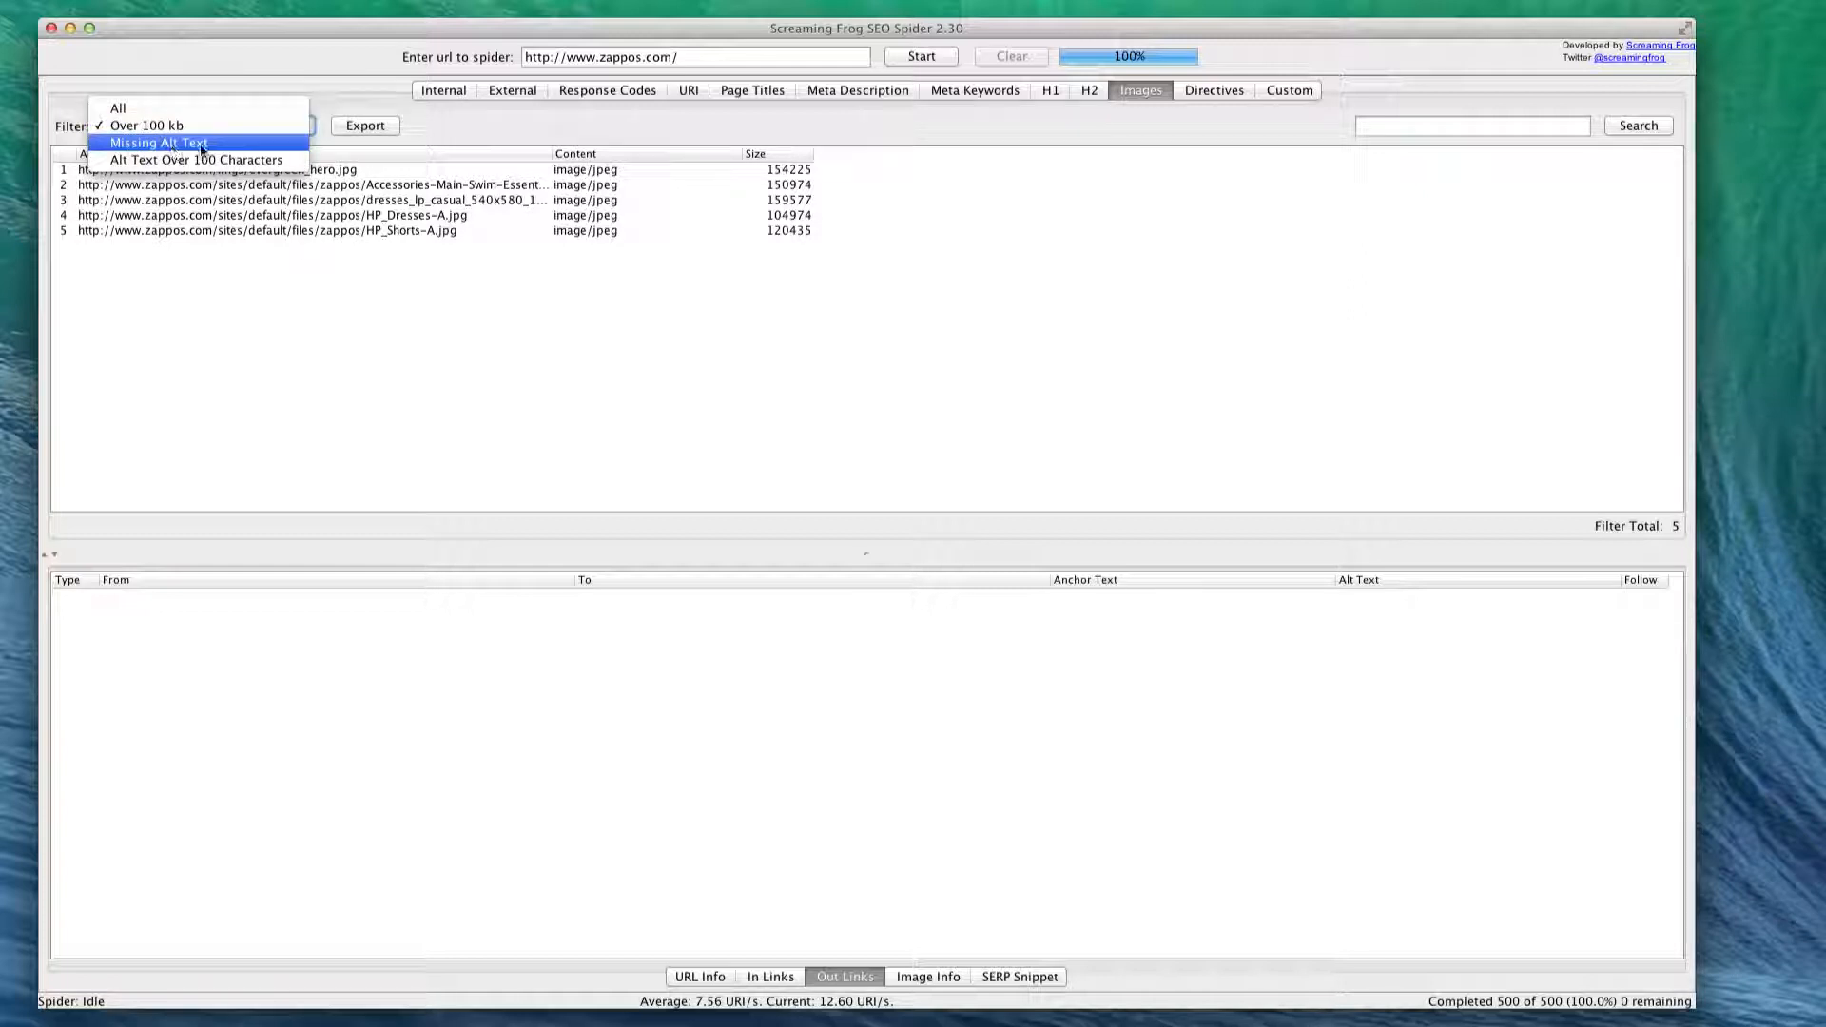
{"action": "left_click", "coordinate": [146, 144]}
{"action": "left_click", "coordinate": [160, 126]}
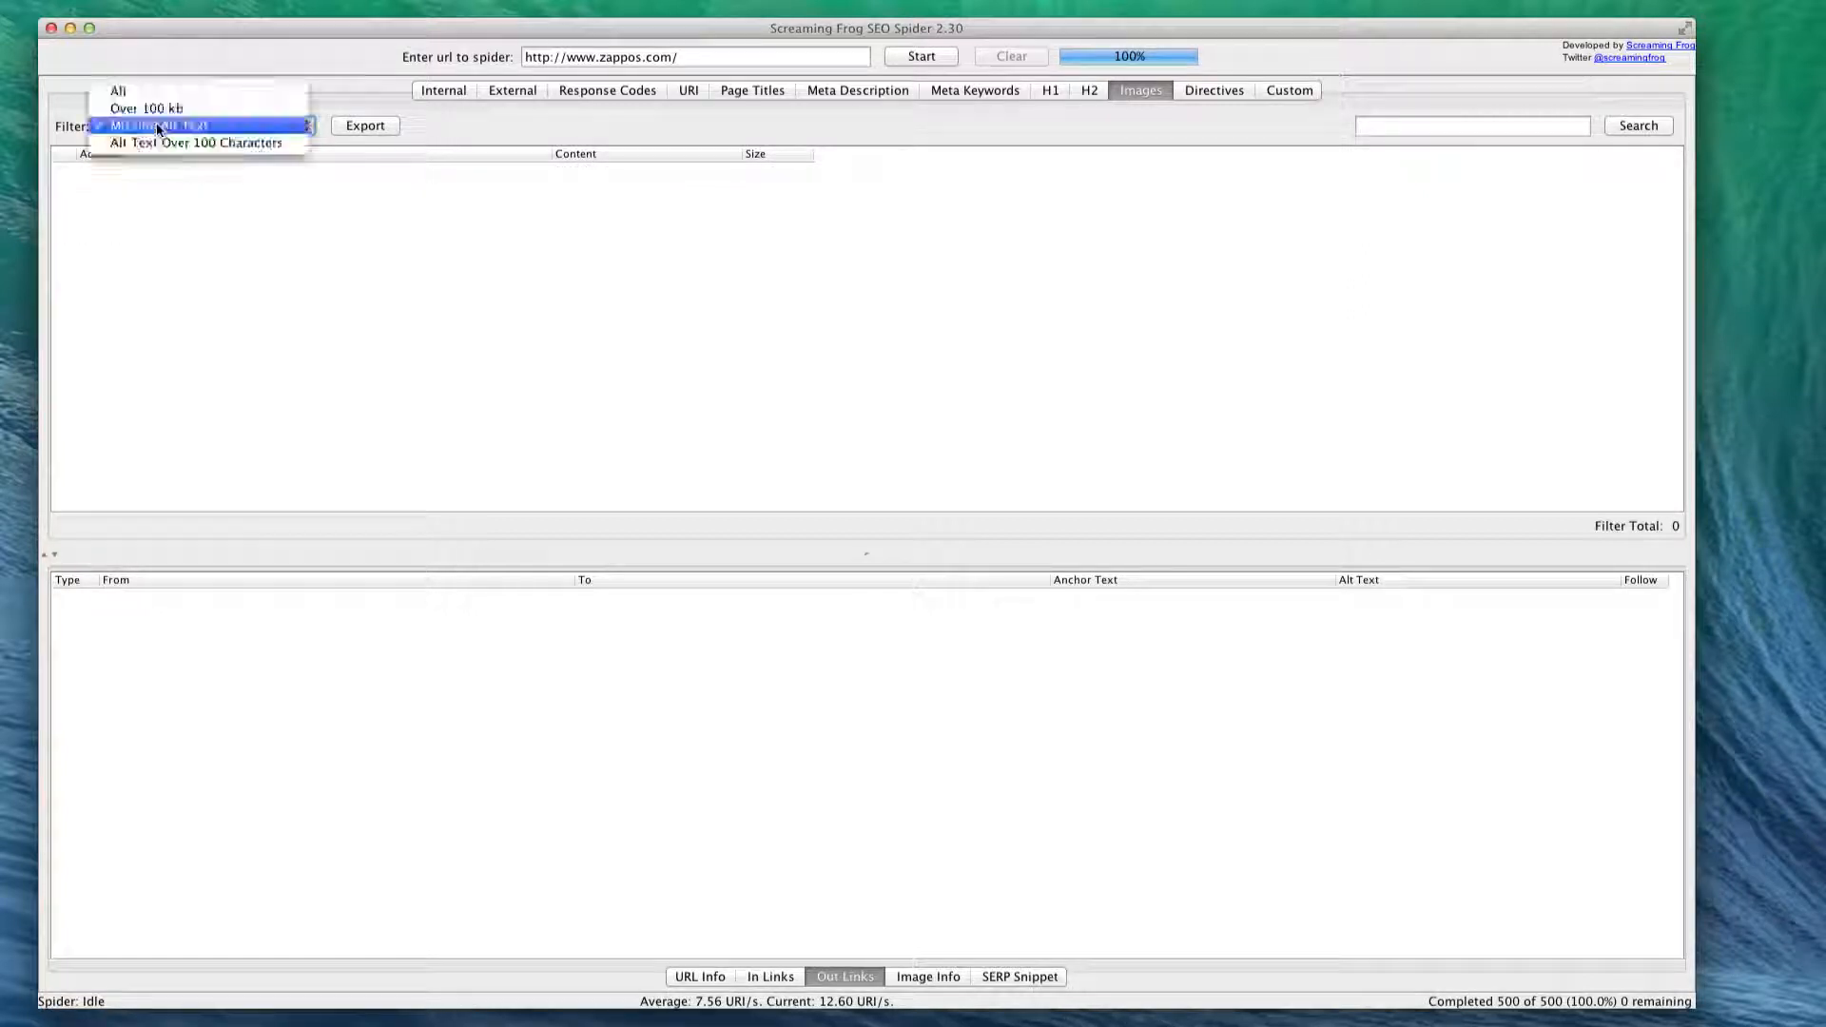
{"action": "left_click", "coordinate": [229, 143]}
{"action": "left_click", "coordinate": [228, 130]}
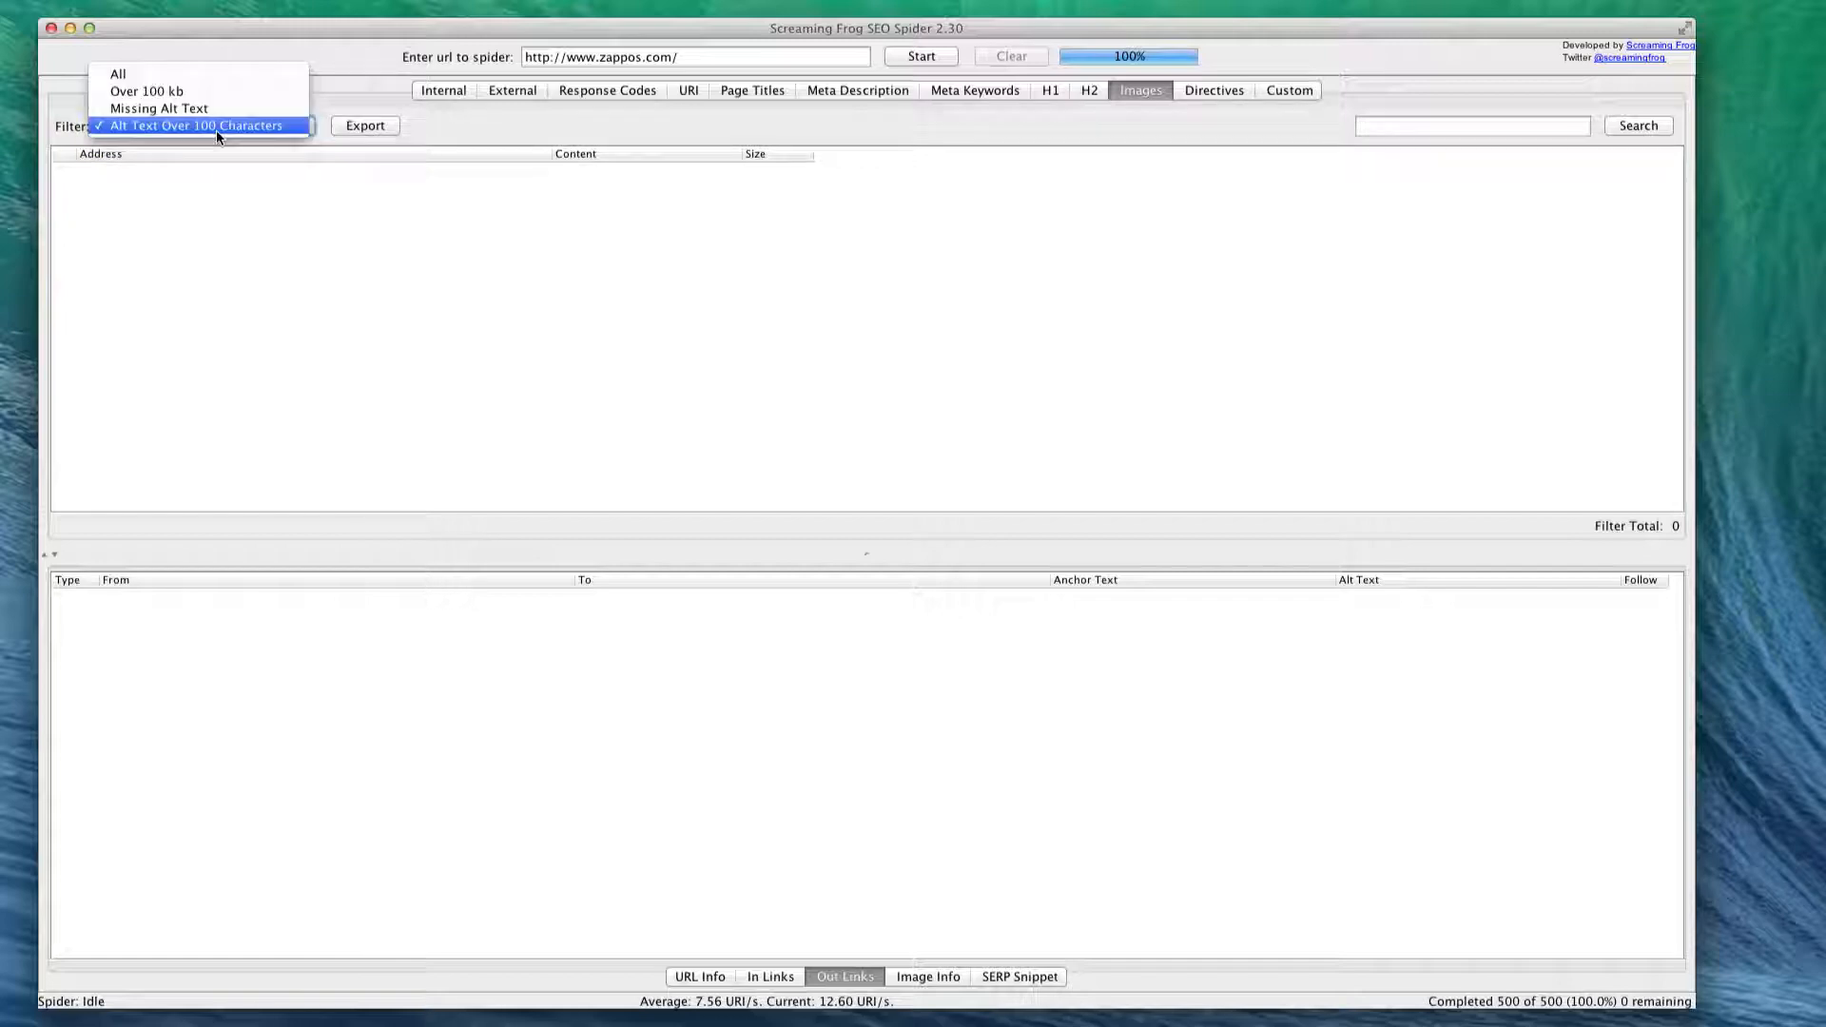
{"action": "left_click", "coordinate": [190, 74]}
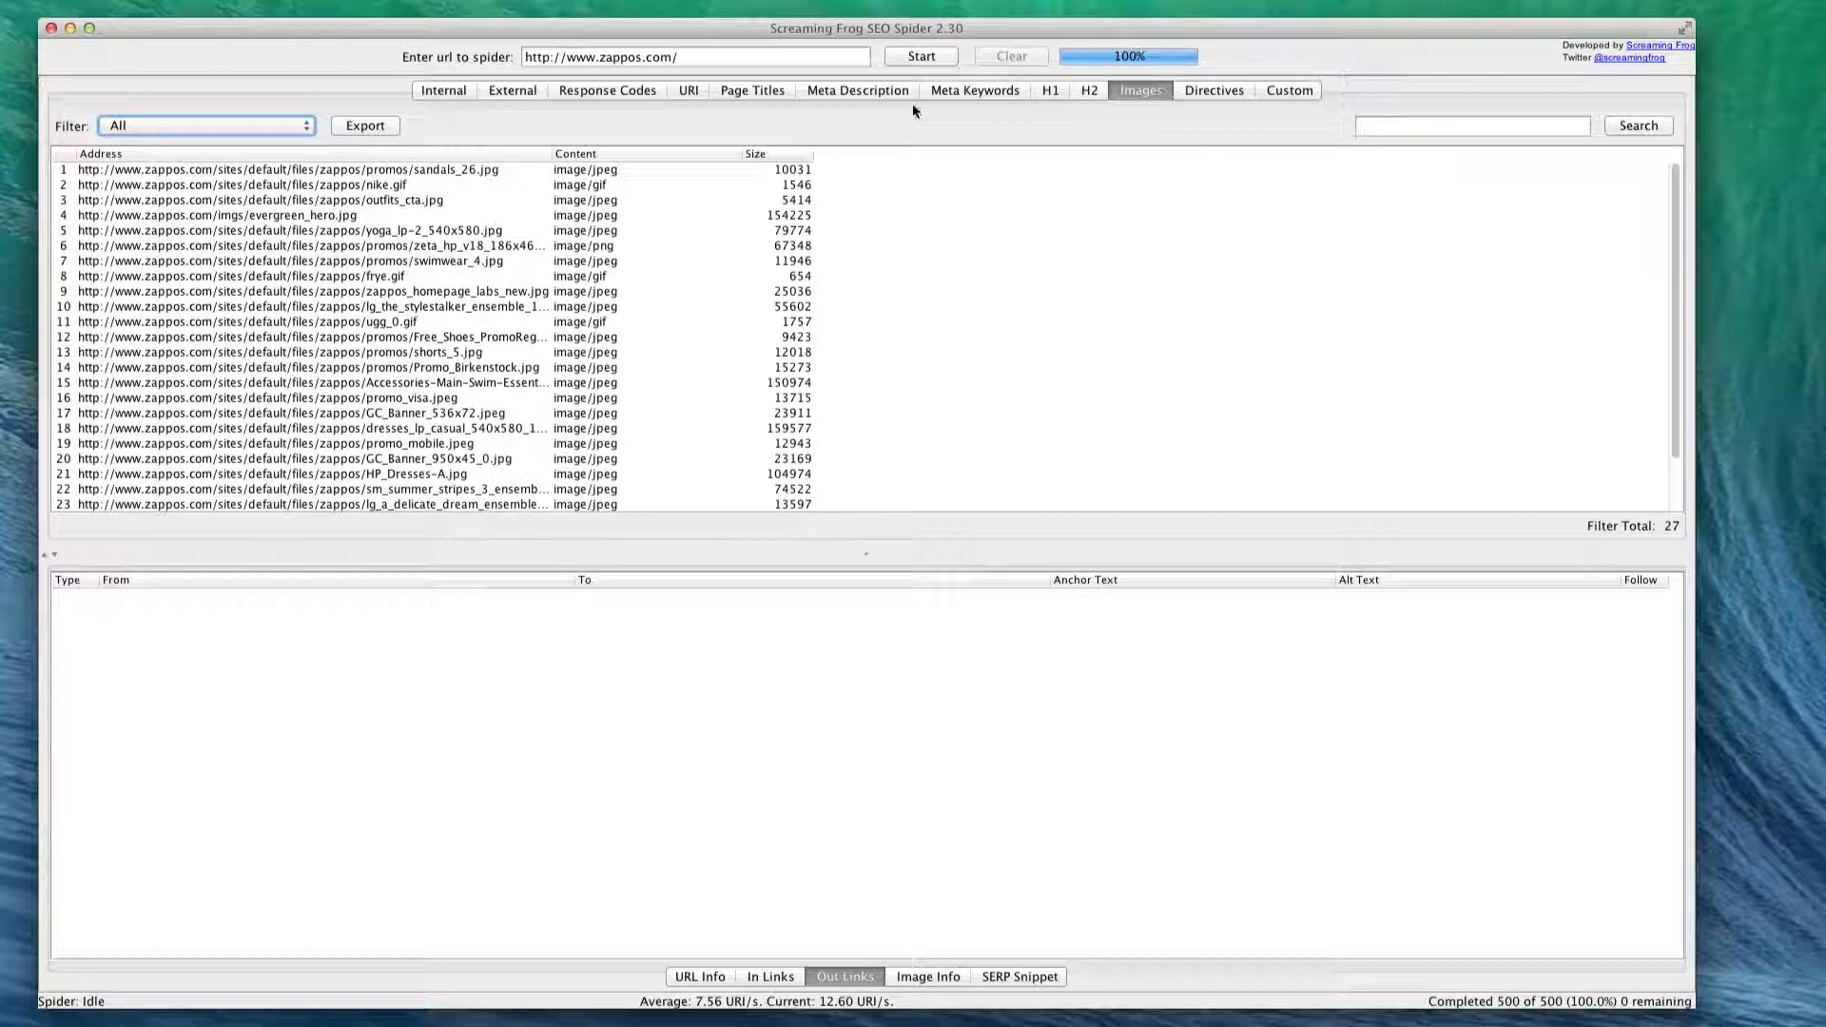
- Return to the page titles over 65 characters, select all their addresses from /gifts up to /visa, and start exporting the list
{"action": "left_click", "coordinate": [431, 91]}
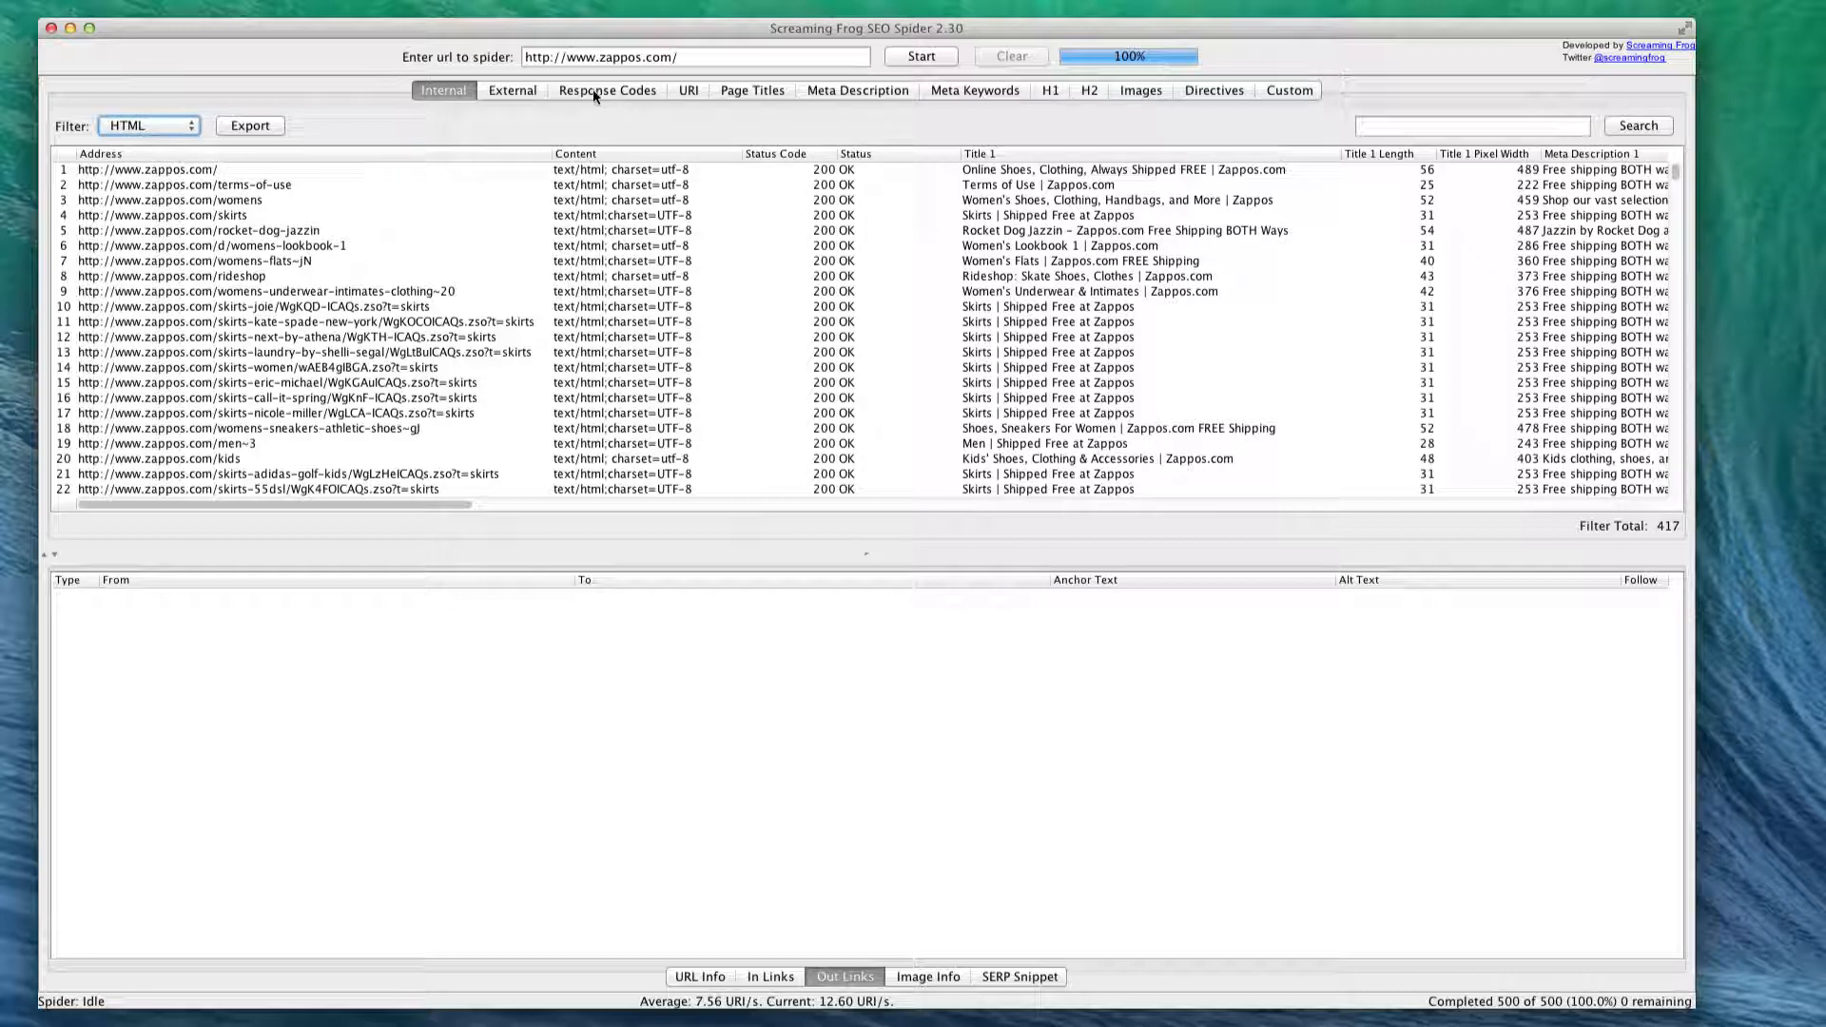
{"action": "left_click", "coordinate": [752, 90]}
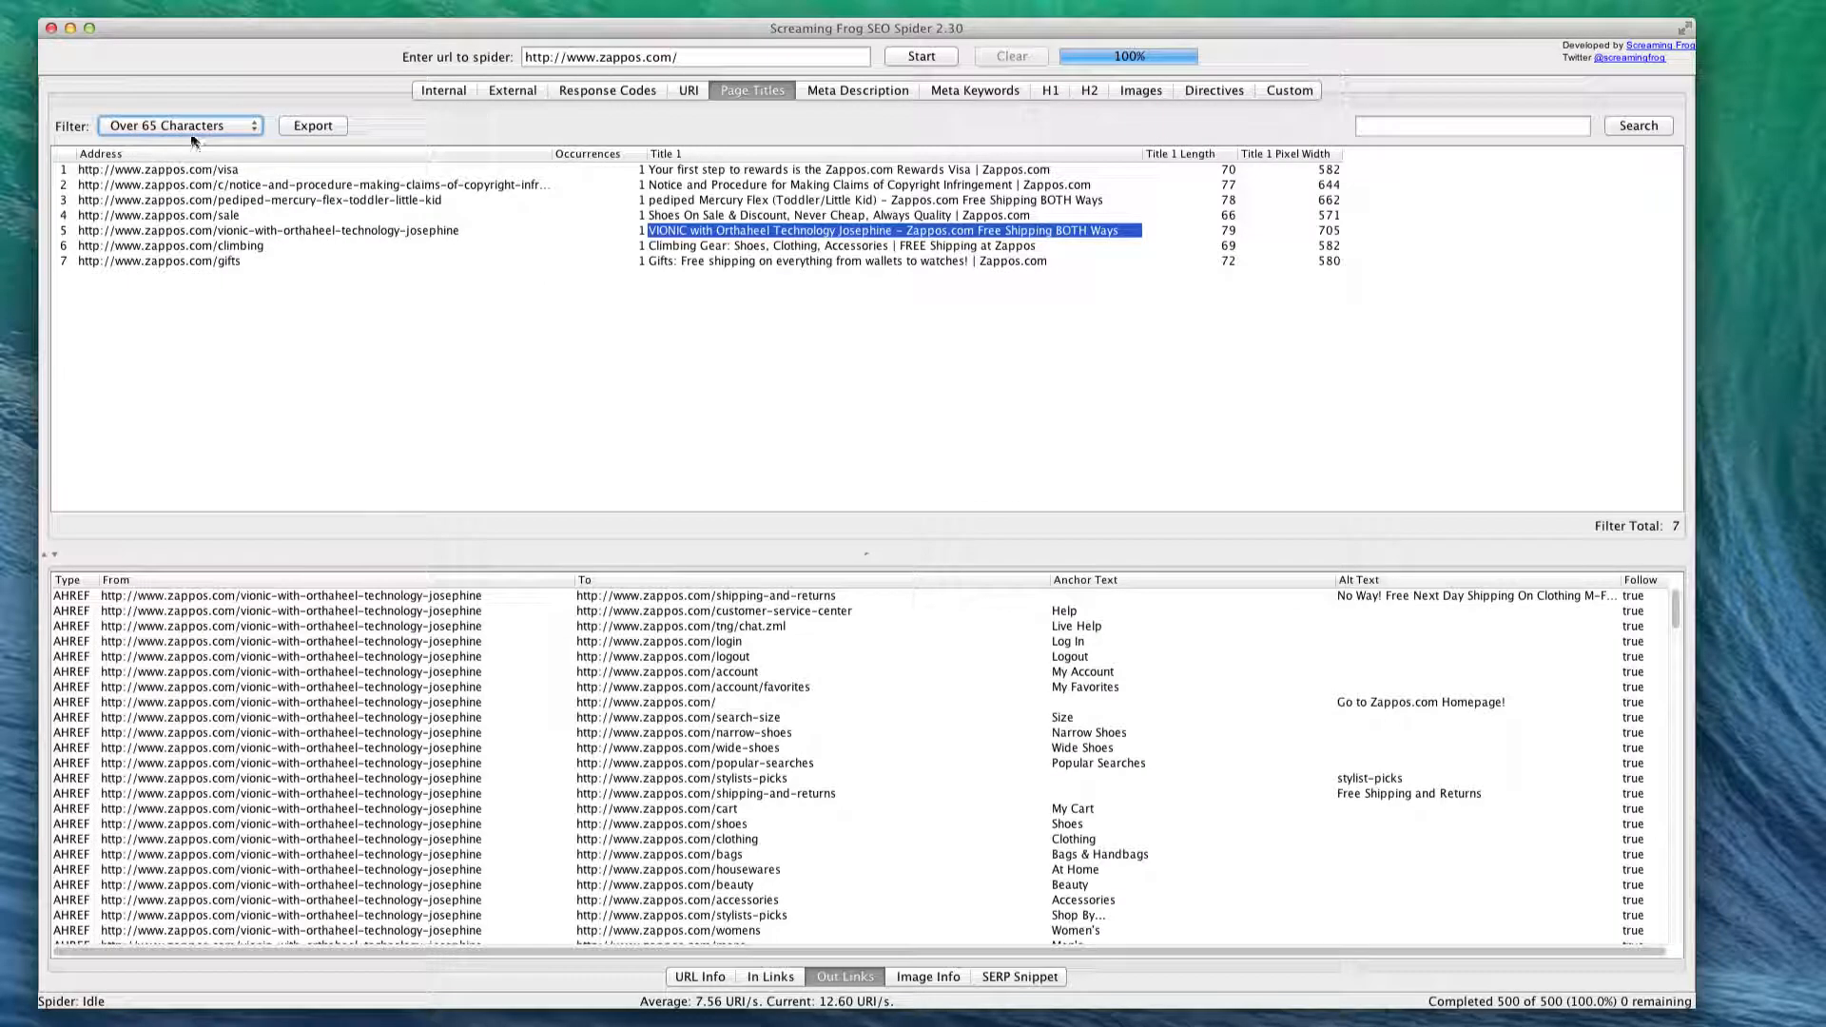
{"action": "left_click", "coordinate": [206, 261]}
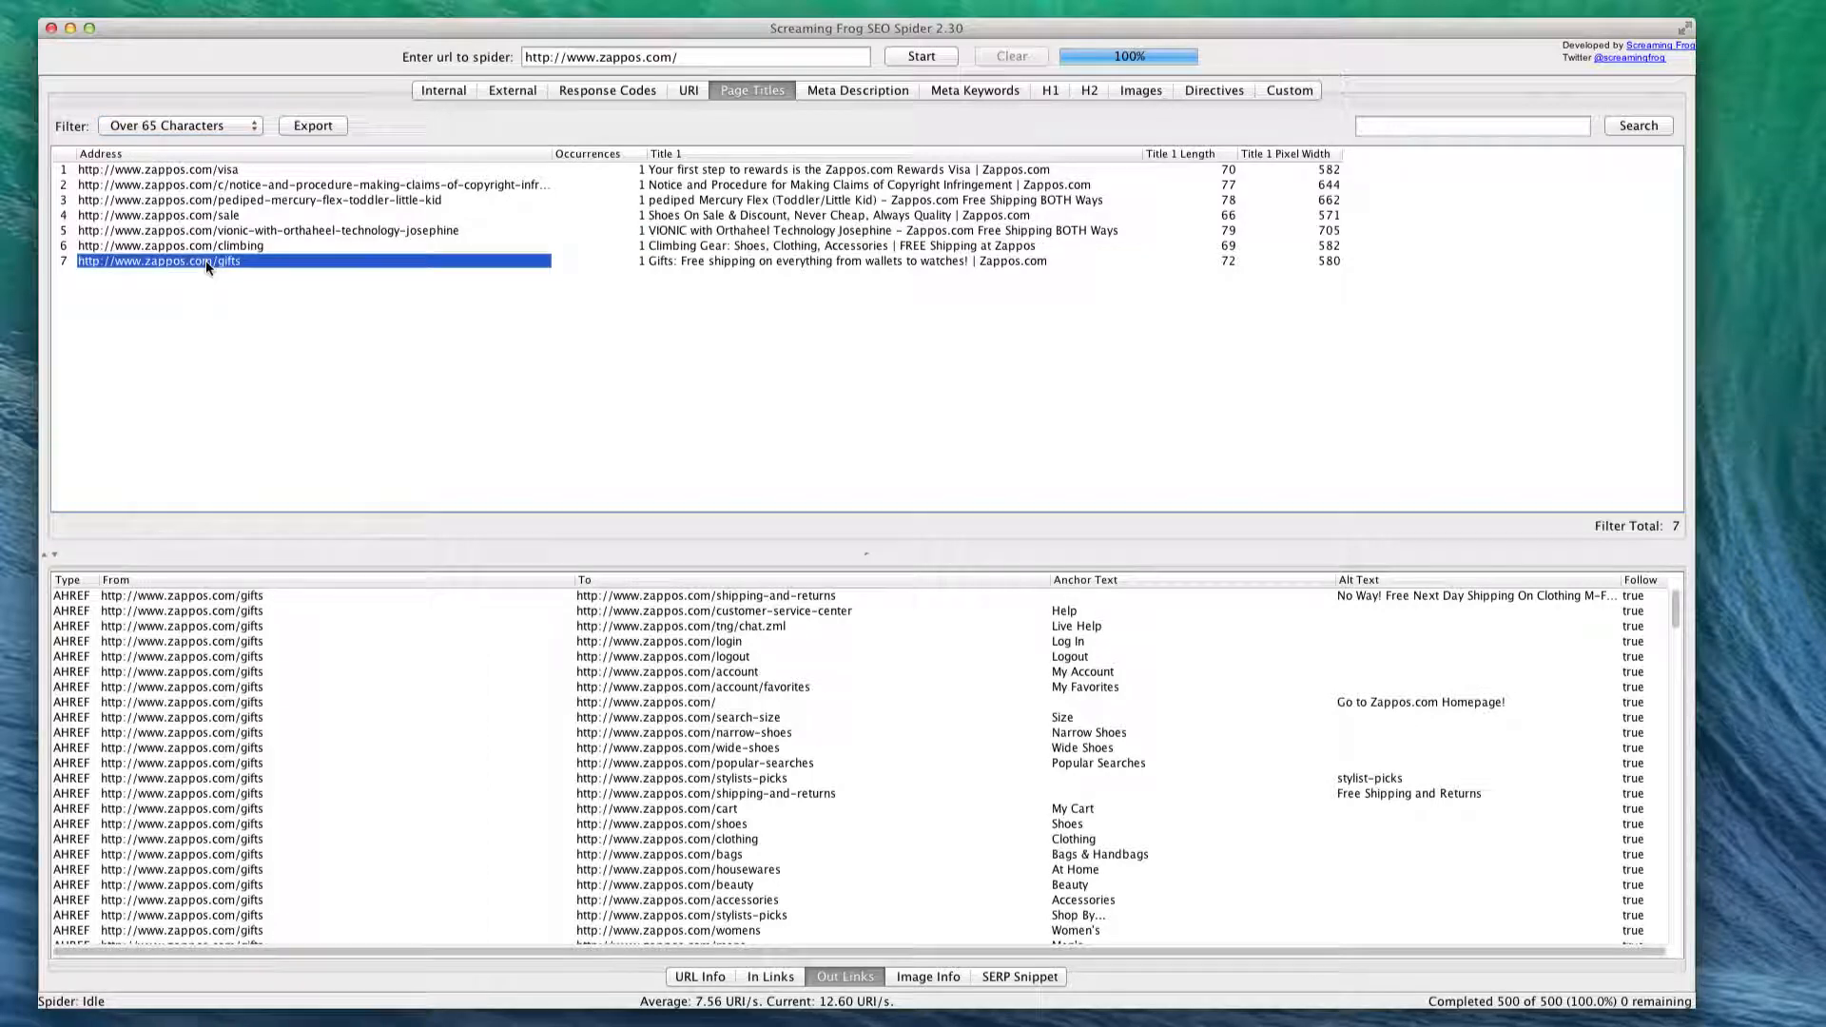
{"action": "left_click", "coordinate": [143, 171], "text": "shift"}
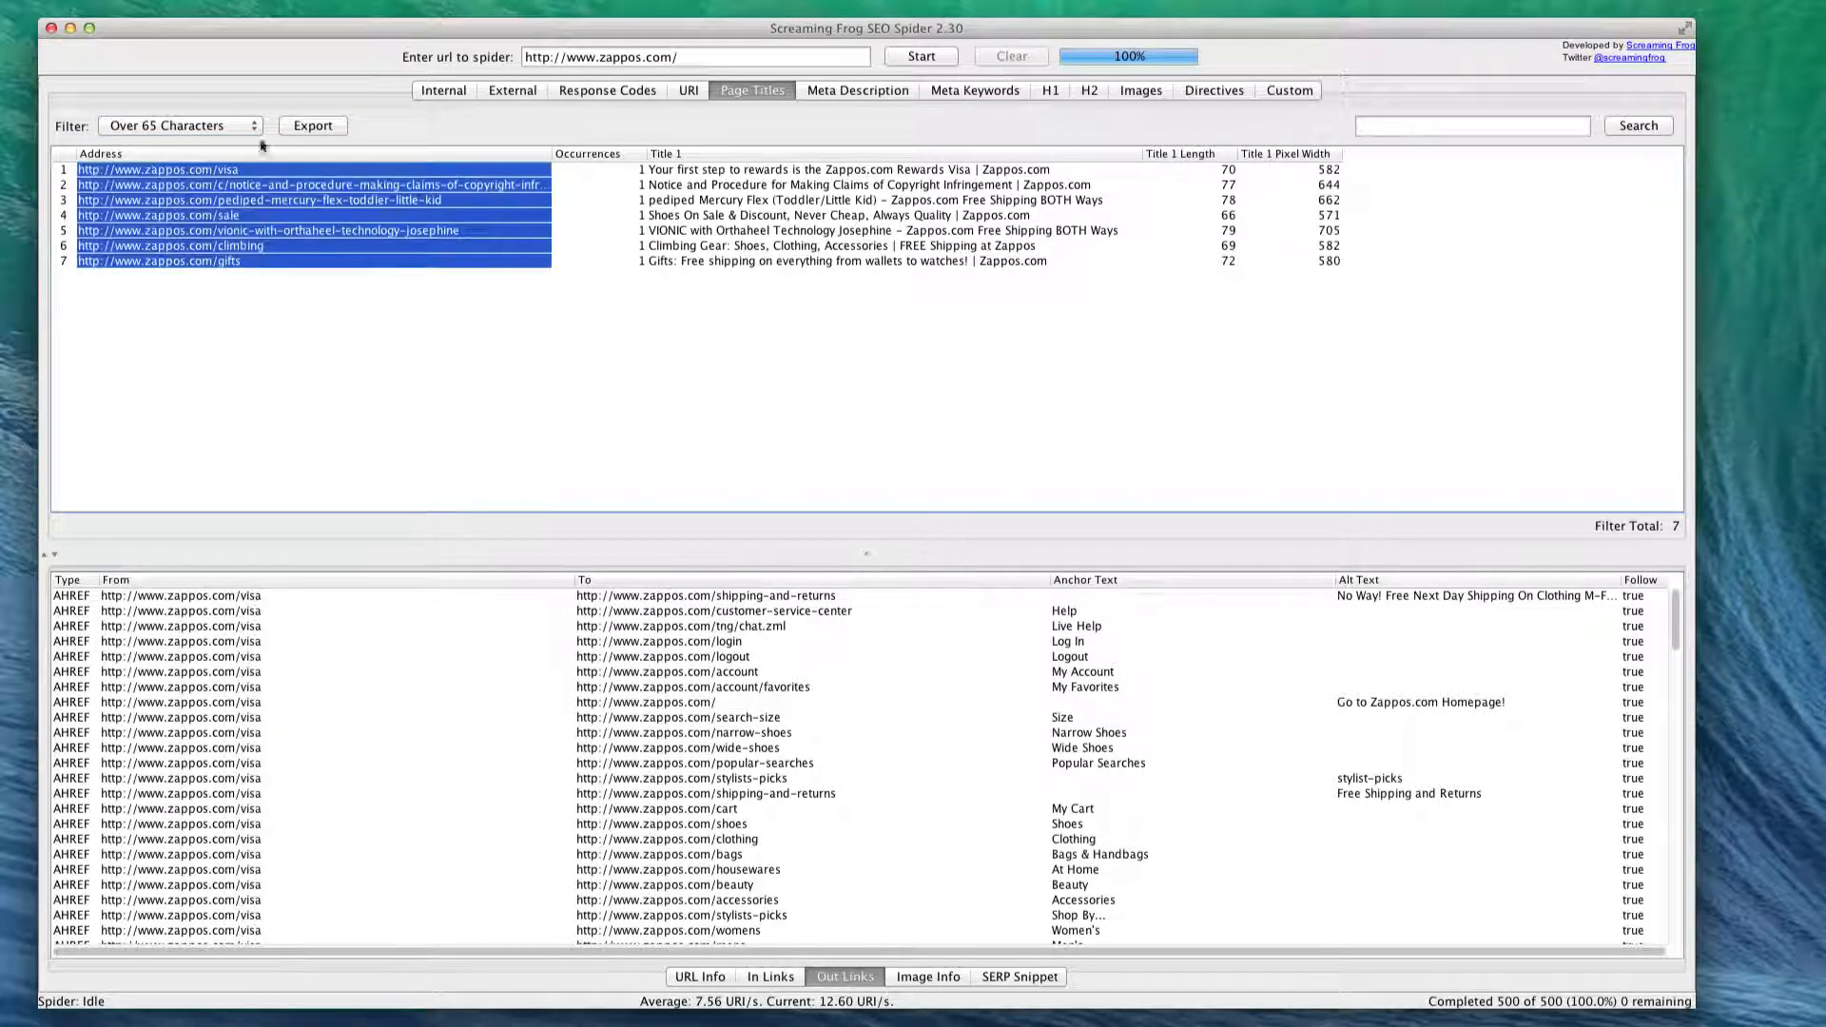
{"action": "left_click", "coordinate": [312, 126]}
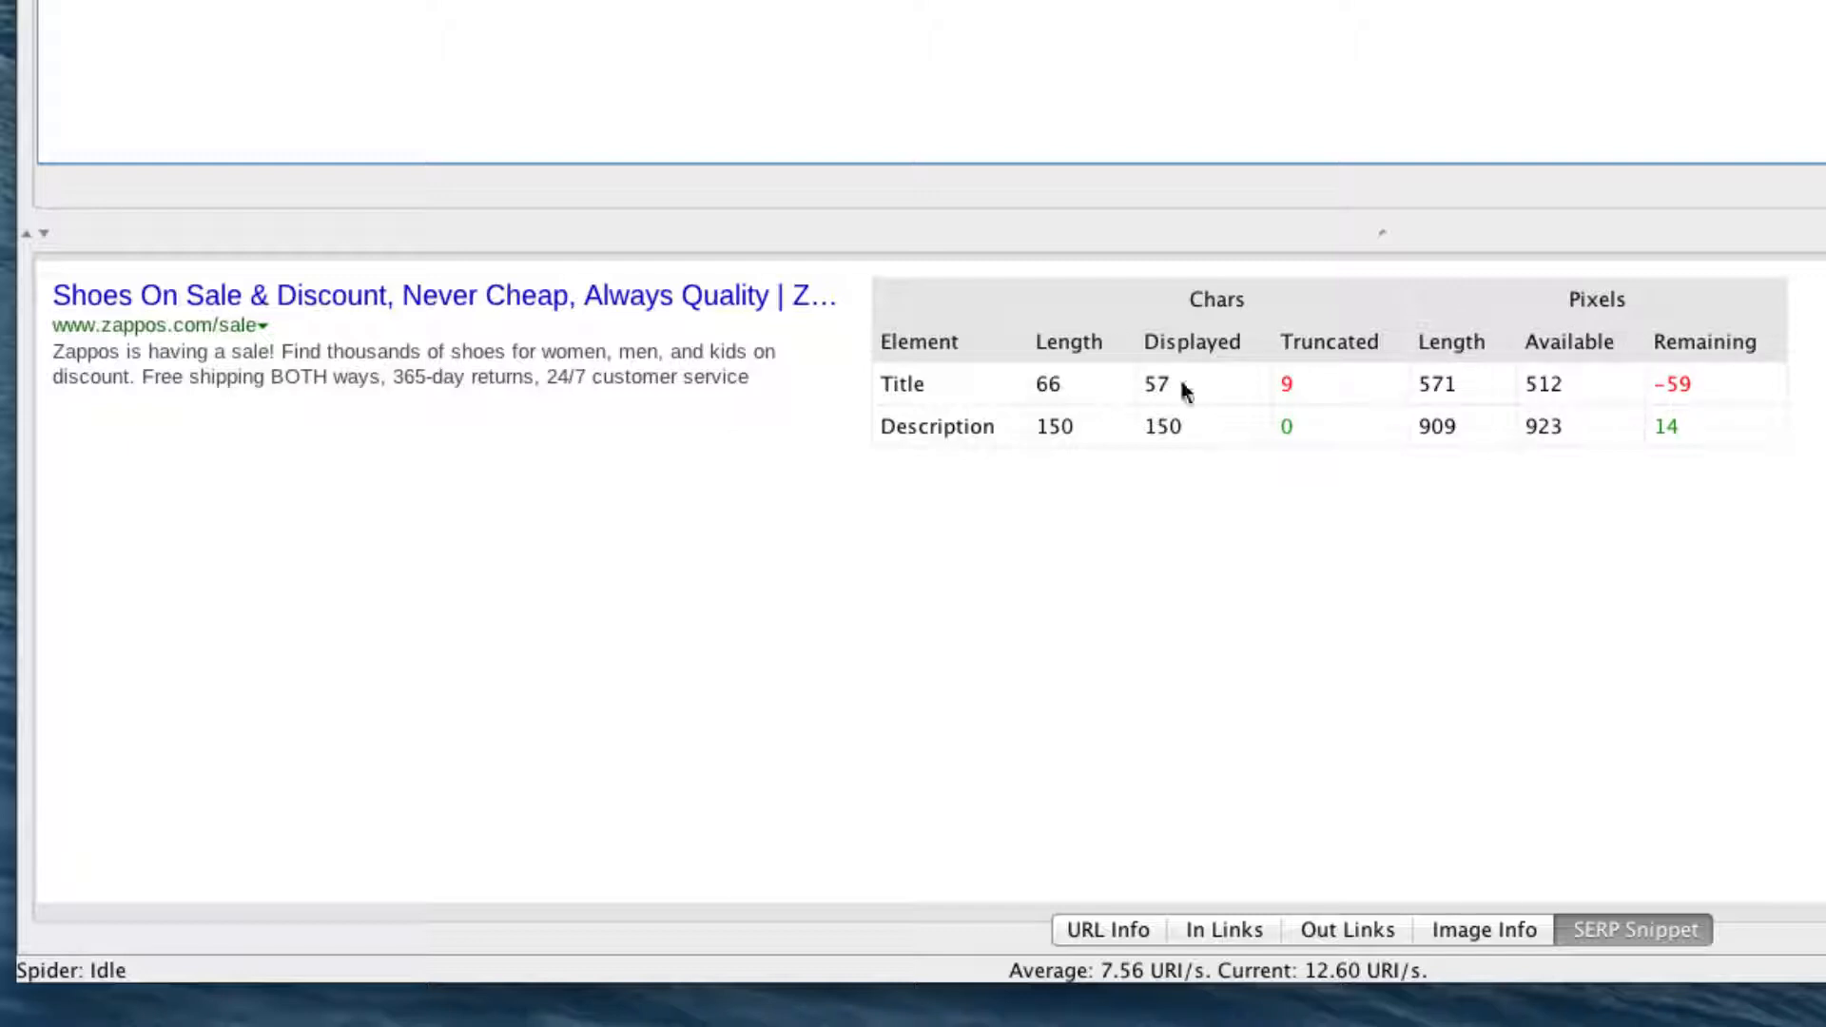
{"action": "double_click", "coordinate": [1287, 384]}
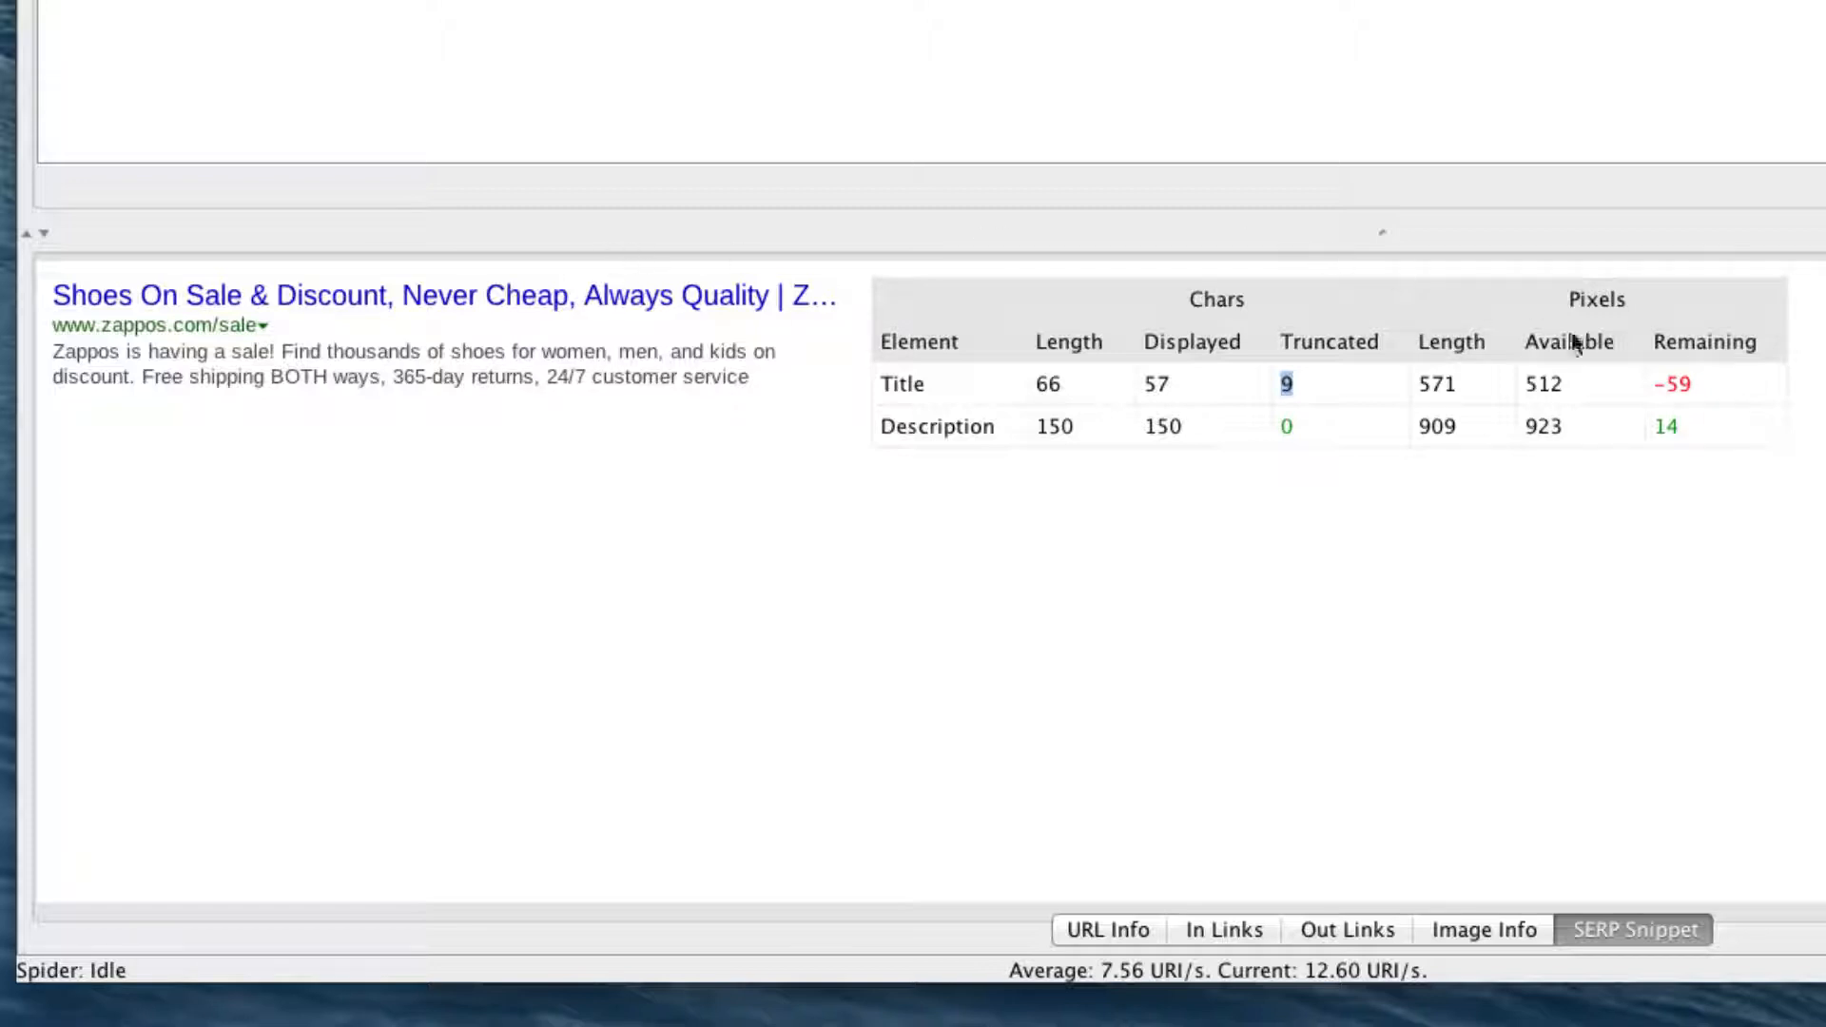
{"action": "double_click", "coordinate": [1672, 384]}
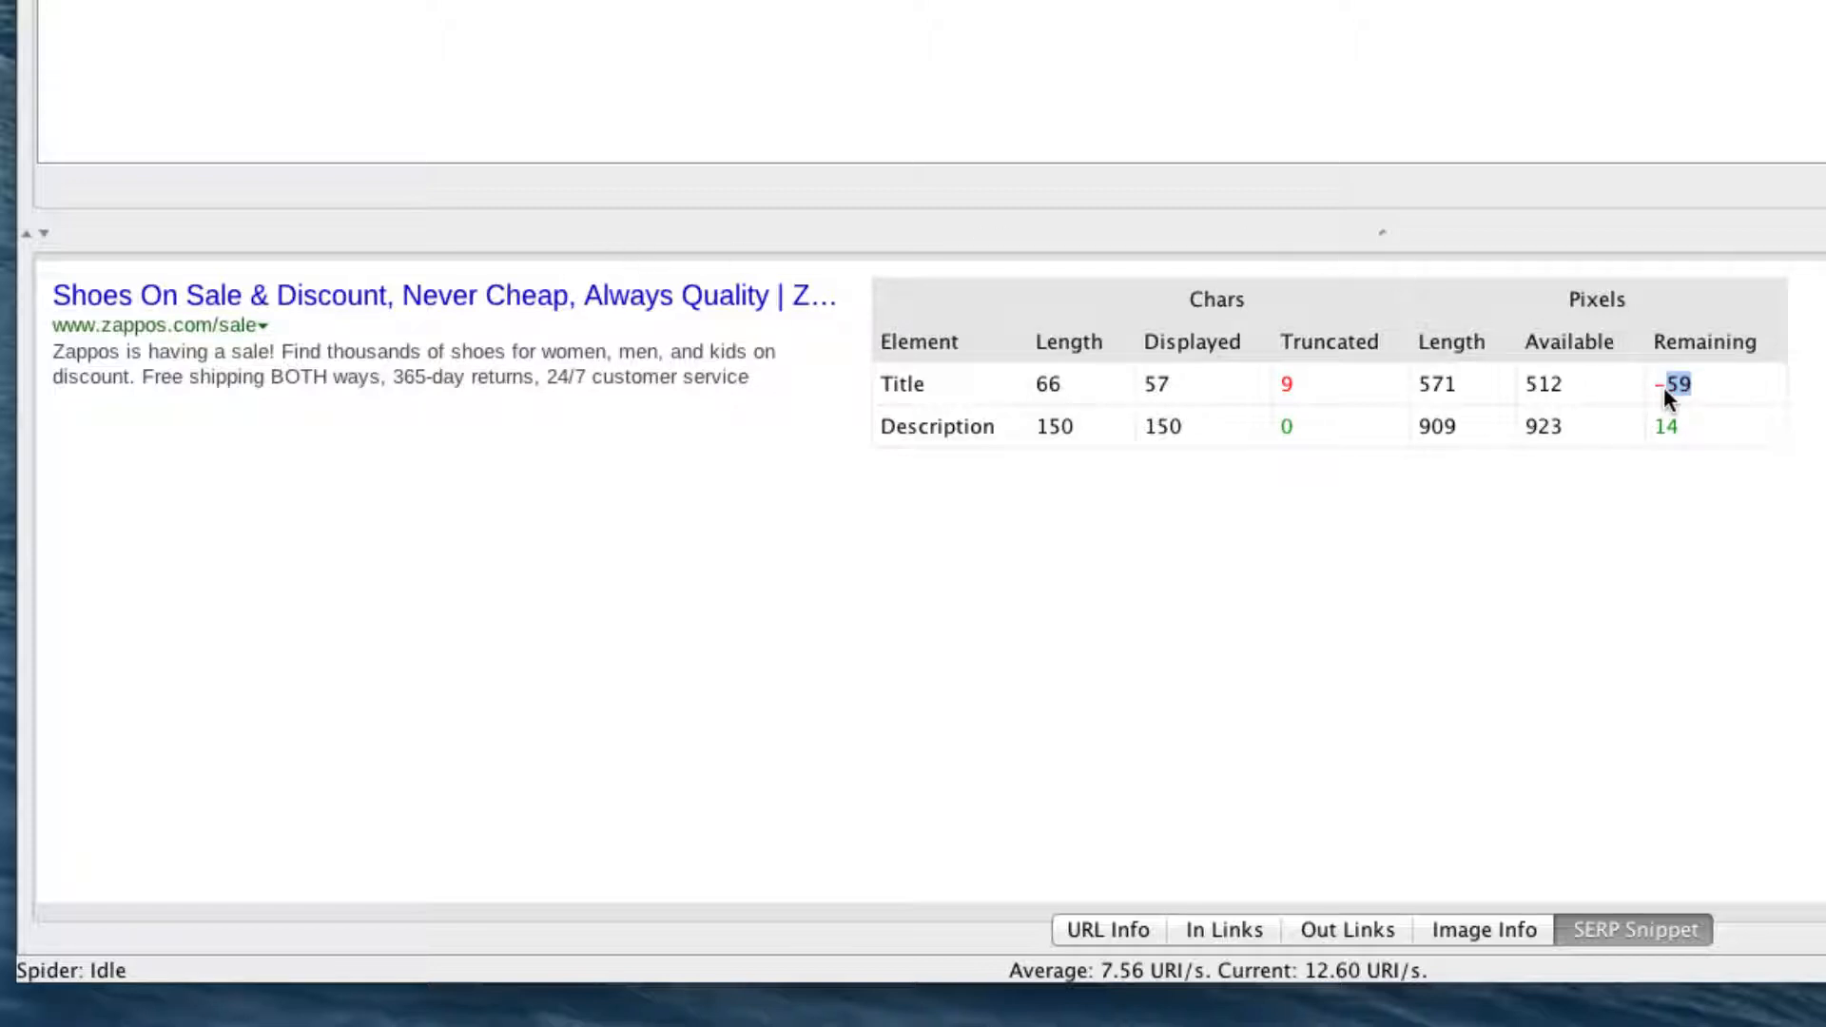